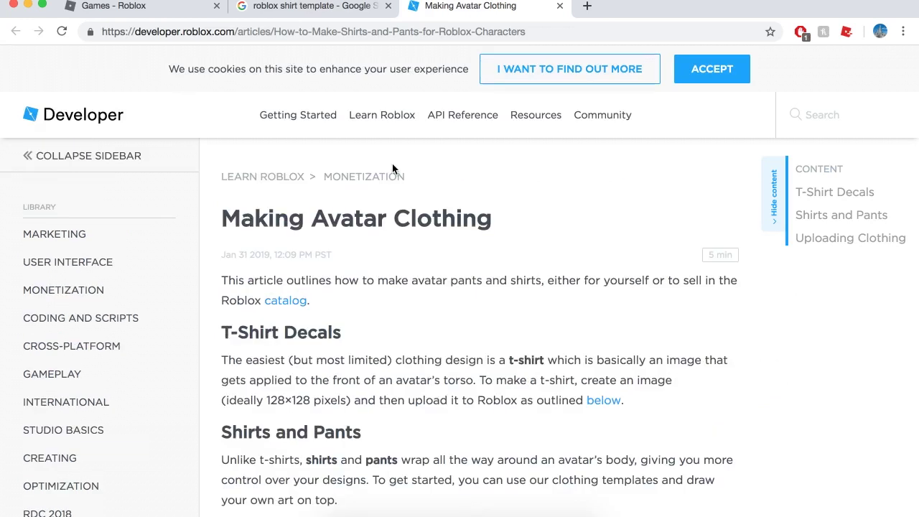
- Enlarge the Torso + Arms (Shirt) template in the Shirts and Pants section and bring up its image-saving options
{"action": "scroll", "coordinate": [434, 242], "scroll_direction": "down", "scroll_amount": 5}
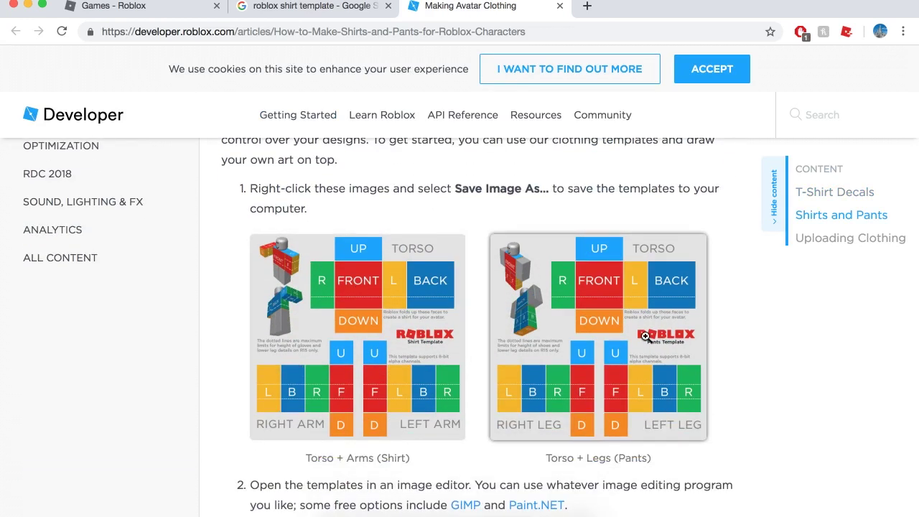
{"action": "left_click", "coordinate": [377, 304]}
{"action": "right_click", "coordinate": [468, 260]}
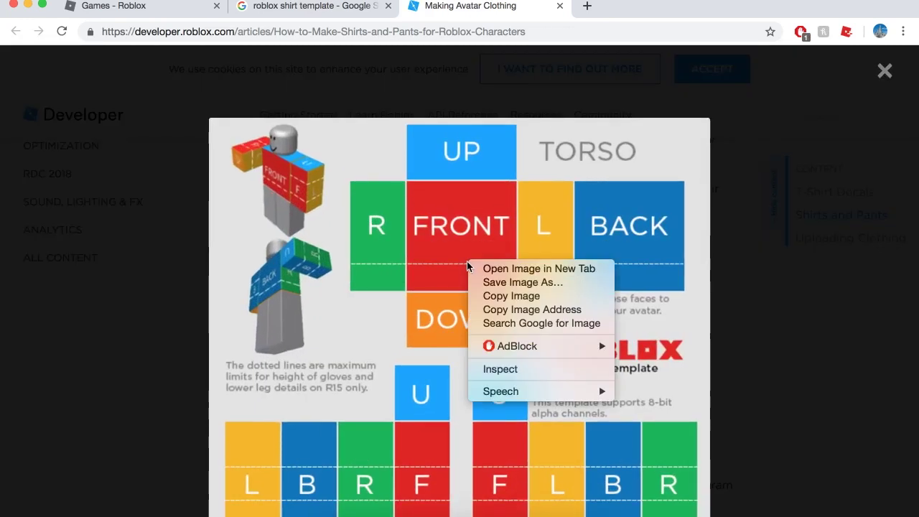
{"action": "right_click", "coordinate": [453, 245]}
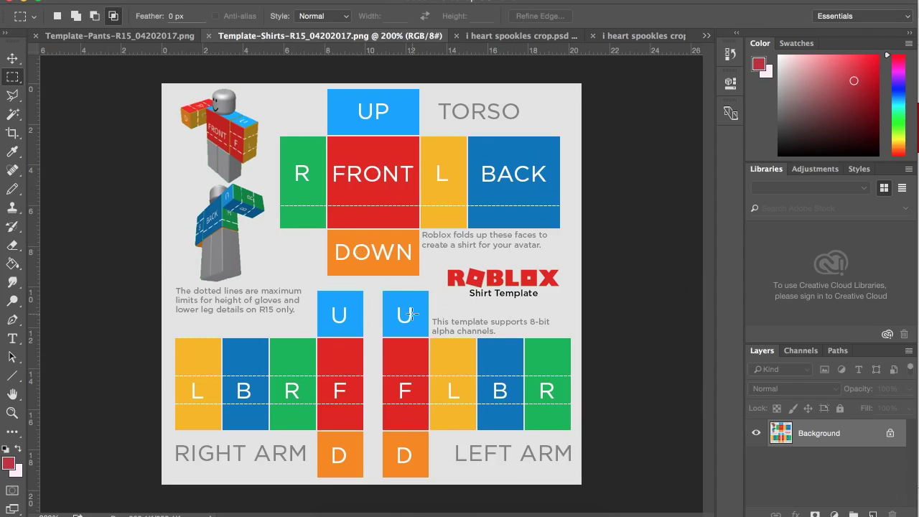
- In "i heart spookles crop.psd", select the area around the whole pink crop top design and copy it
{"action": "left_click", "coordinate": [515, 36]}
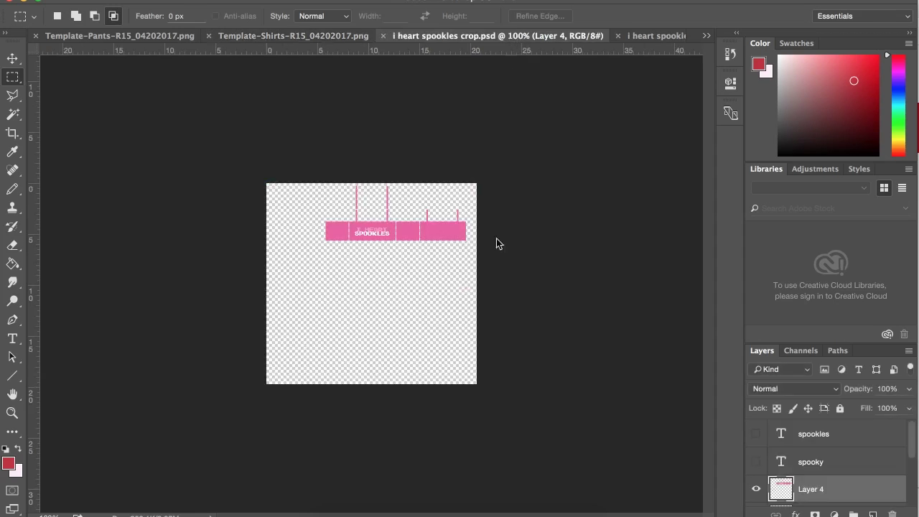
{"action": "scroll", "coordinate": [375, 242], "scroll_direction": "up", "scroll_amount": 1}
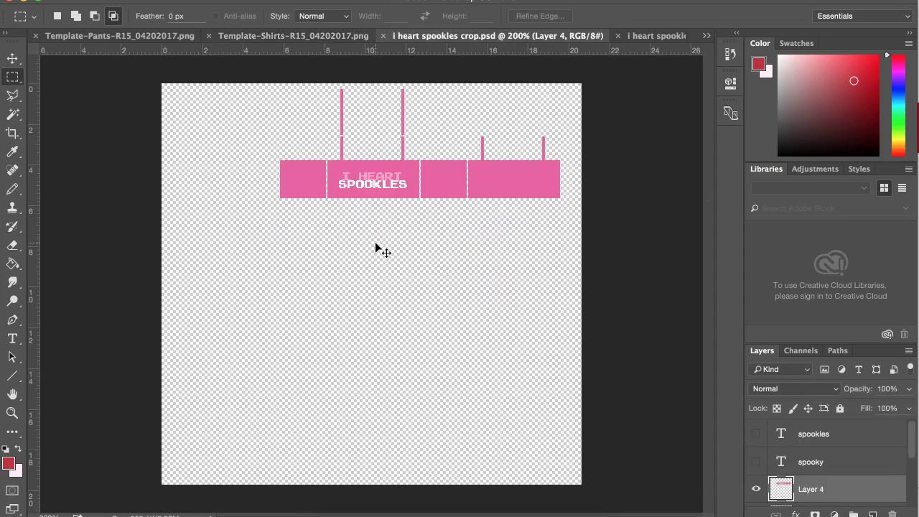
{"action": "scroll", "coordinate": [374, 242], "scroll_direction": "up", "scroll_amount": 1}
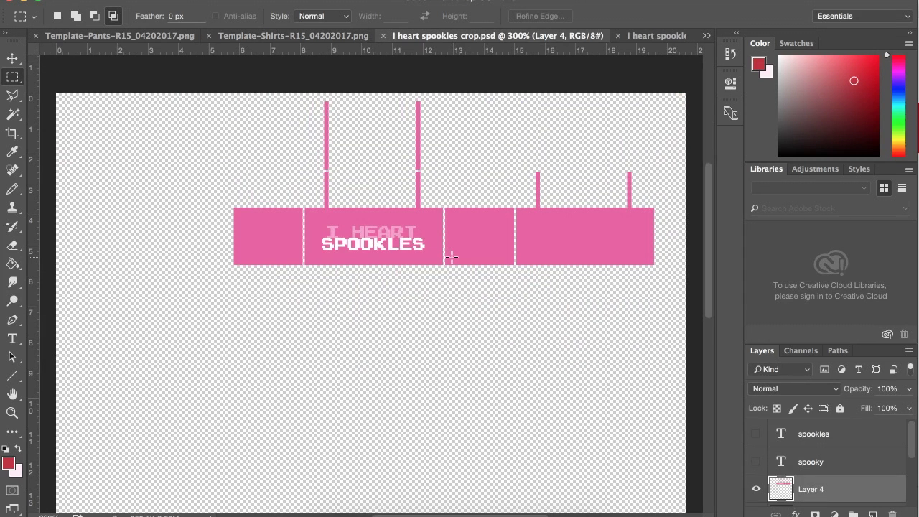
{"action": "left_click_drag", "start_coordinate": [200, 83], "coordinate": [677, 339]}
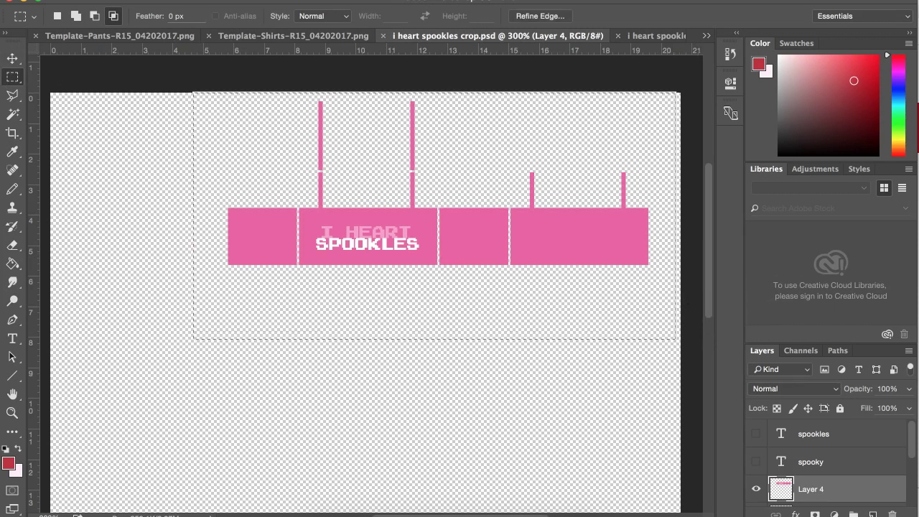
{"action": "left_click", "coordinate": [203, 2]}
{"action": "left_click", "coordinate": [280, 83]}
- Paste the copied crop top design into Template-Shirts-R15_04202017.png and inspect how it sits on the torso panels
{"action": "left_click", "coordinate": [283, 36]}
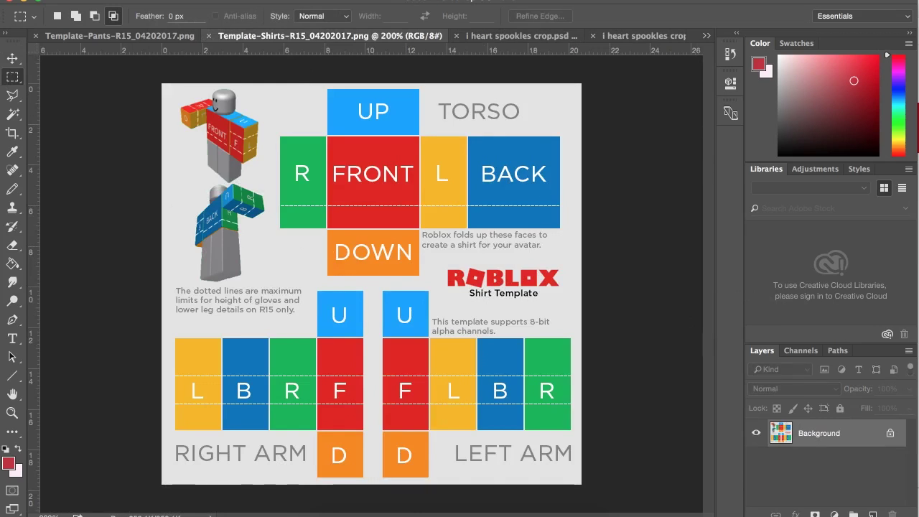
{"action": "left_click", "coordinate": [170, 0]}
{"action": "left_click", "coordinate": [184, 107]}
{"action": "key", "text": "v"}
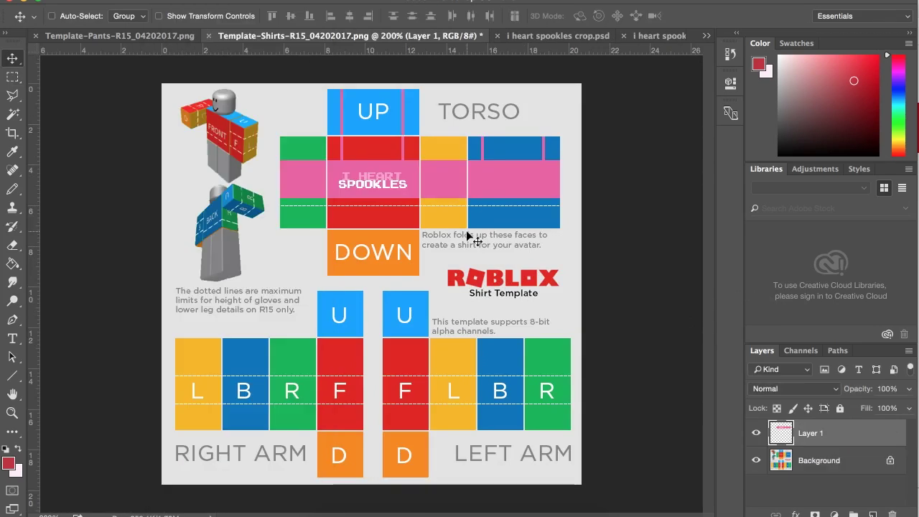
{"action": "key", "text": "super+plus"}
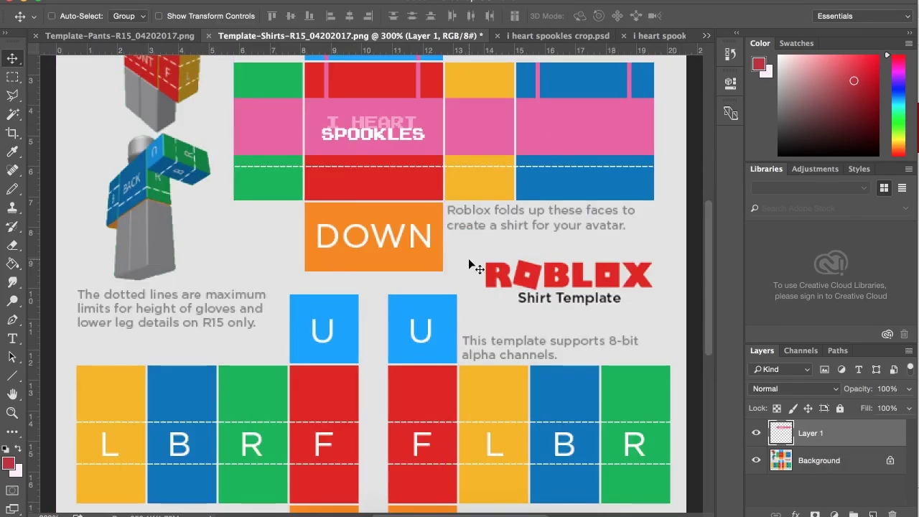
{"action": "key", "text": "super+plus"}
{"action": "scroll", "coordinate": [471, 264], "scroll_direction": "up", "scroll_amount": 4}
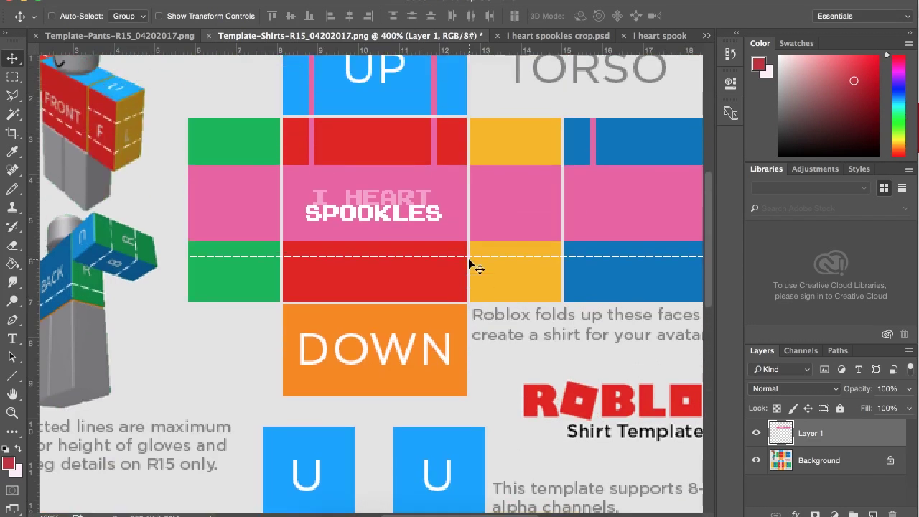
{"action": "key", "text": "super+minus"}
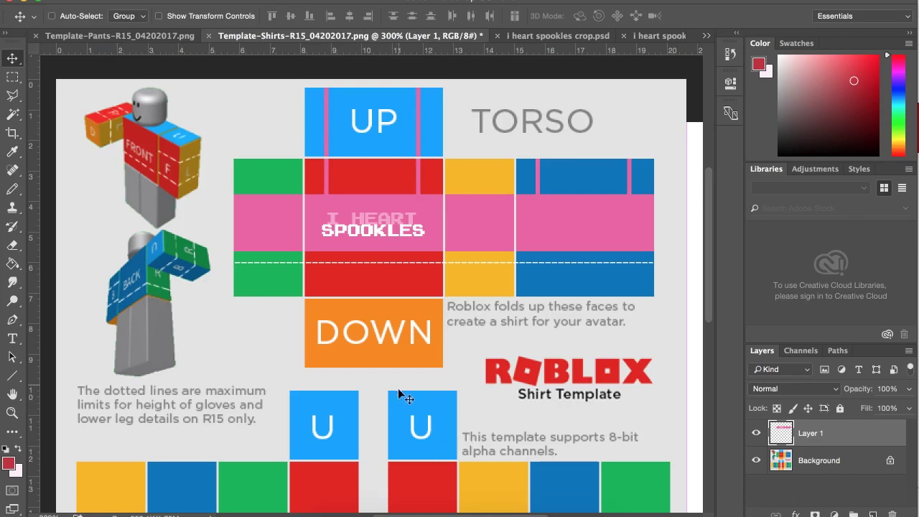
- Switch to Google Chrome and examine the avatar's outfit and the recent clothing items in the Avatar Editor
{"action": "left_click", "coordinate": [366, 511]}
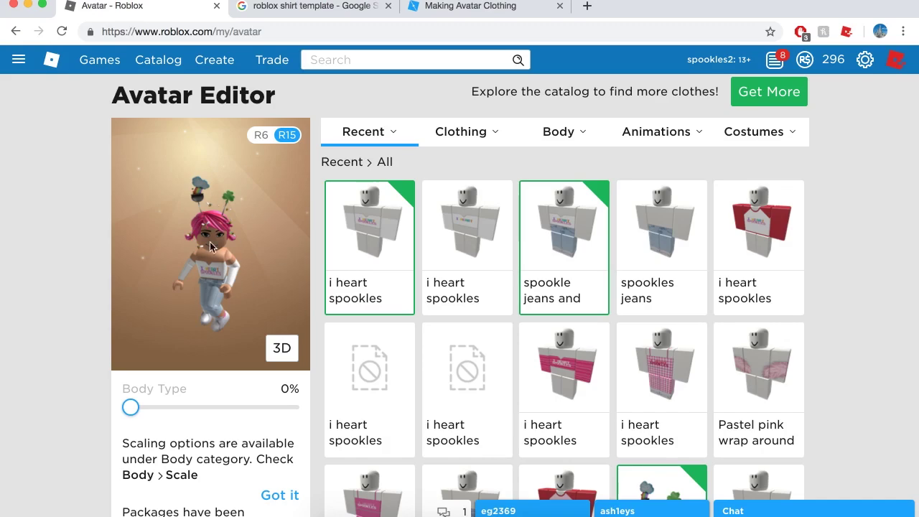
{"action": "scroll", "coordinate": [196, 223], "scroll_direction": "down", "scroll_amount": 1}
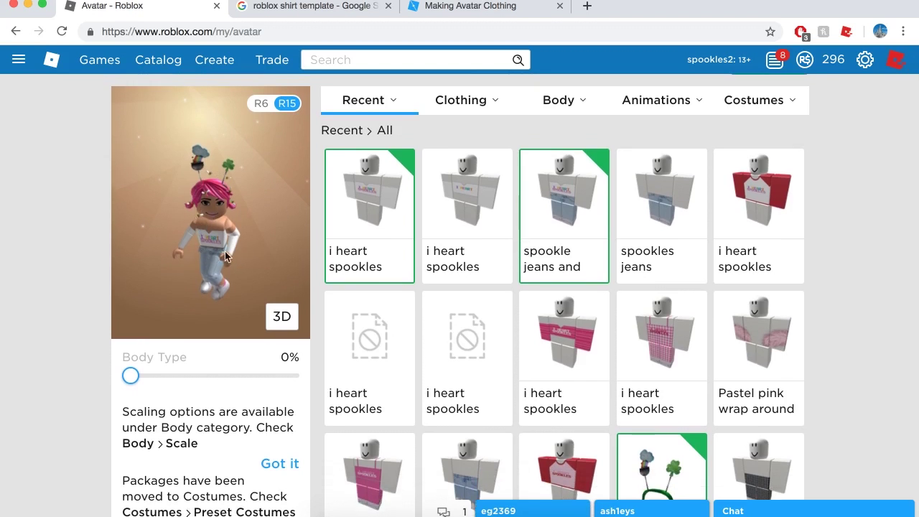
{"action": "scroll", "coordinate": [243, 250], "scroll_direction": "down", "scroll_amount": 3}
{"action": "scroll", "coordinate": [242, 250], "scroll_direction": "up", "scroll_amount": 4}
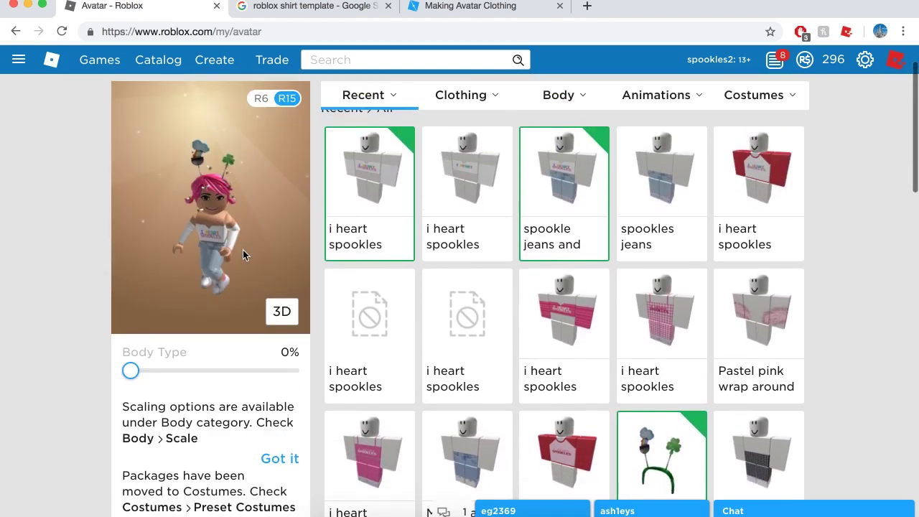
{"action": "scroll", "coordinate": [241, 230], "scroll_direction": "down", "scroll_amount": 3}
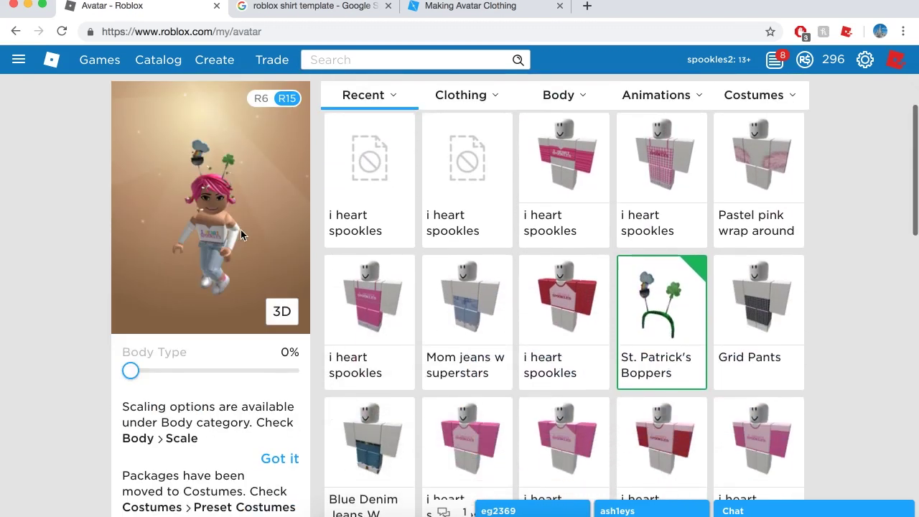
{"action": "scroll", "coordinate": [241, 230], "scroll_direction": "up", "scroll_amount": 1}
- Go to the Roblox home page, open SizzleBurger Restaurant from Continue Playing and launch the game
{"action": "left_click", "coordinate": [54, 63]}
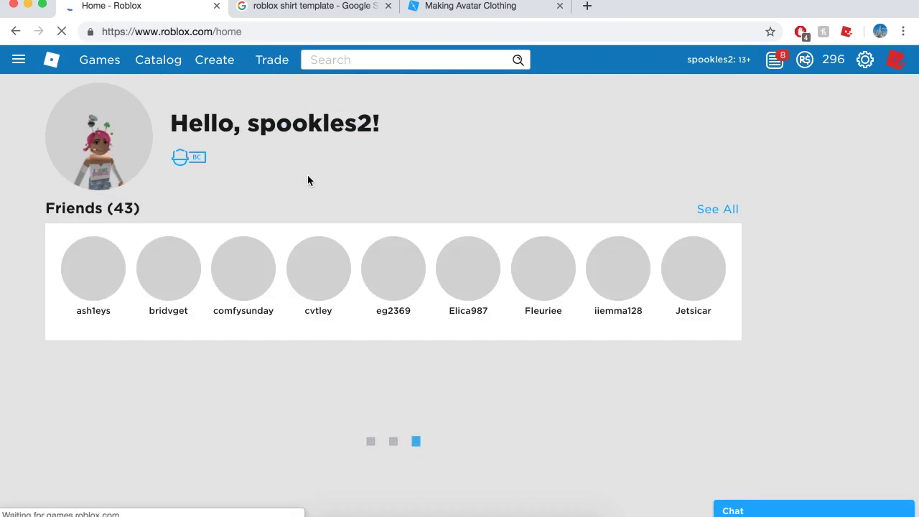
{"action": "scroll", "coordinate": [308, 178], "scroll_direction": "down", "scroll_amount": 1}
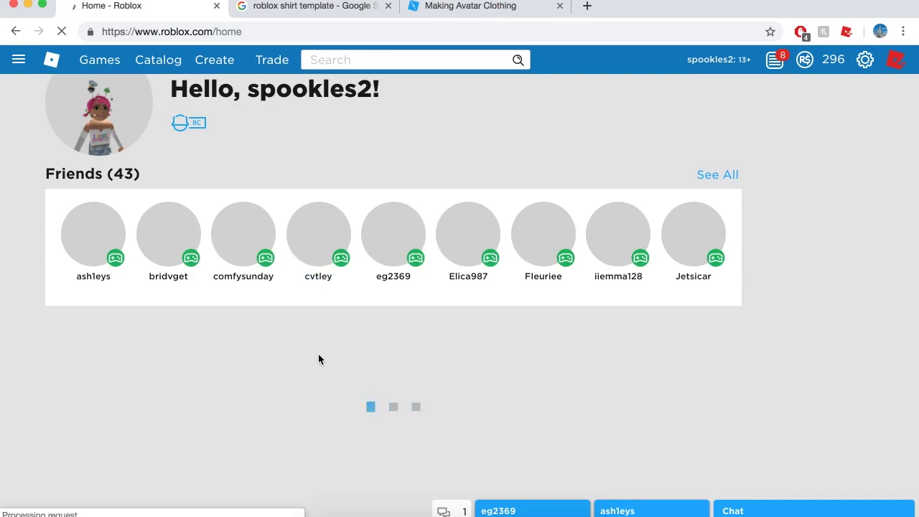
{"action": "scroll", "coordinate": [320, 358], "scroll_direction": "down", "scroll_amount": 3}
{"action": "scroll", "coordinate": [318, 360], "scroll_direction": "down", "scroll_amount": 3}
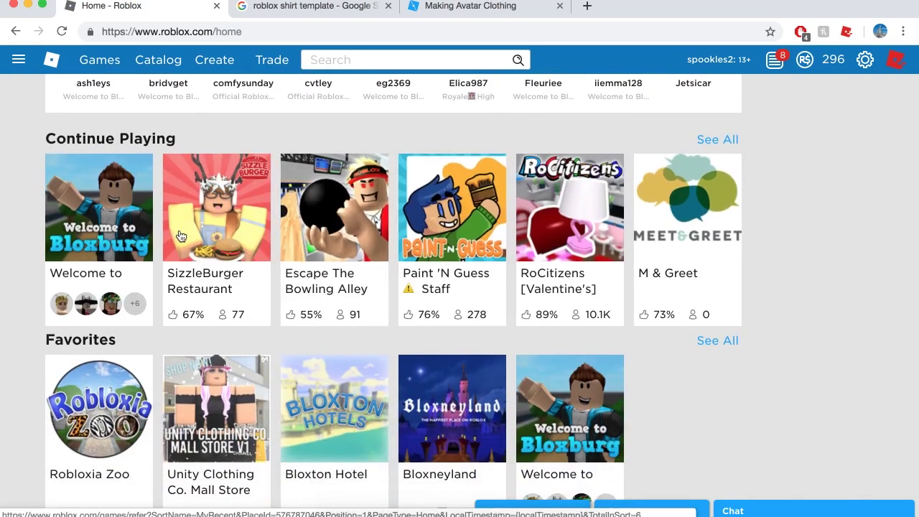
{"action": "left_click", "coordinate": [205, 233]}
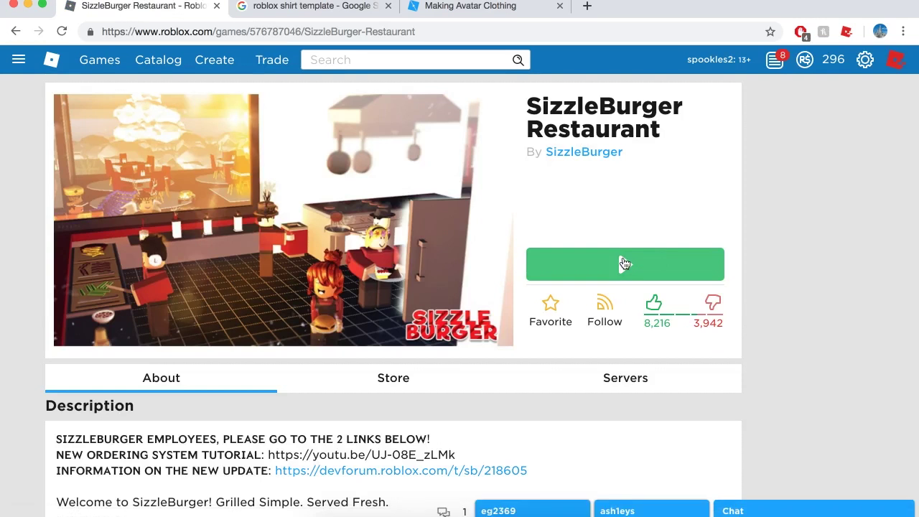
{"action": "left_click", "coordinate": [623, 263]}
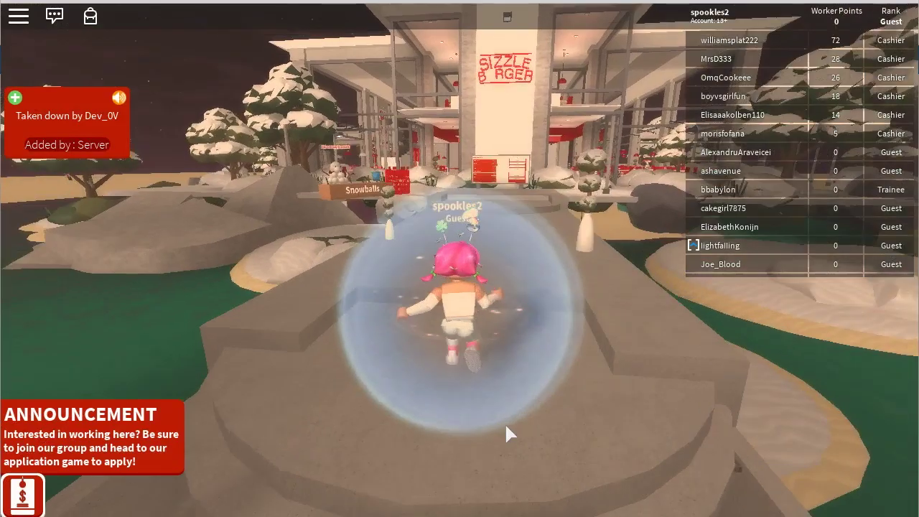
- Turn the avatar in the game to examine its outfit from front and back, and compare it with the shirt template in Photoshop
{"action": "key", "text": "w"}
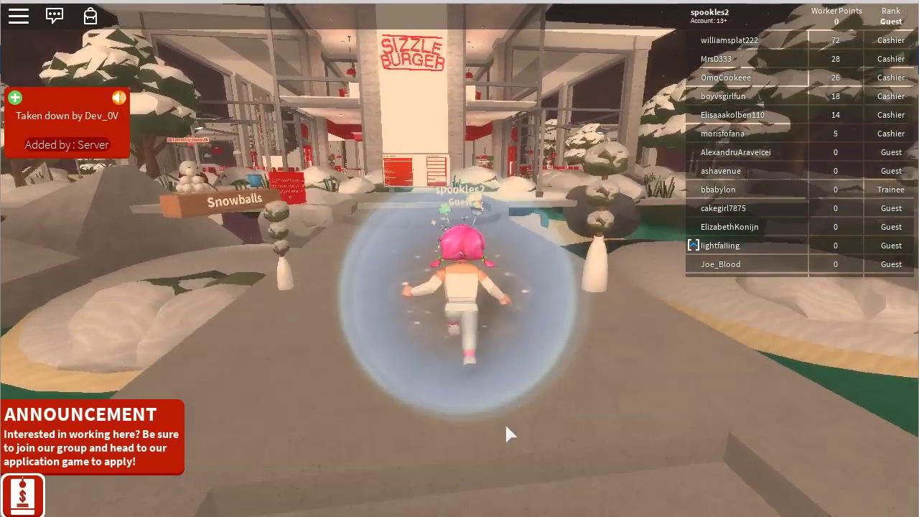
{"action": "scroll", "coordinate": [505, 422], "scroll_direction": "down", "scroll_amount": 3}
{"action": "key", "text": "s"}
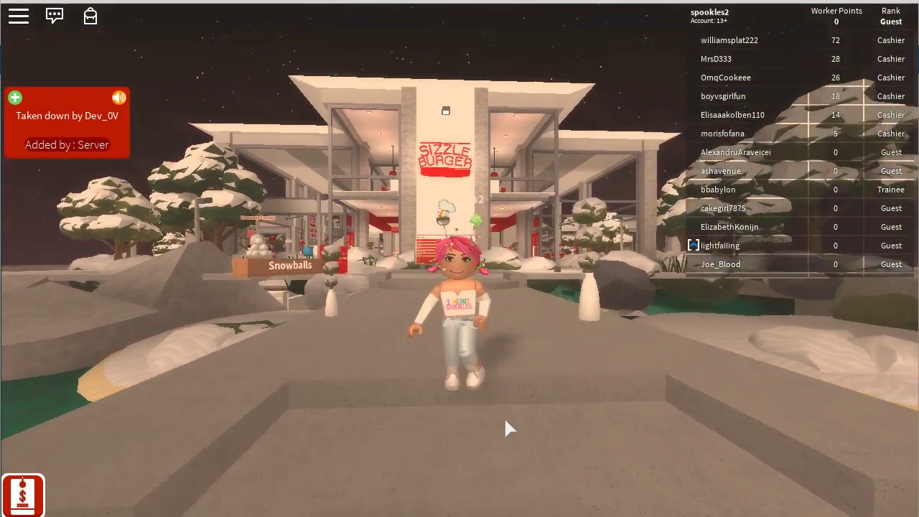
{"action": "scroll", "coordinate": [506, 422], "scroll_direction": "up", "scroll_amount": 3}
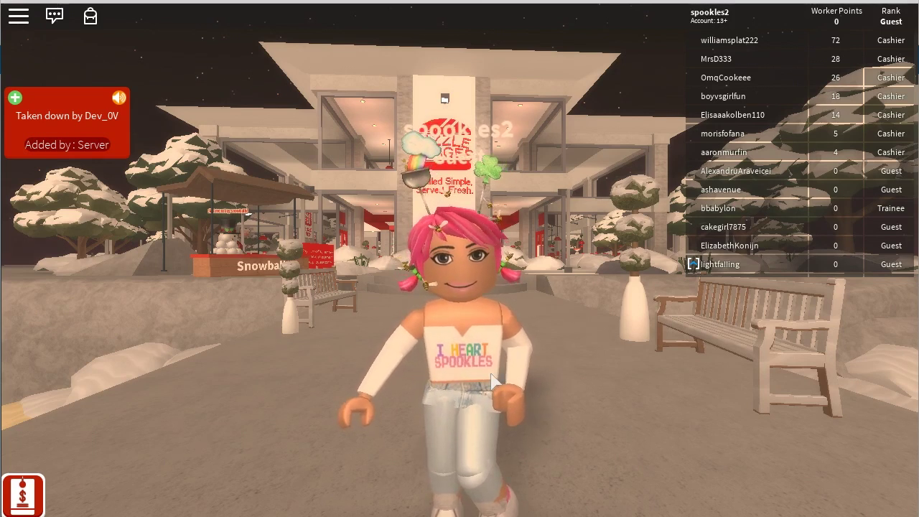
{"action": "key", "text": "Left"}
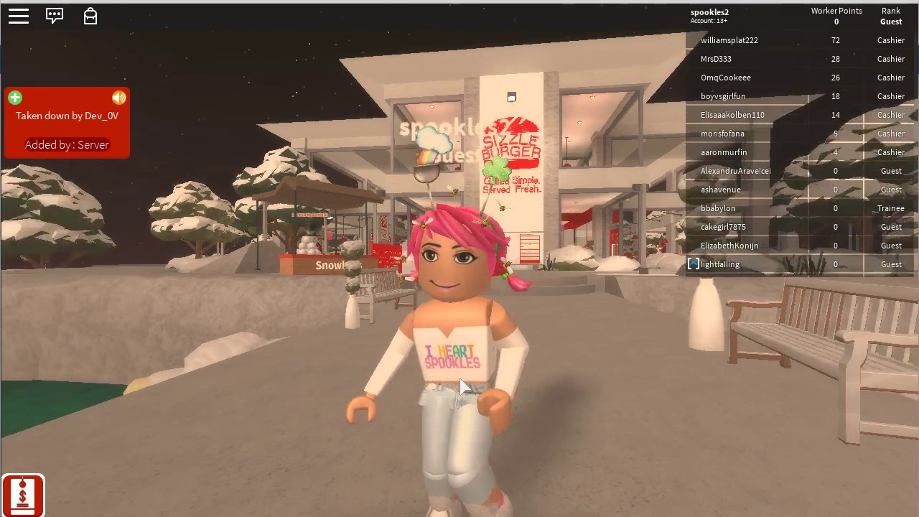
{"action": "key", "text": "Left"}
{"action": "key", "text": "Up"}
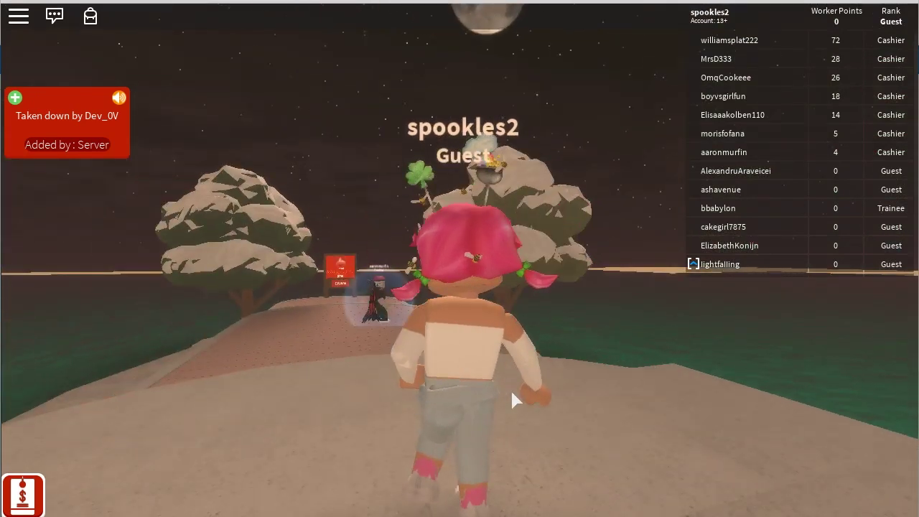
{"action": "key", "text": "Left"}
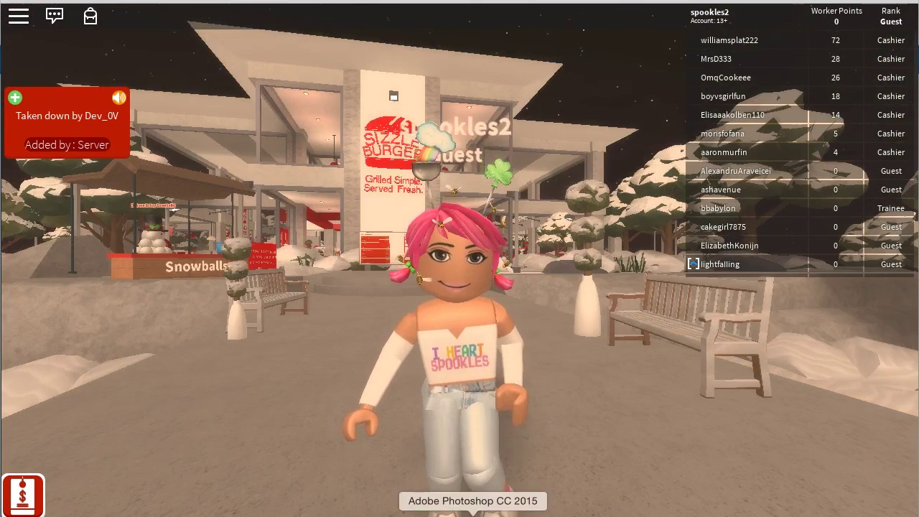
{"action": "left_click", "coordinate": [473, 513]}
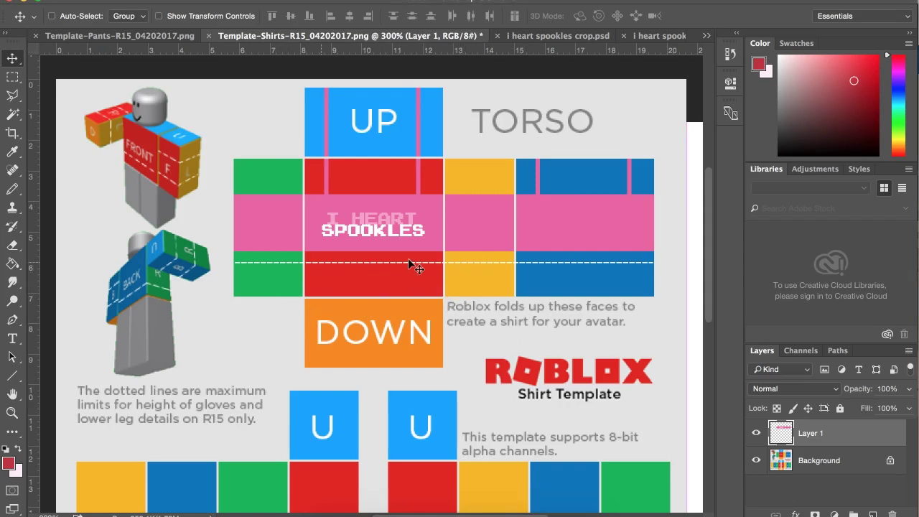
{"action": "left_click", "coordinate": [529, 509]}
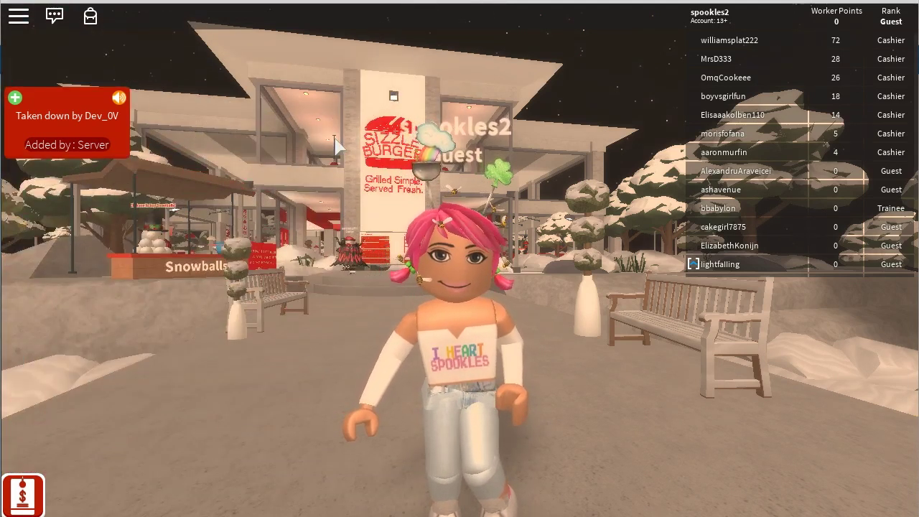
- Switch to Google Chrome, open the Avatar Editor again and browse the recent clothing items
{"action": "left_click", "coordinate": [366, 509]}
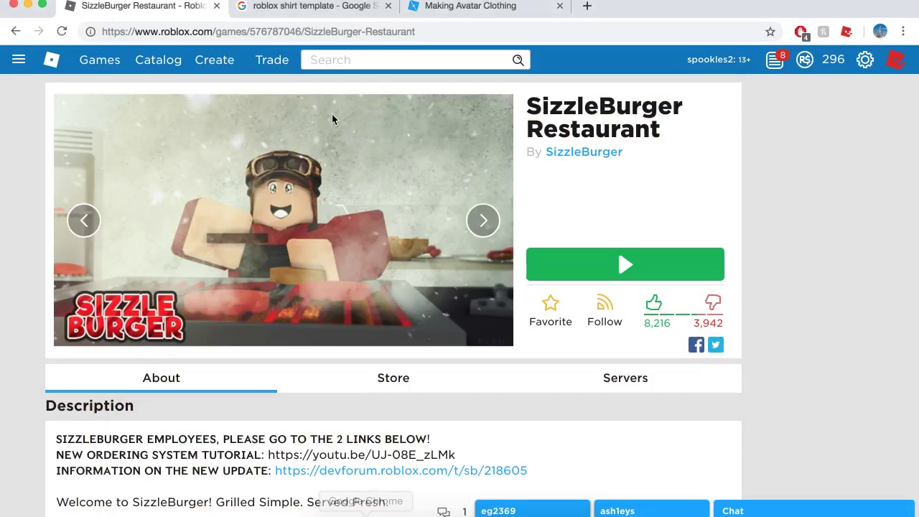
{"action": "left_click", "coordinate": [19, 59]}
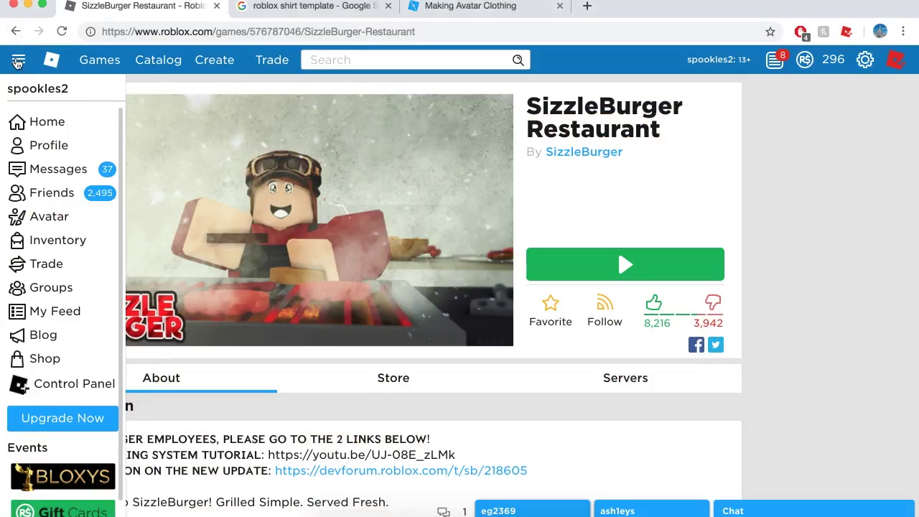
{"action": "left_click", "coordinate": [49, 216]}
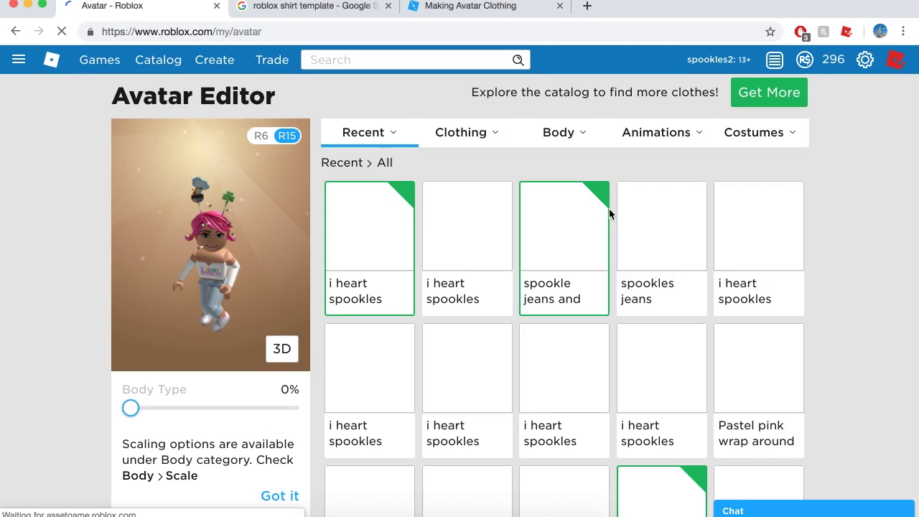
{"action": "scroll", "coordinate": [790, 363], "scroll_direction": "down", "scroll_amount": 1}
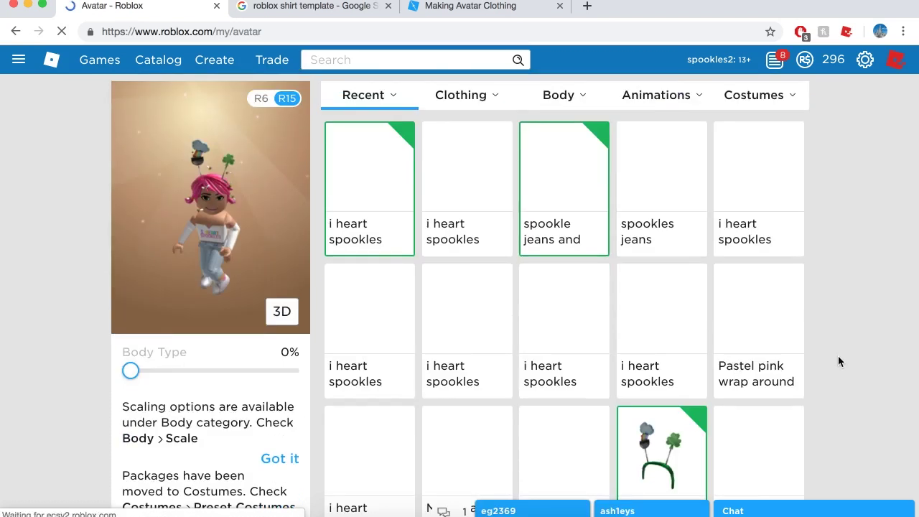
{"action": "scroll", "coordinate": [838, 361], "scroll_direction": "down", "scroll_amount": 3}
{"action": "scroll", "coordinate": [733, 369], "scroll_direction": "down", "scroll_amount": 4}
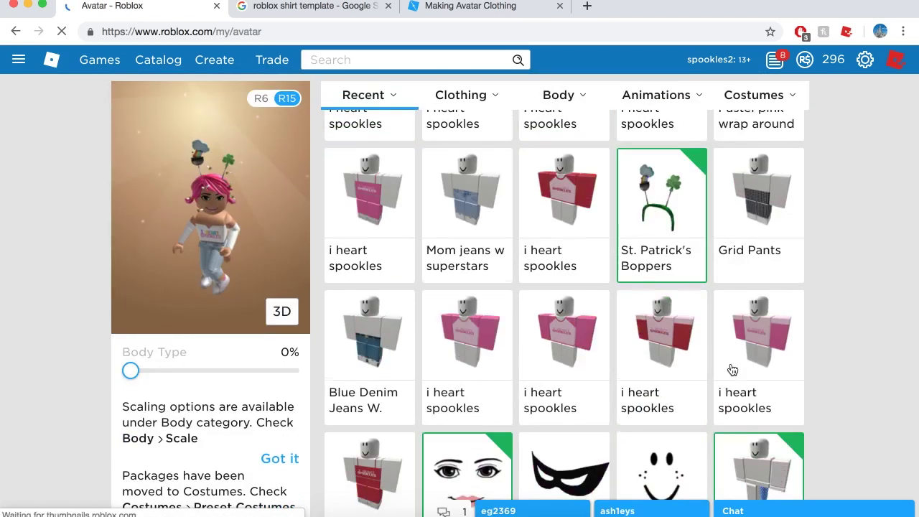
{"action": "scroll", "coordinate": [732, 369], "scroll_direction": "down", "scroll_amount": 1}
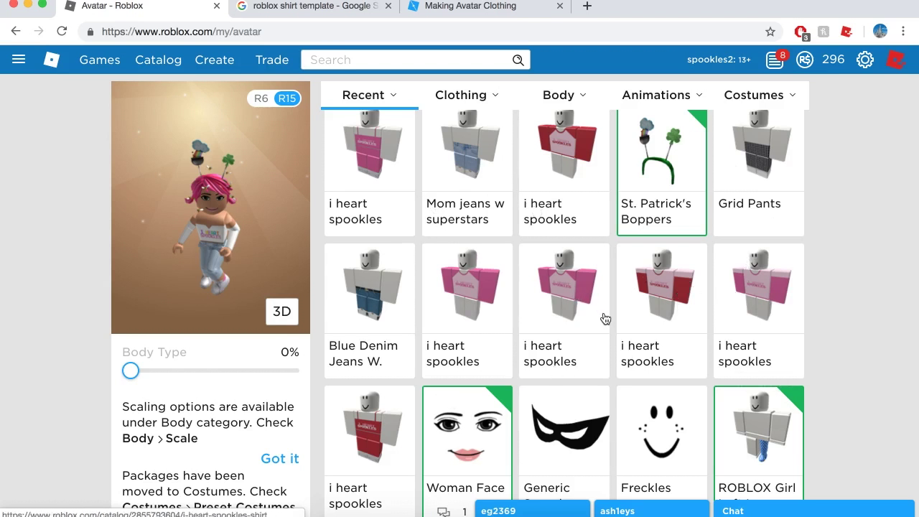
- Browse the recent items further and put on the pink i heart spookles outfit listed beside the Soar! - Bloxneyland shirt
{"action": "scroll", "coordinate": [605, 318], "scroll_direction": "down", "scroll_amount": 3}
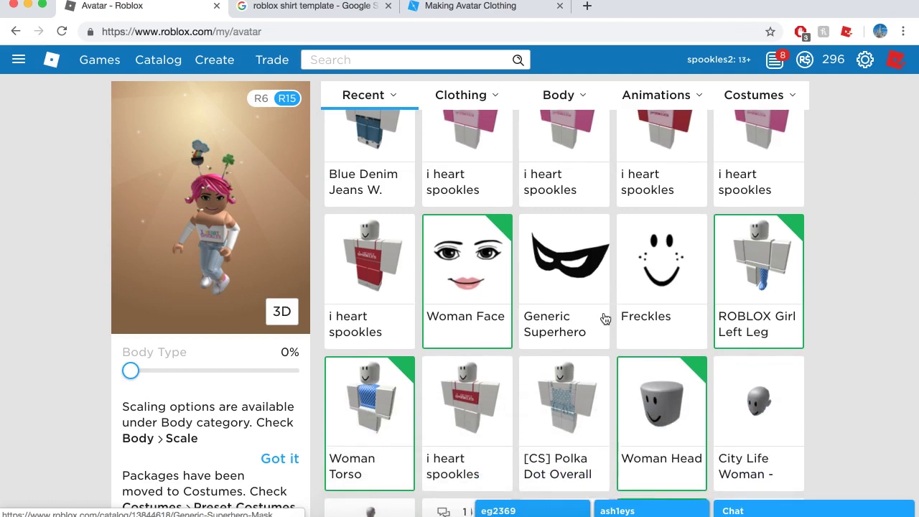
{"action": "scroll", "coordinate": [605, 319], "scroll_direction": "down", "scroll_amount": 2}
{"action": "scroll", "coordinate": [605, 319], "scroll_direction": "up", "scroll_amount": 1}
{"action": "scroll", "coordinate": [606, 319], "scroll_direction": "down", "scroll_amount": 6}
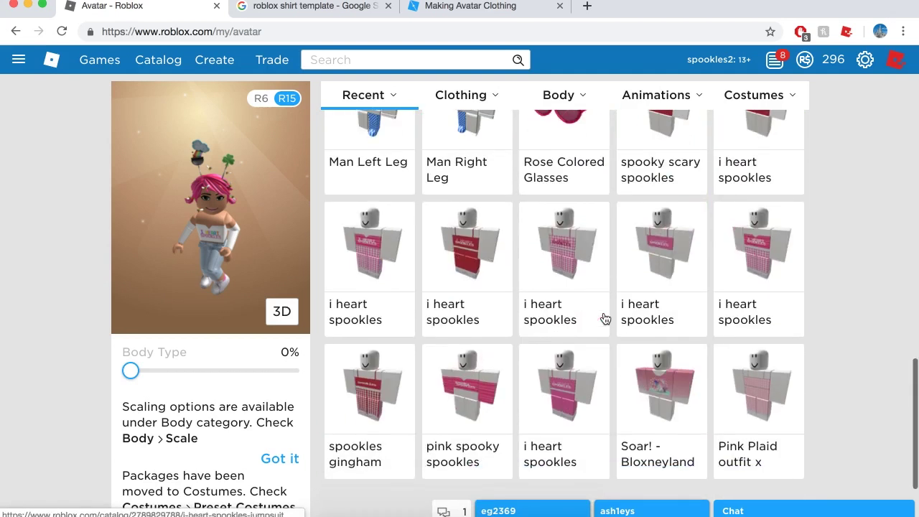
{"action": "scroll", "coordinate": [606, 319], "scroll_direction": "down", "scroll_amount": 1}
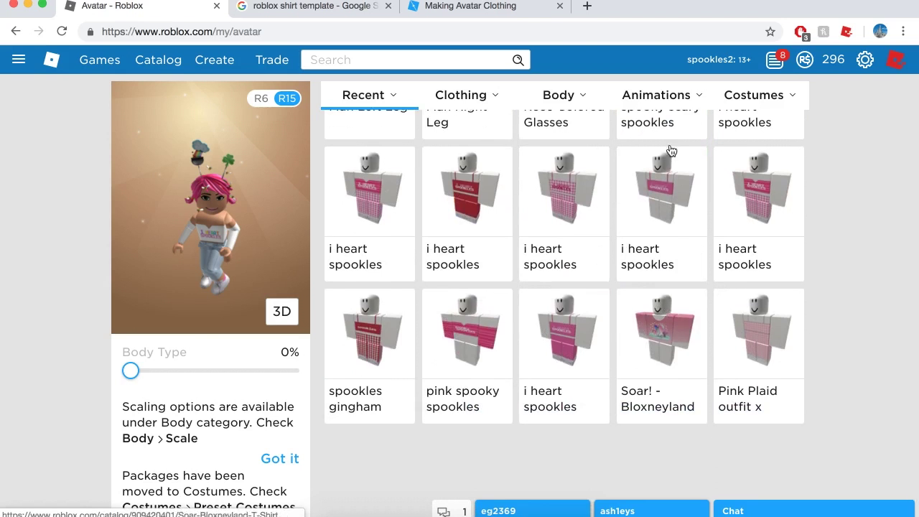
{"action": "left_click", "coordinate": [567, 340]}
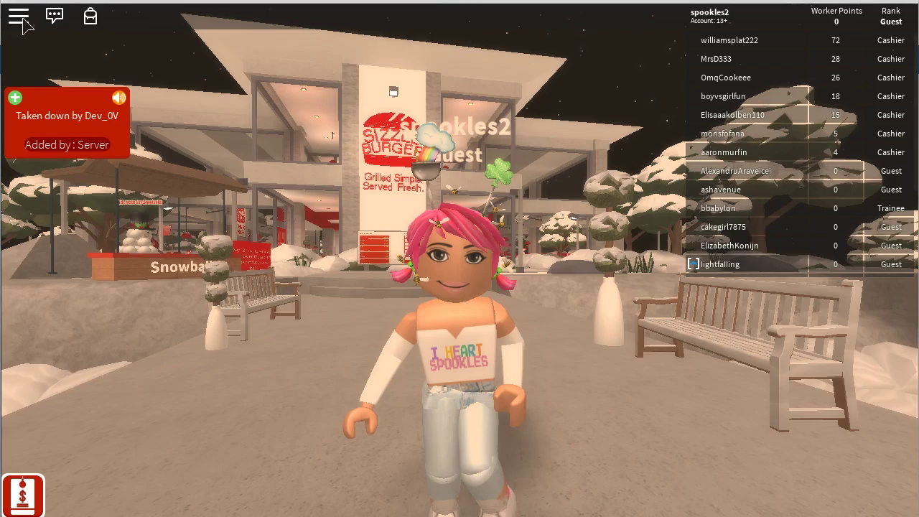
- Reset the character in the game to load the new outfit and walk it so its front faces the camera
{"action": "left_click", "coordinate": [20, 17]}
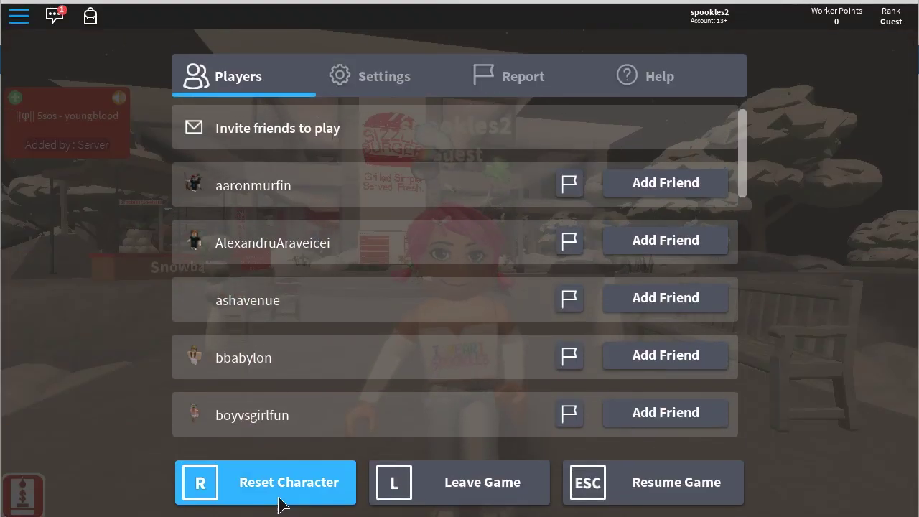
{"action": "left_click", "coordinate": [305, 481]}
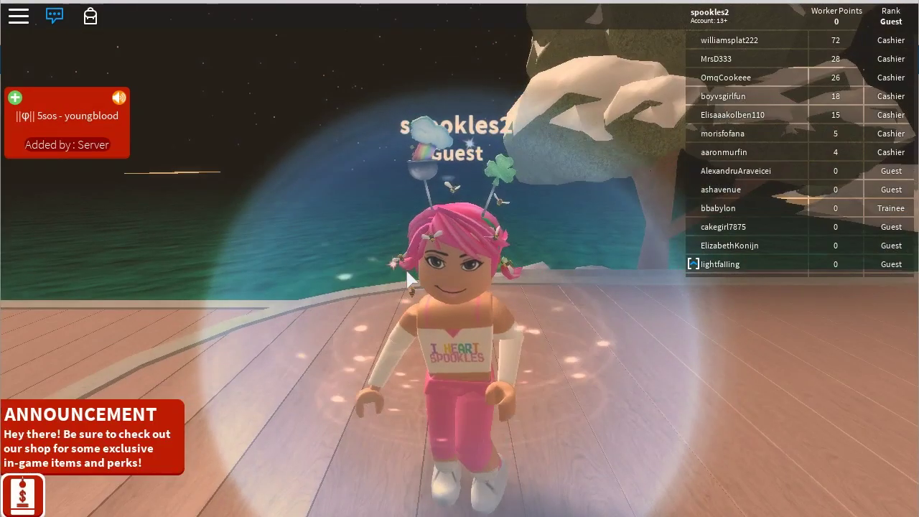
{"action": "key", "text": "s"}
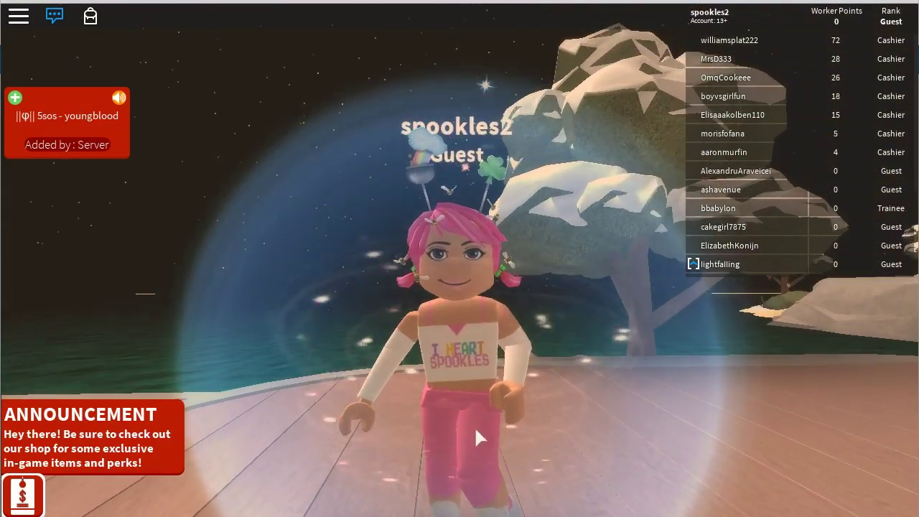
{"action": "key", "text": "s"}
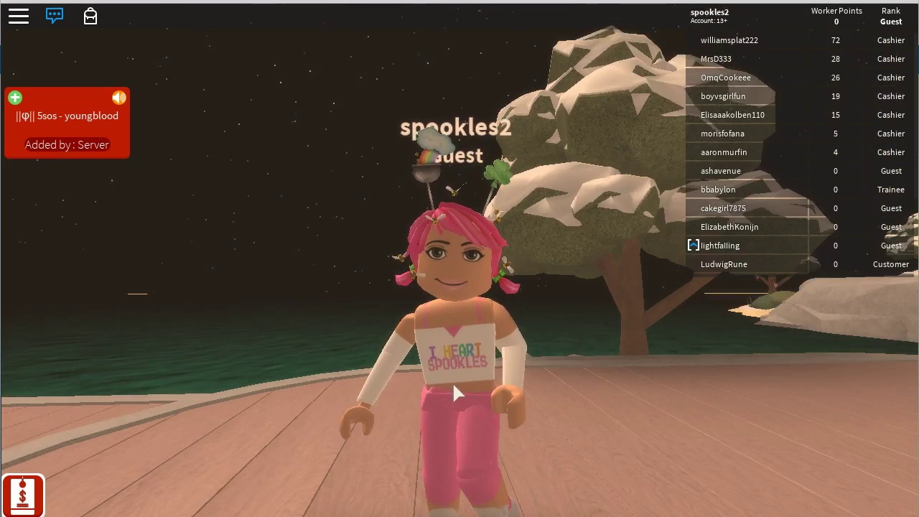
- Turn the avatar in the game to examine the pink outfit from the side and the front
{"action": "key", "text": "Left"}
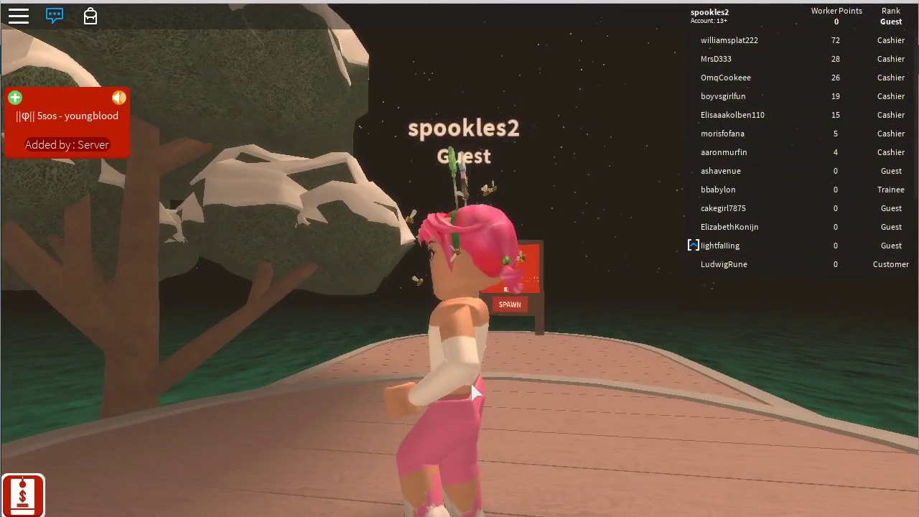
{"action": "key", "text": "Left"}
{"action": "key", "text": "Left"}
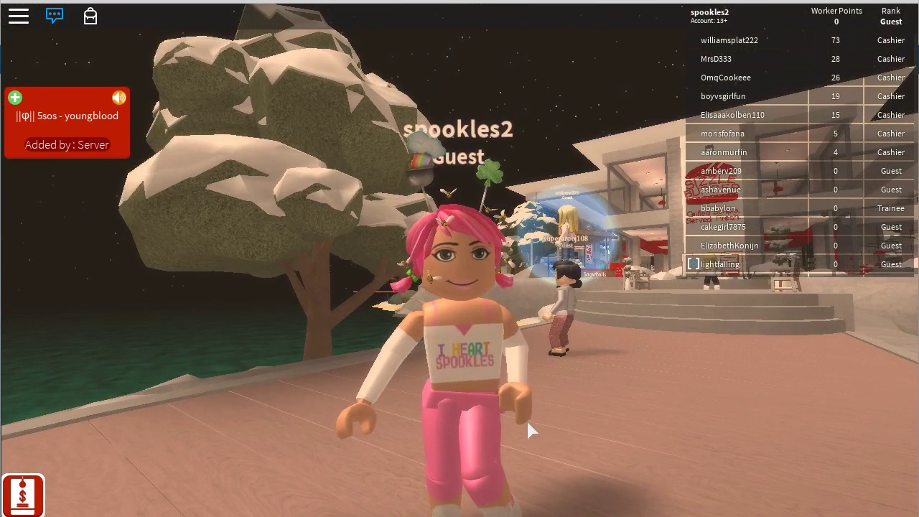
{"action": "key", "text": "Left"}
{"action": "key", "text": "Right"}
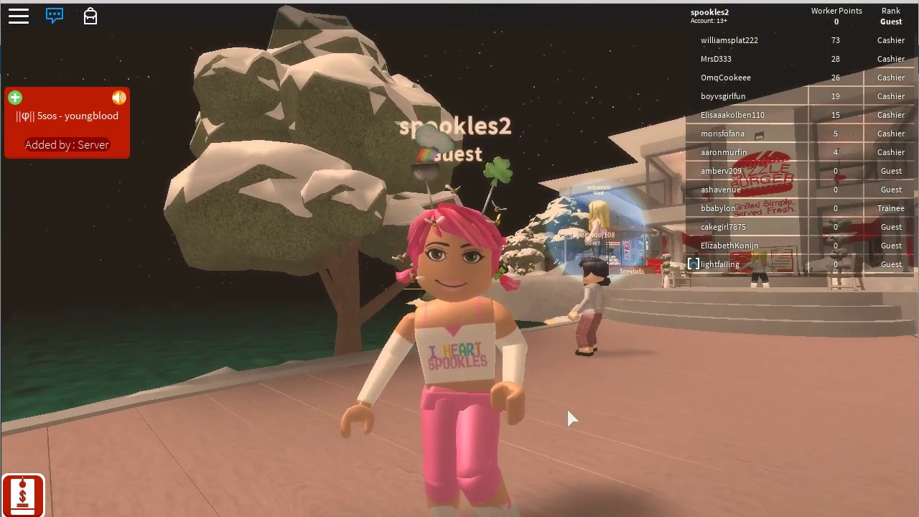
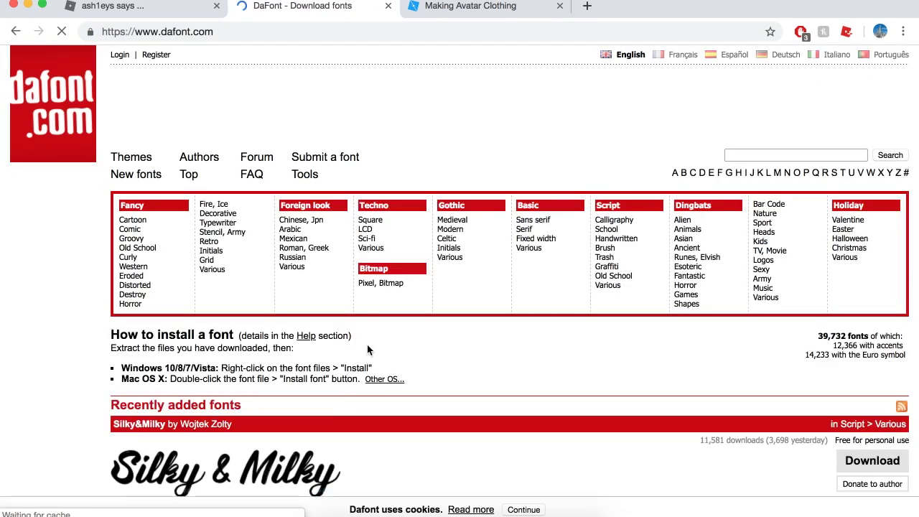
- Browse the recently added fonts on DaFont and check the font chosen for the Type tool in Photoshop
{"action": "scroll", "coordinate": [367, 344], "scroll_direction": "down", "scroll_amount": 3}
{"action": "scroll", "coordinate": [257, 278], "scroll_direction": "down", "scroll_amount": 3}
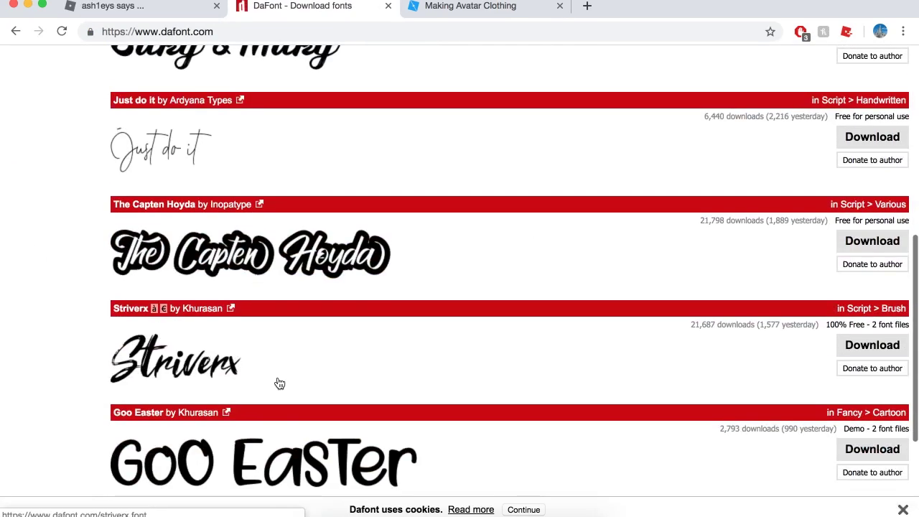
{"action": "scroll", "coordinate": [294, 349], "scroll_direction": "down", "scroll_amount": 3}
{"action": "scroll", "coordinate": [228, 320], "scroll_direction": "up", "scroll_amount": 8}
{"action": "scroll", "coordinate": [228, 324], "scroll_direction": "down", "scroll_amount": 3}
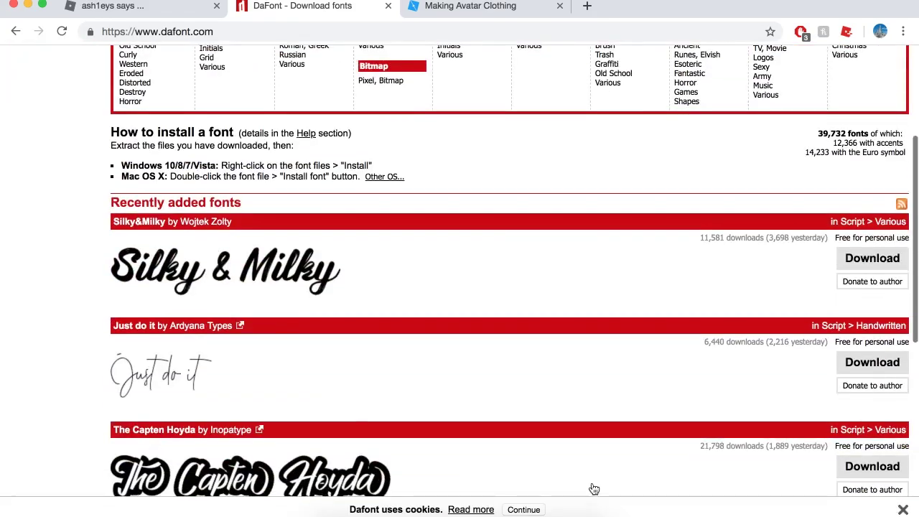
{"action": "left_click", "coordinate": [460, 510]}
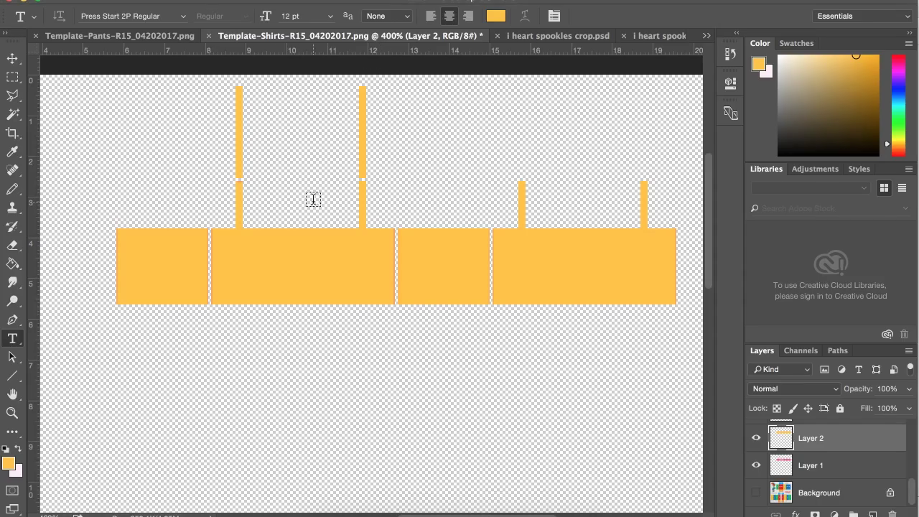
{"action": "left_click", "coordinate": [368, 511]}
{"action": "scroll", "coordinate": [648, 191], "scroll_direction": "up", "scroll_amount": 5}
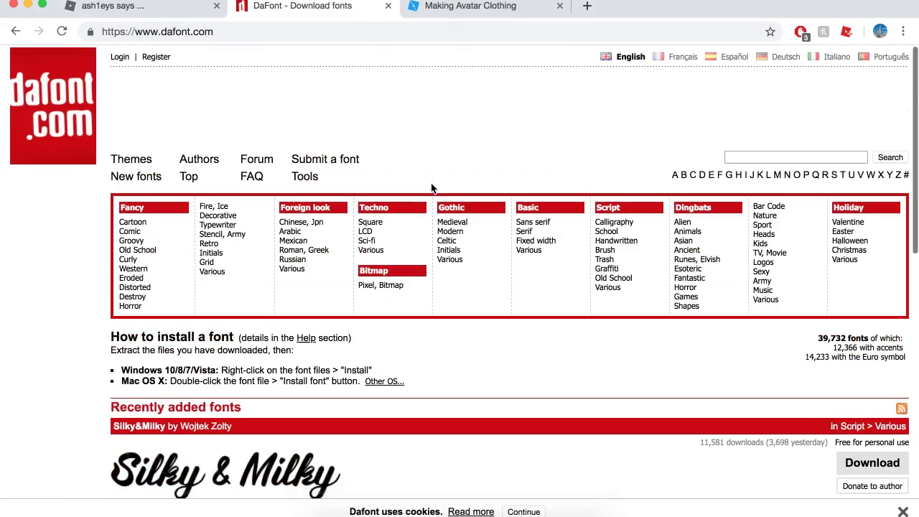
- Search DaFont for "press start" and view the matching fonts
{"action": "left_click", "coordinate": [727, 157]}
{"action": "type", "text": "press satart"}
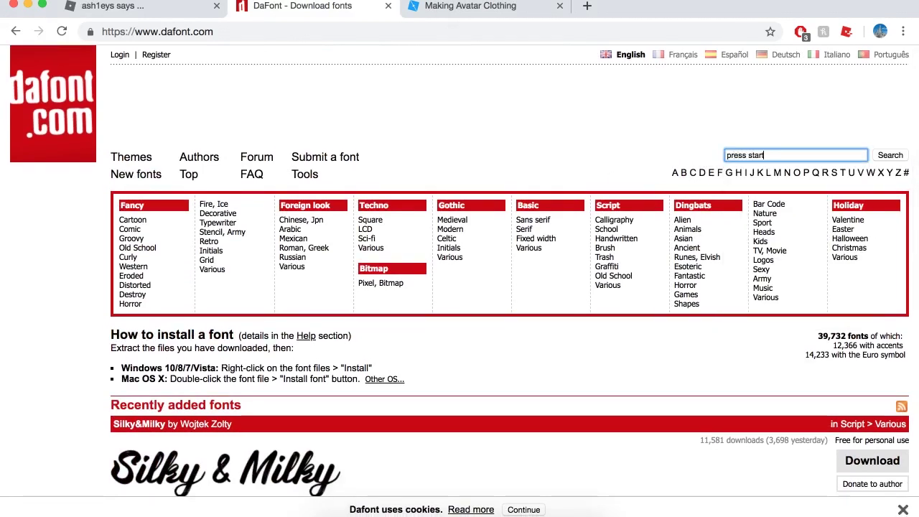
{"action": "key", "text": "Return"}
{"action": "scroll", "coordinate": [673, 328], "scroll_direction": "down", "scroll_amount": 3}
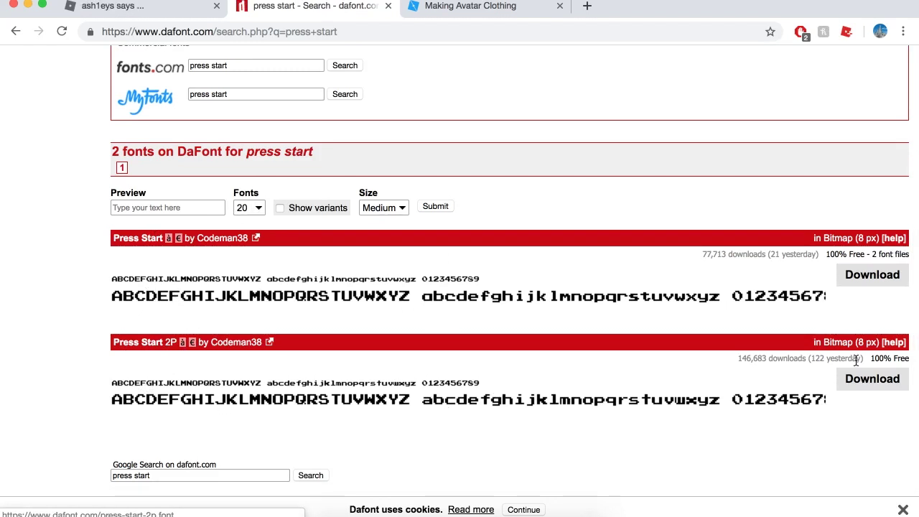
- Switch to Photoshop, start a text layer on the shirt's front torso panel and set the text colour to white (ffffff)
{"action": "mouse_move", "coordinate": [490, 514]}
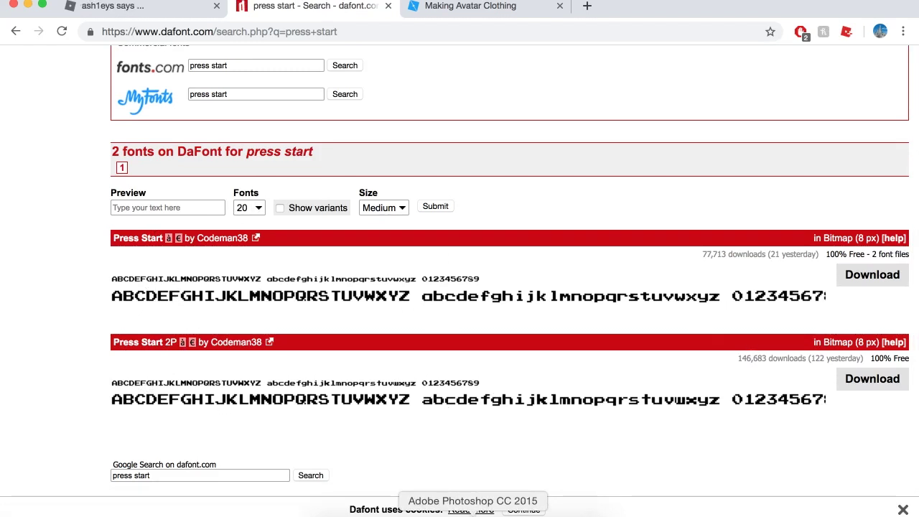
{"action": "left_click", "coordinate": [473, 511]}
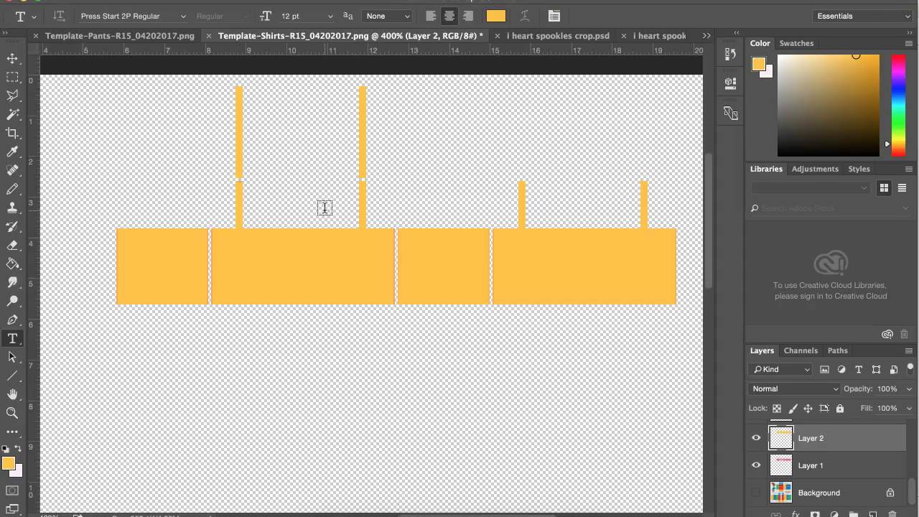
{"action": "left_click", "coordinate": [236, 256]}
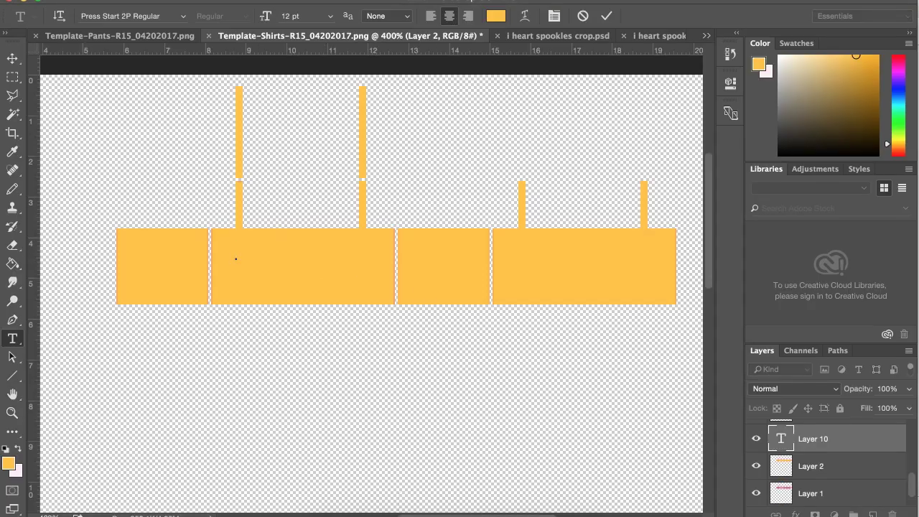
{"action": "left_click", "coordinate": [495, 18]}
{"action": "left_click", "coordinate": [525, 97]}
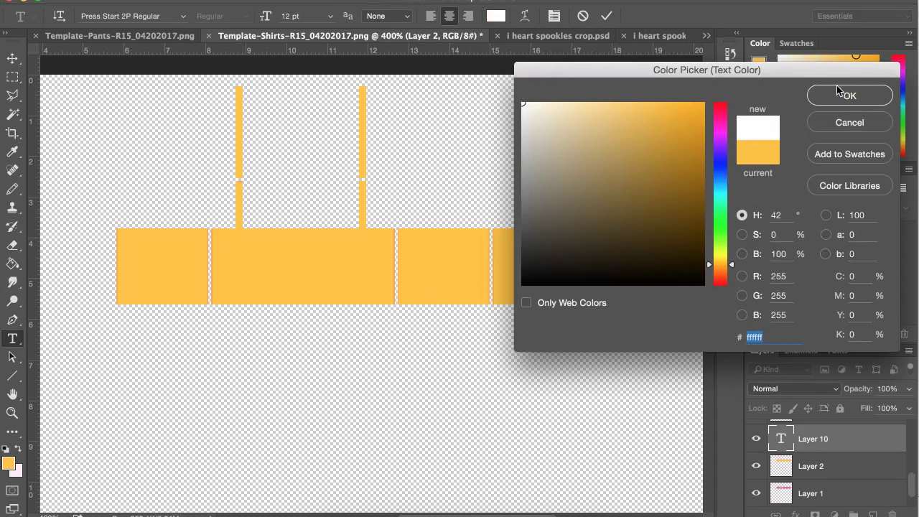
{"action": "left_click", "coordinate": [840, 92]}
- Enter the text I HEART in capitals and move it to the middle of the front torso panel
{"action": "type", "text": "I Hear"}
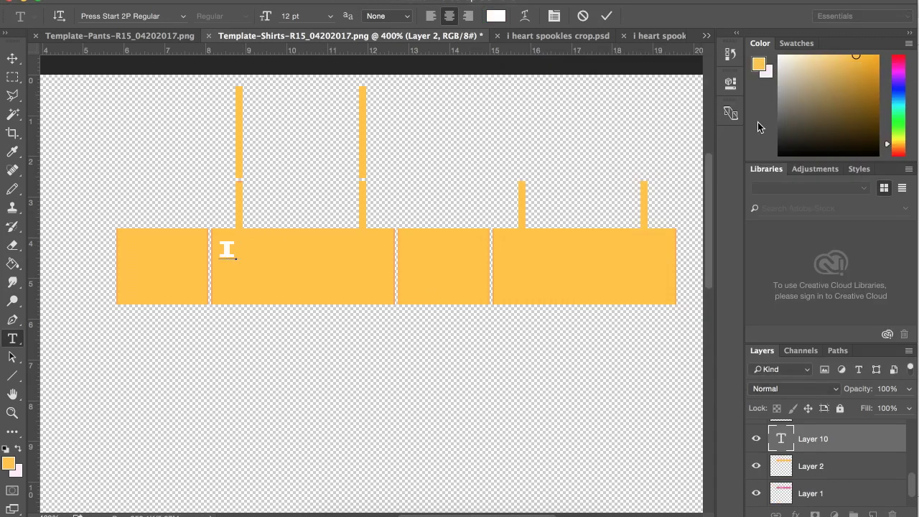
{"action": "key", "text": "BackSpace"}
{"action": "key", "text": "BackSpace"}
{"action": "key", "text": "BackSpace"}
{"action": "type", "text": "EART"}
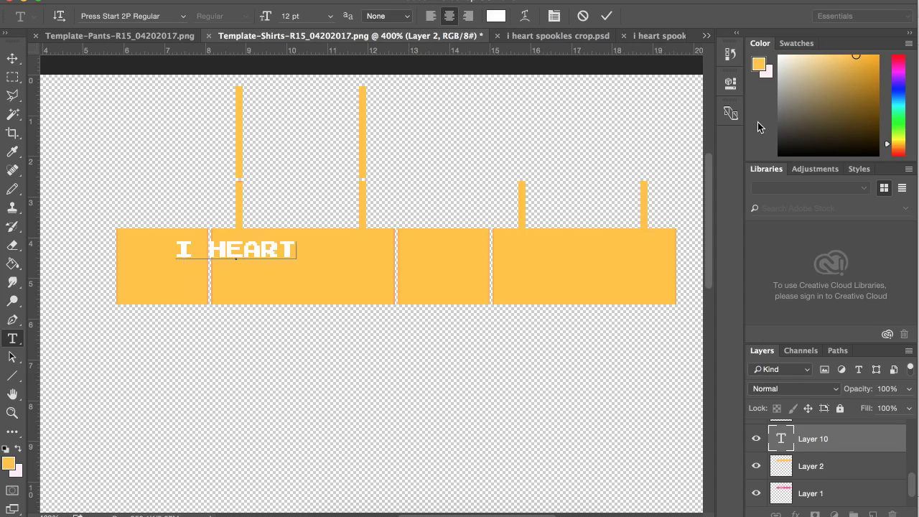
{"action": "left_click", "coordinate": [12, 58]}
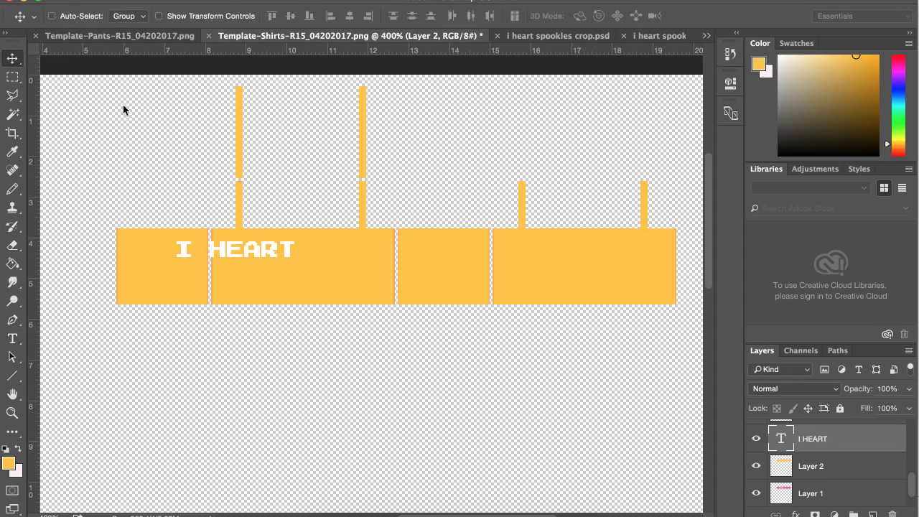
{"action": "left_click_drag", "start_coordinate": [262, 258], "coordinate": [328, 265]}
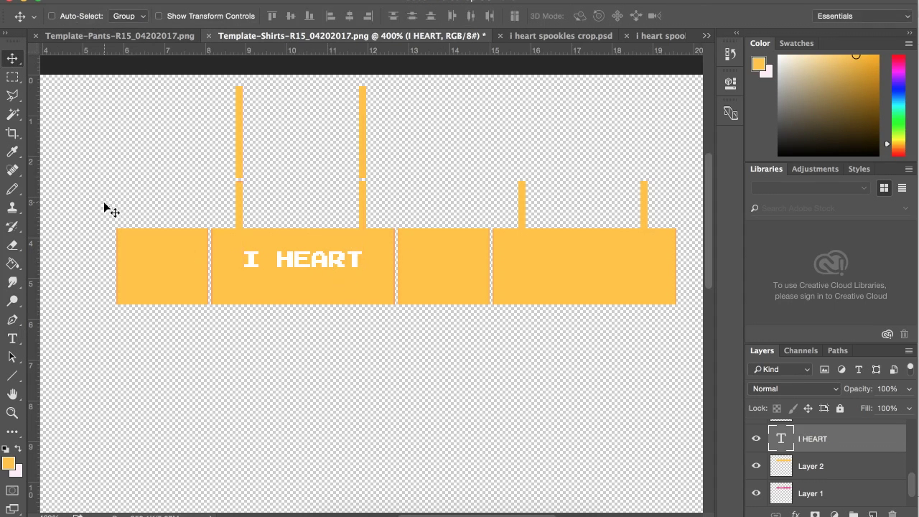
- Add a separate text layer reading SPOOKLES and place it directly beneath I HEART on the front torso panel
{"action": "left_click", "coordinate": [12, 338]}
{"action": "left_click", "coordinate": [250, 390]}
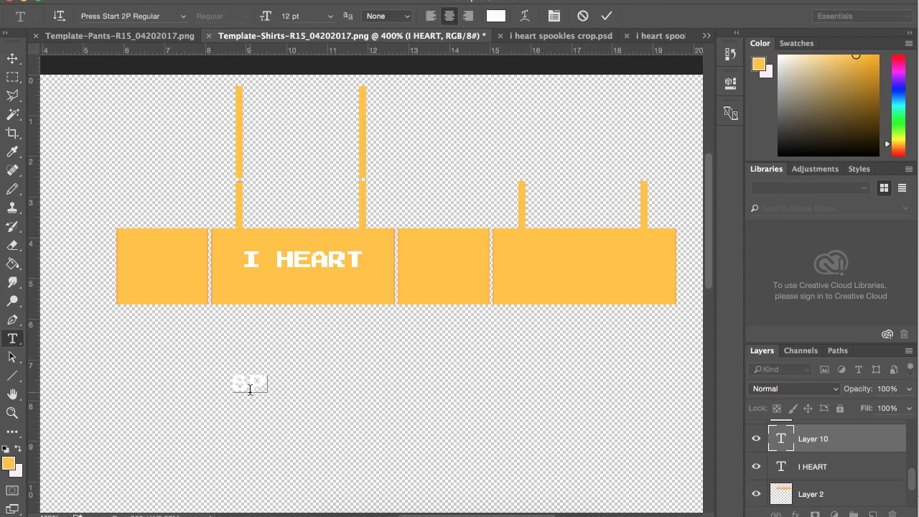
{"action": "type", "text": "SPOOKLES"}
{"action": "left_click", "coordinate": [14, 64]}
{"action": "left_click_drag", "start_coordinate": [272, 385], "coordinate": [326, 282]}
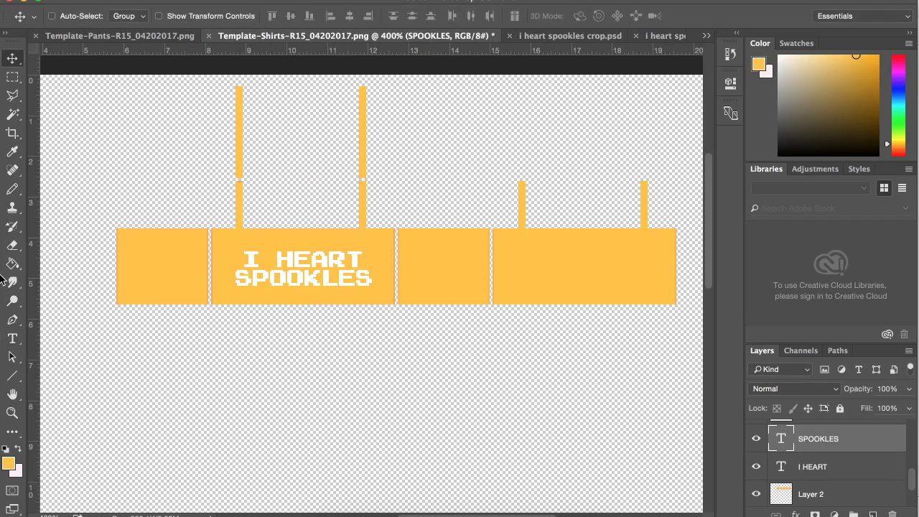
{"action": "left_click", "coordinate": [13, 336]}
{"action": "left_click_drag", "start_coordinate": [372, 279], "coordinate": [305, 278]}
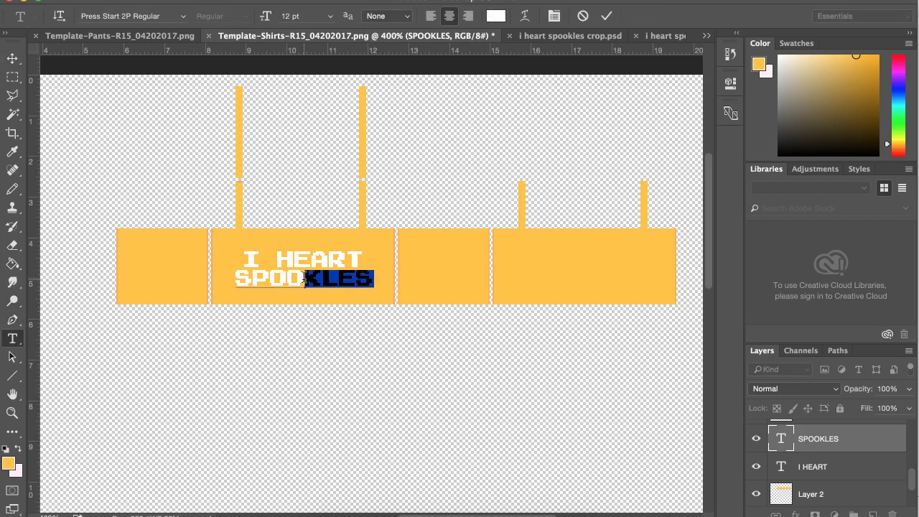
{"action": "left_click", "coordinate": [13, 77]}
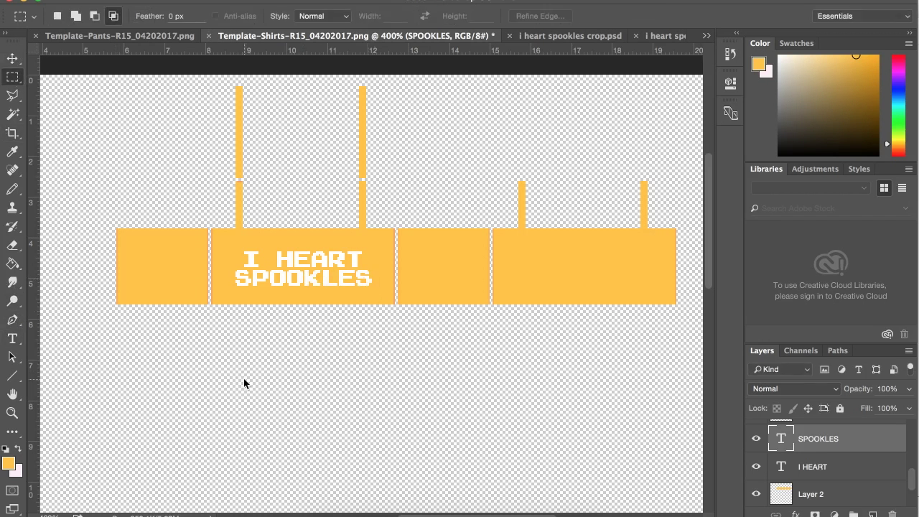
- Move the SPOOKLES text up close beneath I HEART, and shift both lines slightly left to centre them on the front panel
{"action": "left_click", "coordinate": [12, 60]}
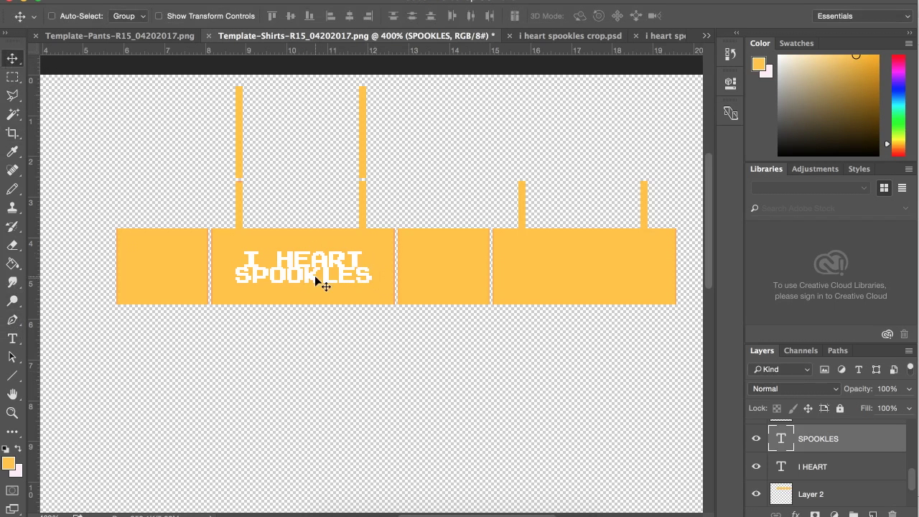
{"action": "key", "text": "super+minus"}
{"action": "key", "text": "super+minus"}
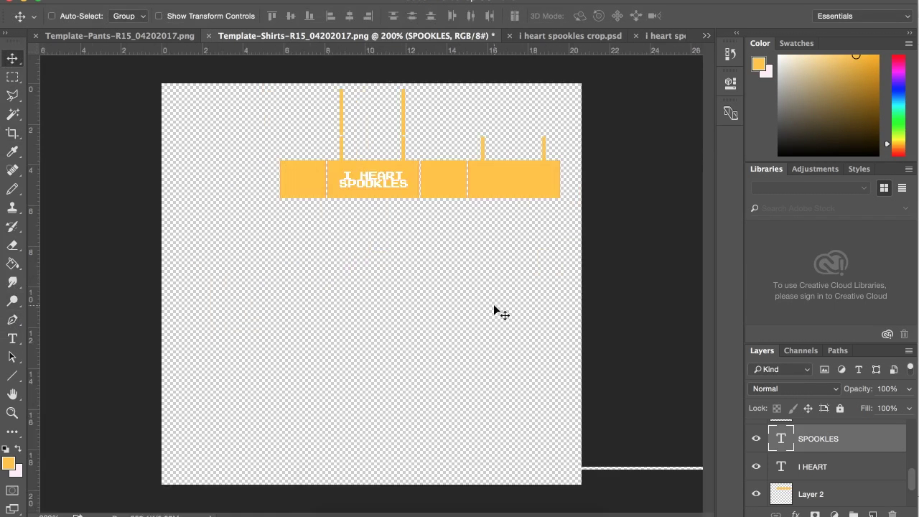
{"action": "key", "text": "super+equal"}
{"action": "key", "text": "super+equal"}
{"action": "scroll", "coordinate": [495, 310], "scroll_direction": "up", "scroll_amount": 2}
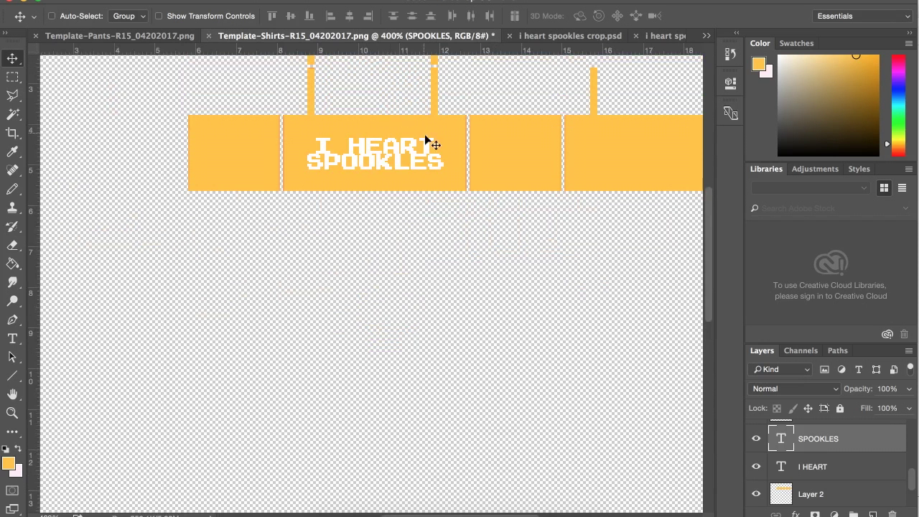
{"action": "left_click_drag", "start_coordinate": [384, 165], "coordinate": [379, 165]}
{"action": "left_click", "coordinate": [806, 473]}
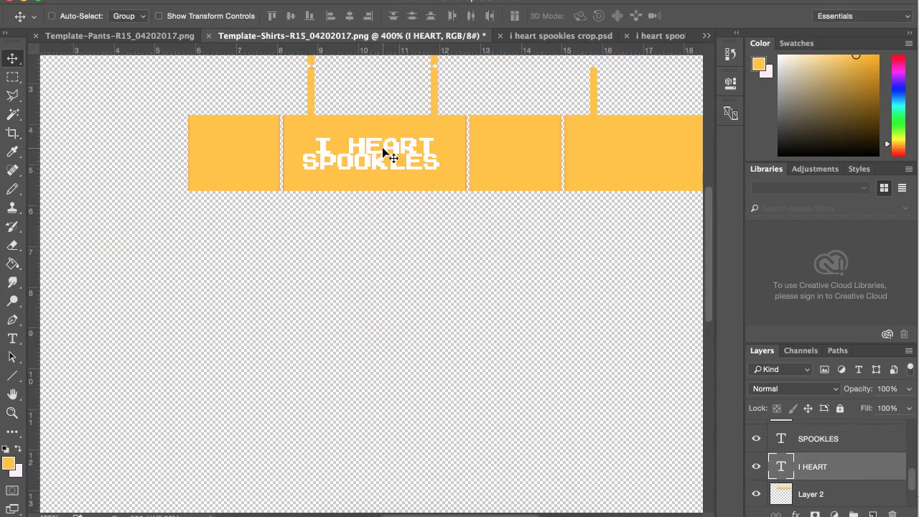
{"action": "left_click_drag", "start_coordinate": [381, 150], "coordinate": [383, 153]}
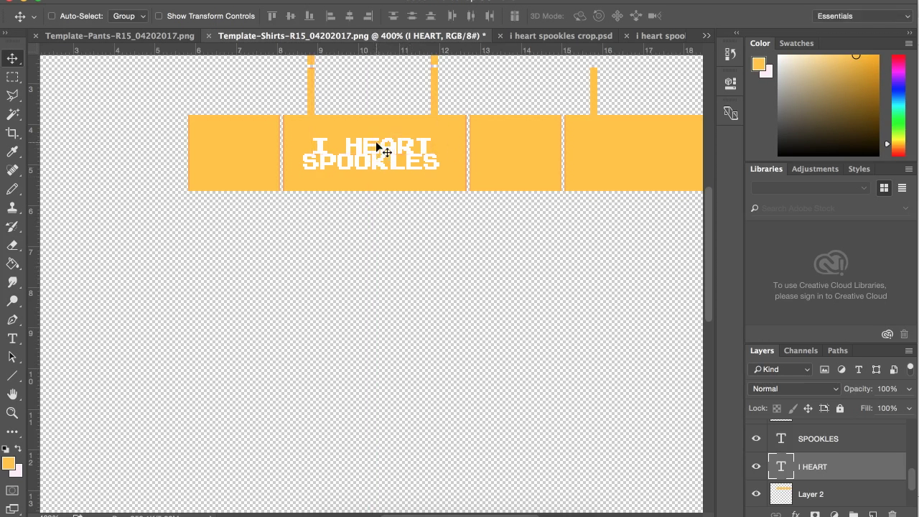
- Recolour the I HEART text on the front torso panel to a light orange
{"action": "left_click", "coordinate": [22, 339]}
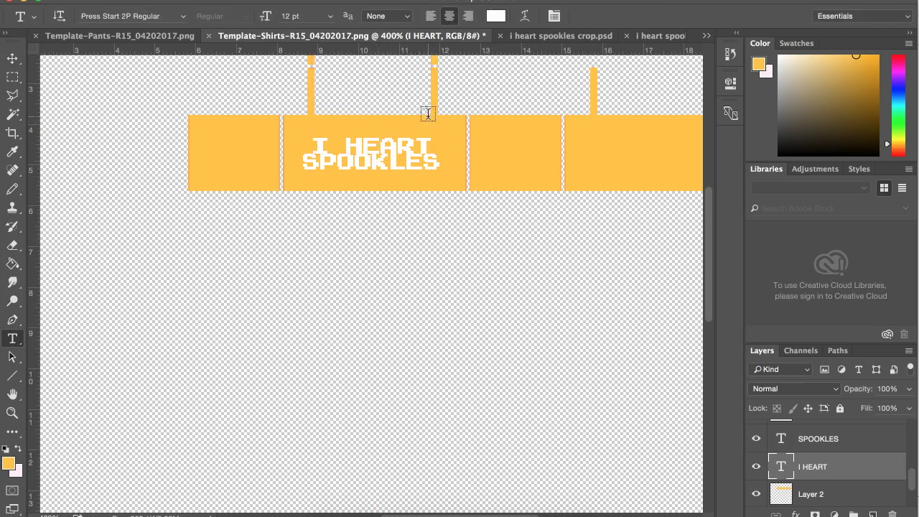
{"action": "left_click_drag", "start_coordinate": [431, 136], "coordinate": [224, 136]}
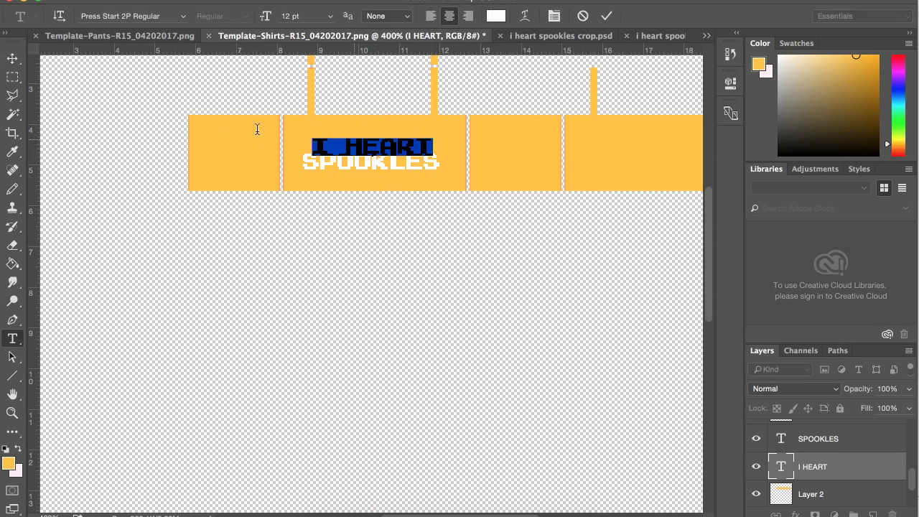
{"action": "left_click", "coordinate": [897, 146]}
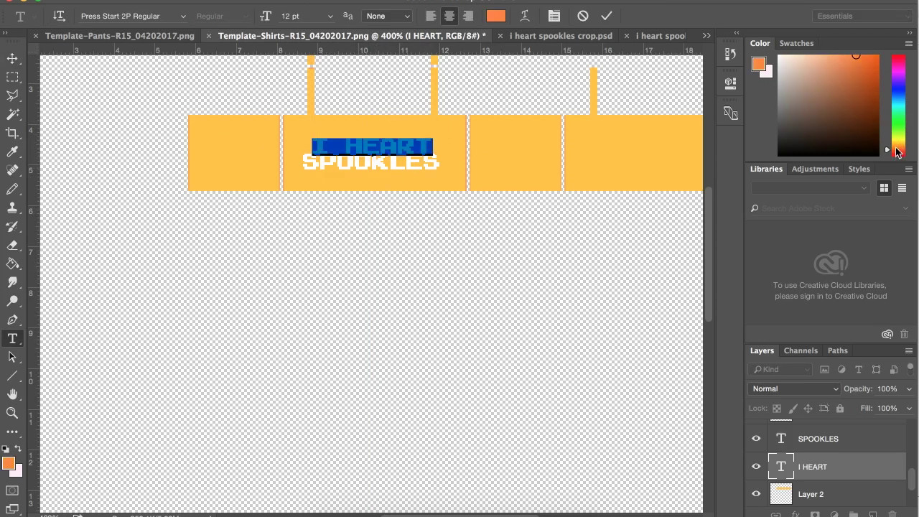
{"action": "left_click", "coordinate": [846, 56]}
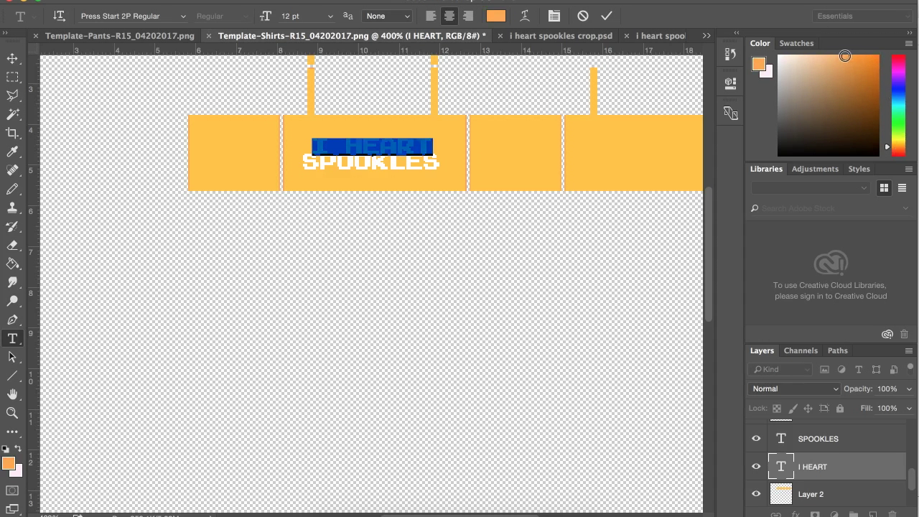
{"action": "left_click", "coordinate": [12, 77]}
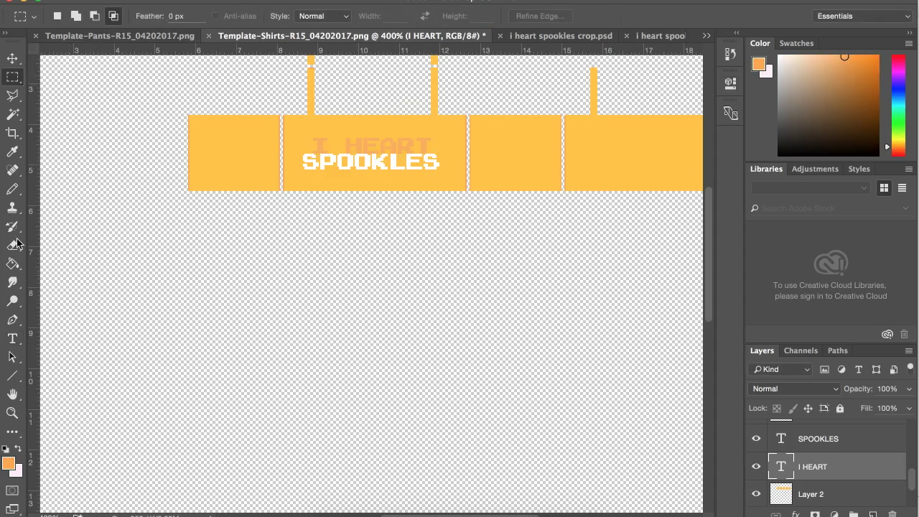
{"action": "left_click", "coordinate": [12, 338]}
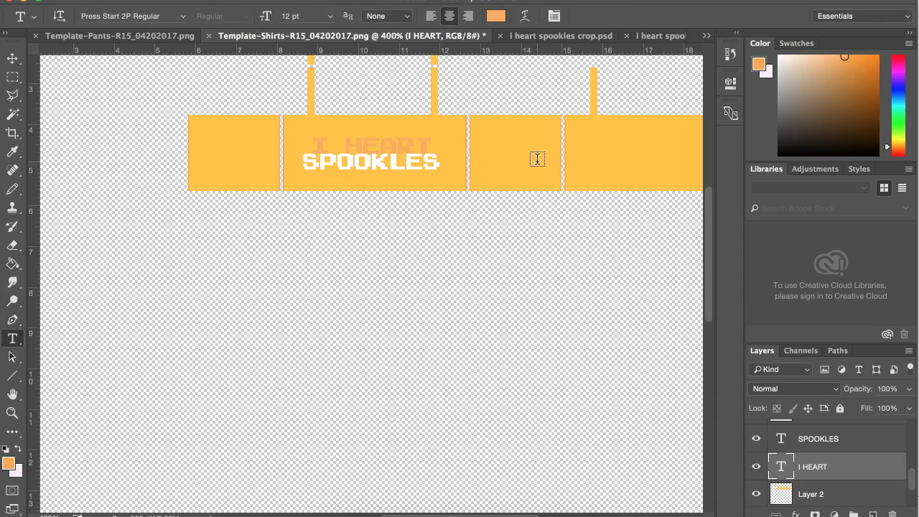
{"action": "left_click", "coordinate": [436, 137]}
{"action": "left_click", "coordinate": [13, 77]}
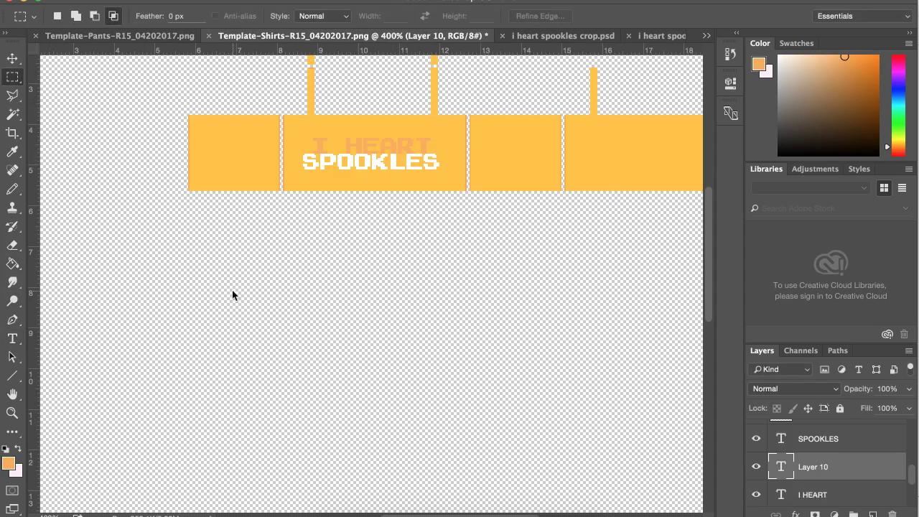
{"action": "key", "text": "Delete"}
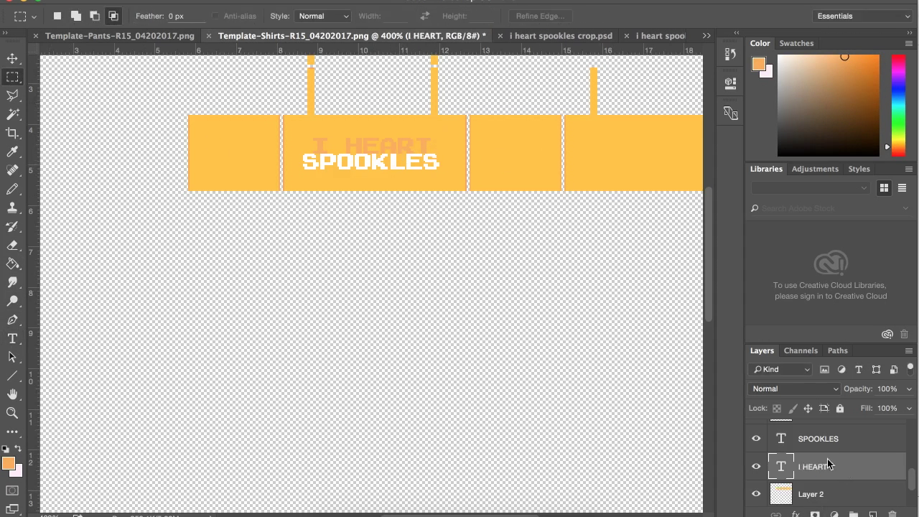
- Change the I HEART lettering to a deeper, more saturated orange that stands out against the yellow panel
{"action": "left_click", "coordinate": [12, 338]}
{"action": "left_click_drag", "start_coordinate": [432, 136], "coordinate": [275, 137]}
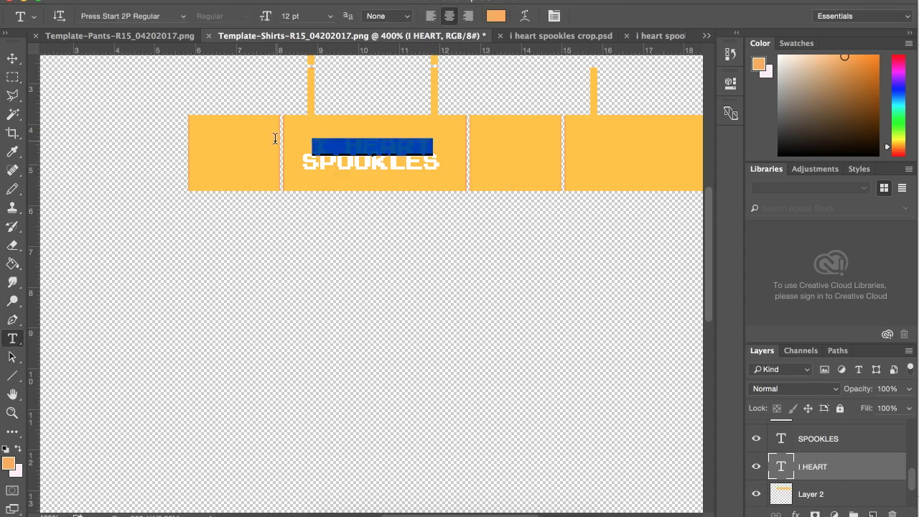
{"action": "left_click", "coordinate": [865, 74]}
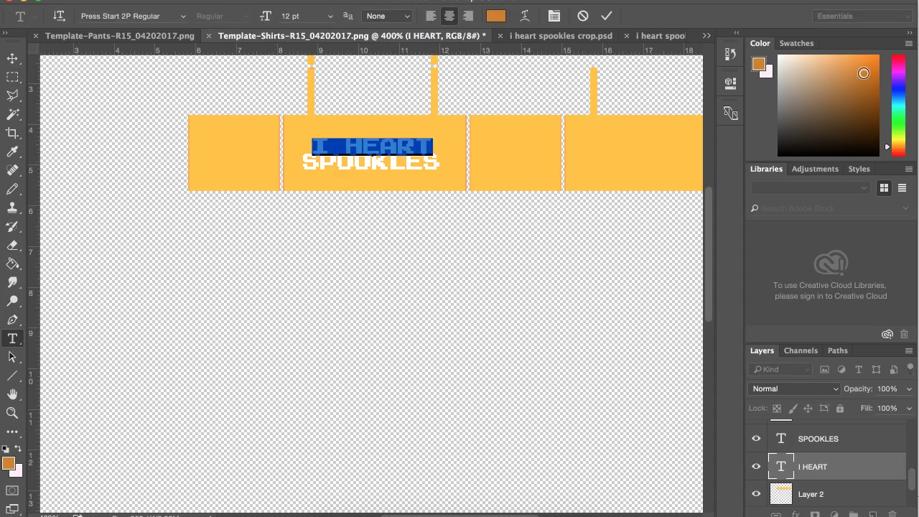
{"action": "left_click", "coordinate": [867, 84]}
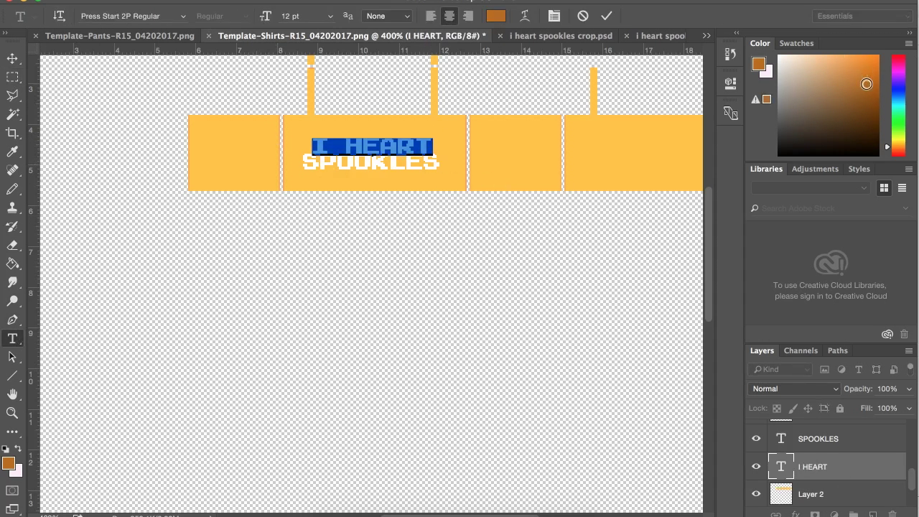
{"action": "left_click", "coordinate": [874, 63]}
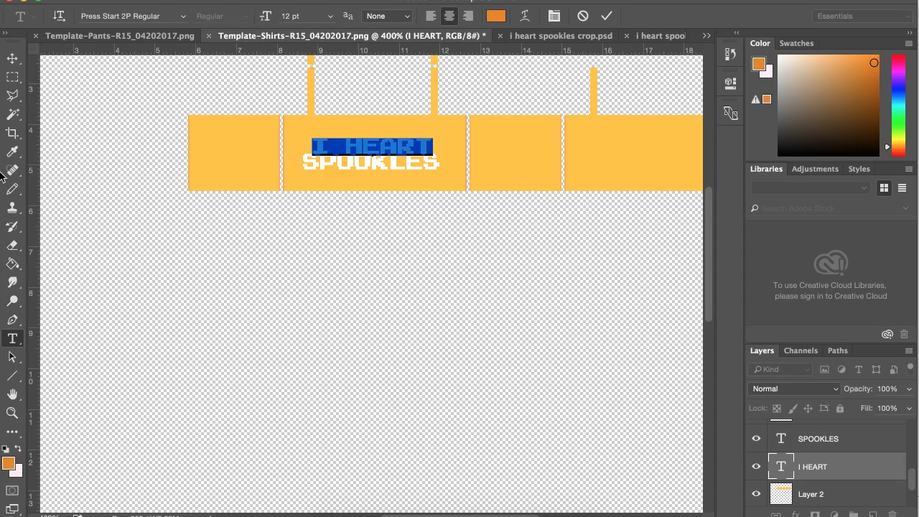
{"action": "left_click", "coordinate": [12, 77]}
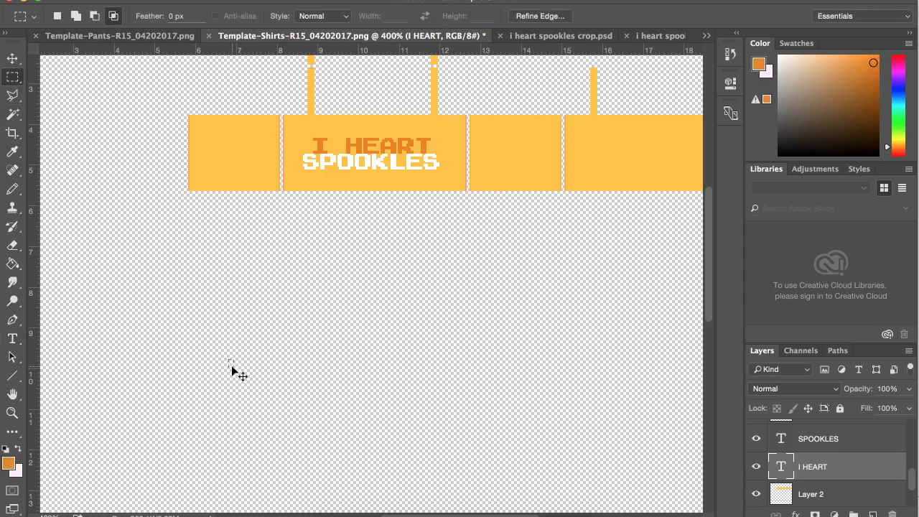
- Show the Background template layer to compare the crop top design with the torso panels, and hide it again
{"action": "key", "text": "super+minus"}
{"action": "key", "text": "super+minus"}
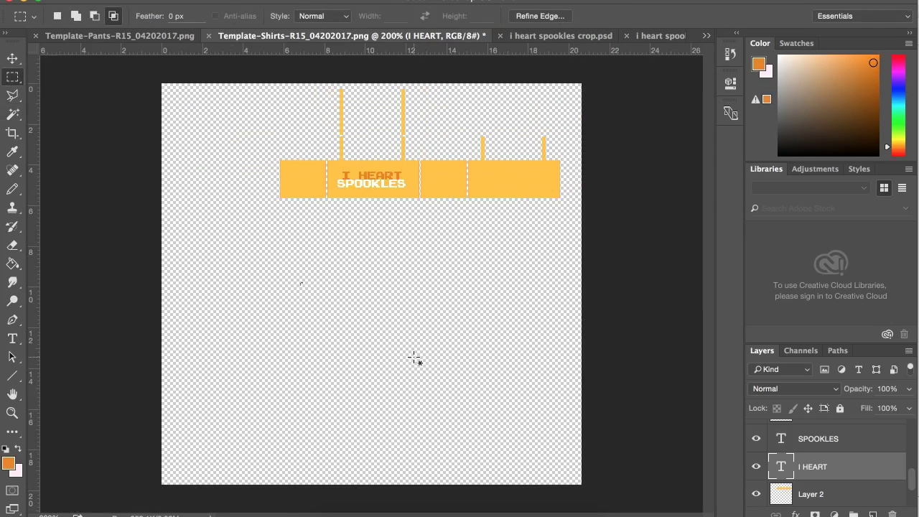
{"action": "key", "text": "super+plus"}
{"action": "key", "text": "super+plus"}
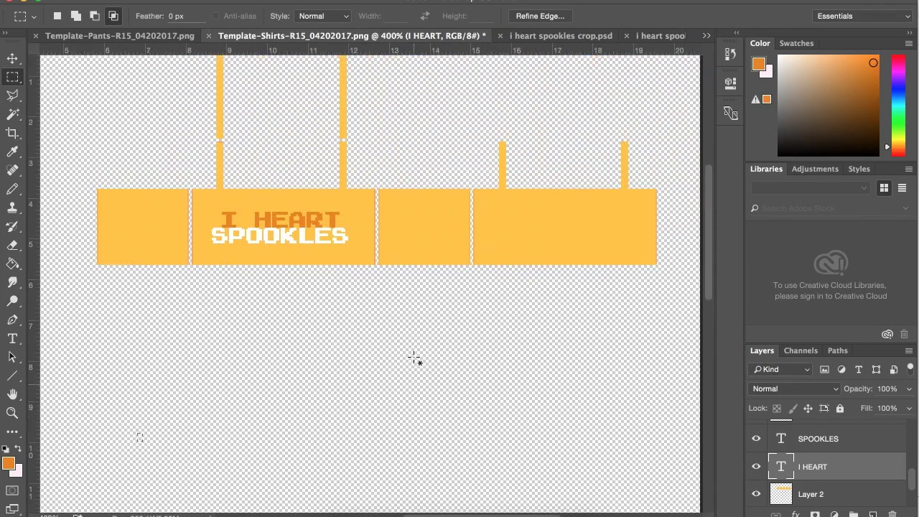
{"action": "scroll", "coordinate": [414, 358], "scroll_direction": "up", "scroll_amount": 2}
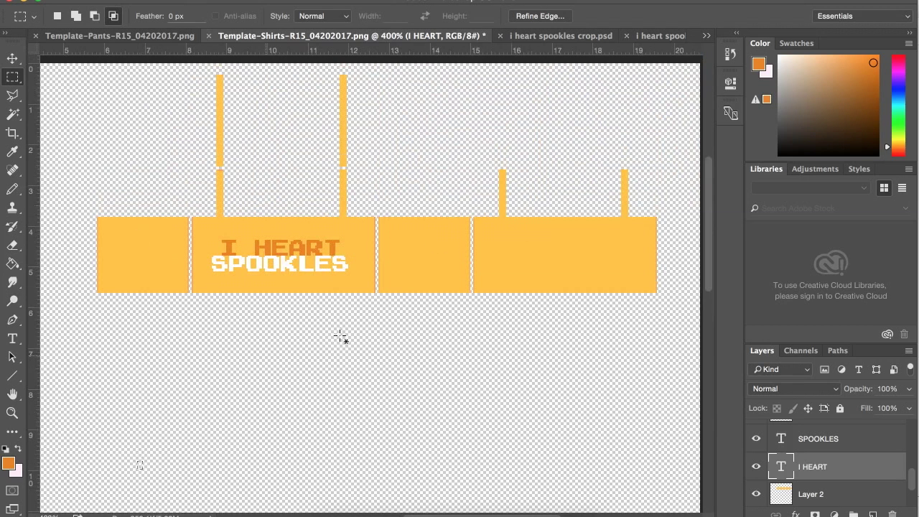
{"action": "scroll", "coordinate": [874, 440], "scroll_direction": "down", "scroll_amount": 2}
{"action": "left_click", "coordinate": [756, 494]}
{"action": "left_click", "coordinate": [757, 494]}
{"action": "left_click", "coordinate": [756, 494]}
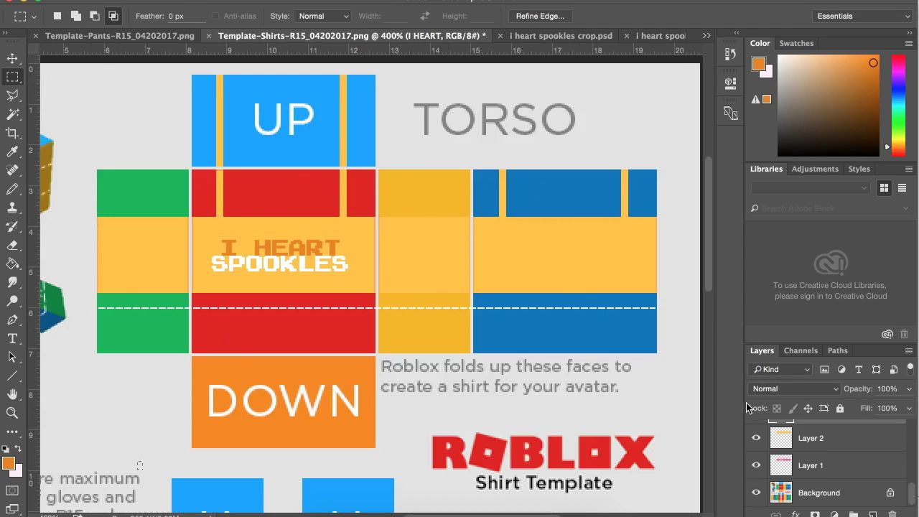
{"action": "left_click", "coordinate": [757, 493]}
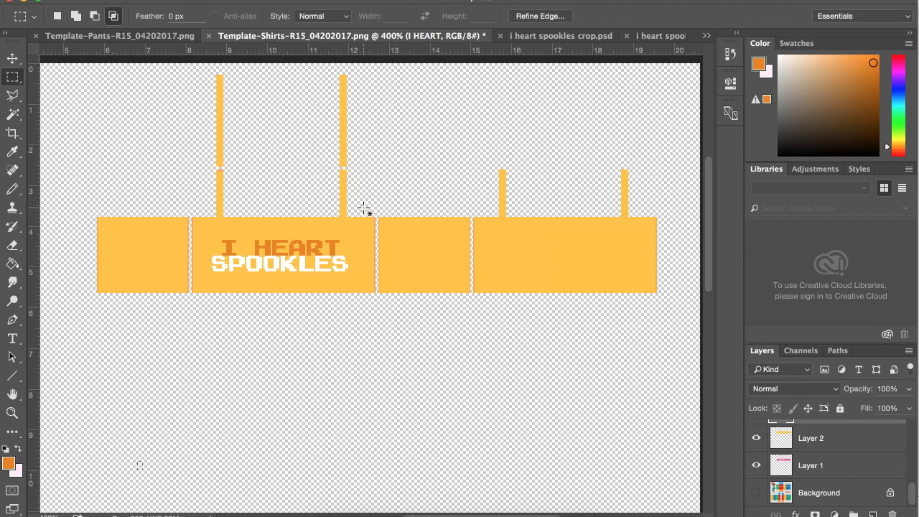
- Save the shirt in the merch folder as YELLOW SPOOKLES CROP TOP in Photoshop format, with layers and maximum compatibility
{"action": "key", "text": "super+shift+s"}
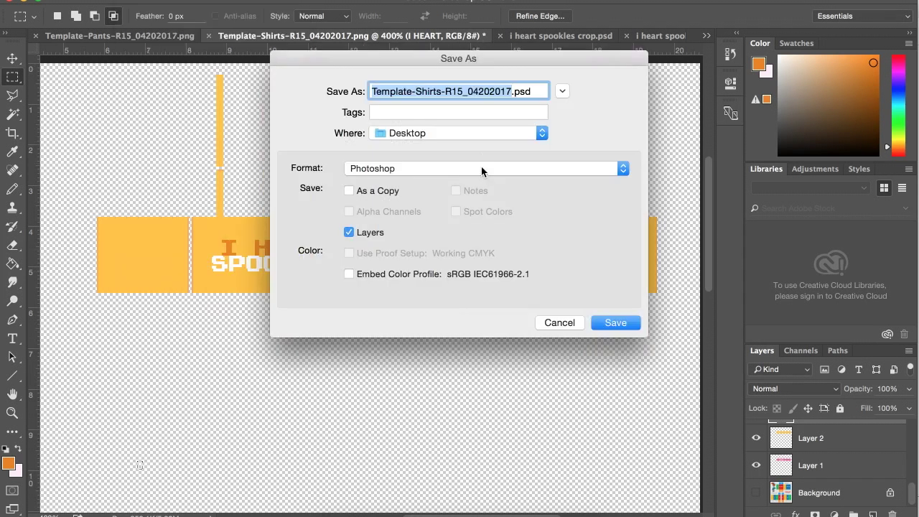
{"action": "left_click", "coordinate": [488, 131]}
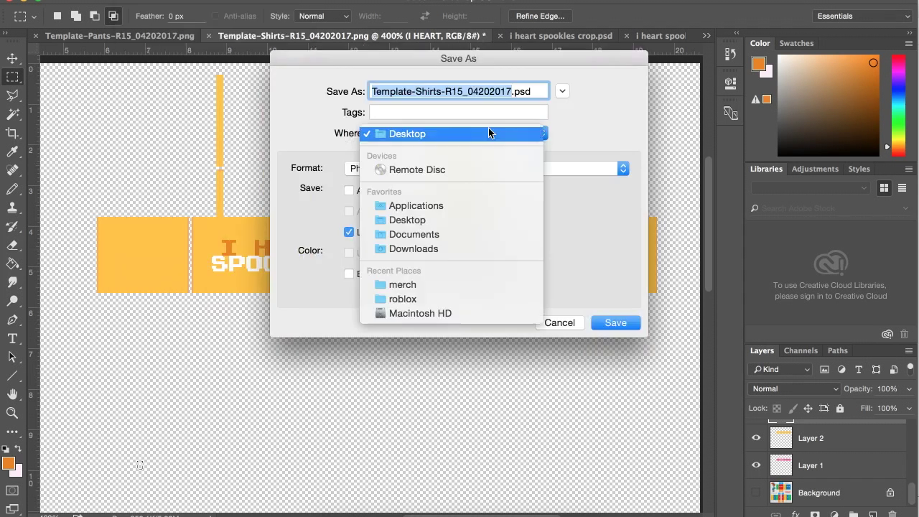
{"action": "left_click", "coordinate": [421, 285]}
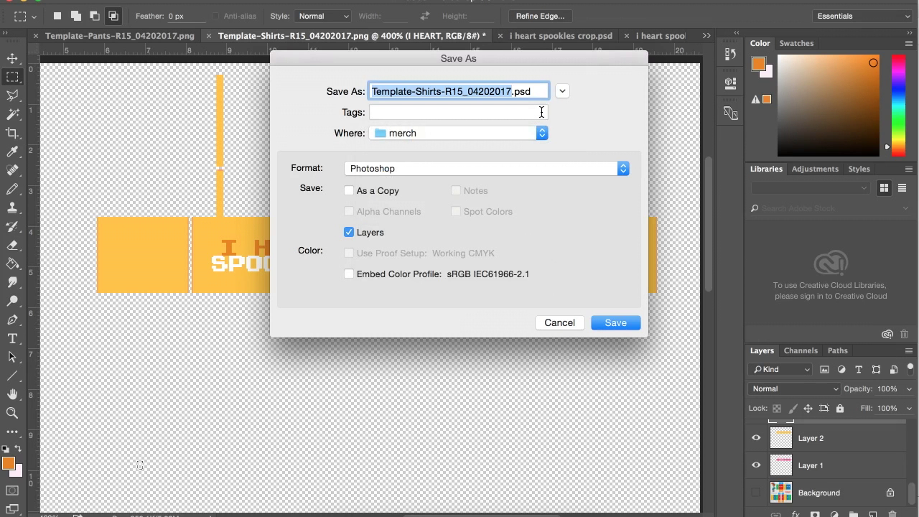
{"action": "key", "text": "BackSpace"}
{"action": "type", "text": "YELLOW "}
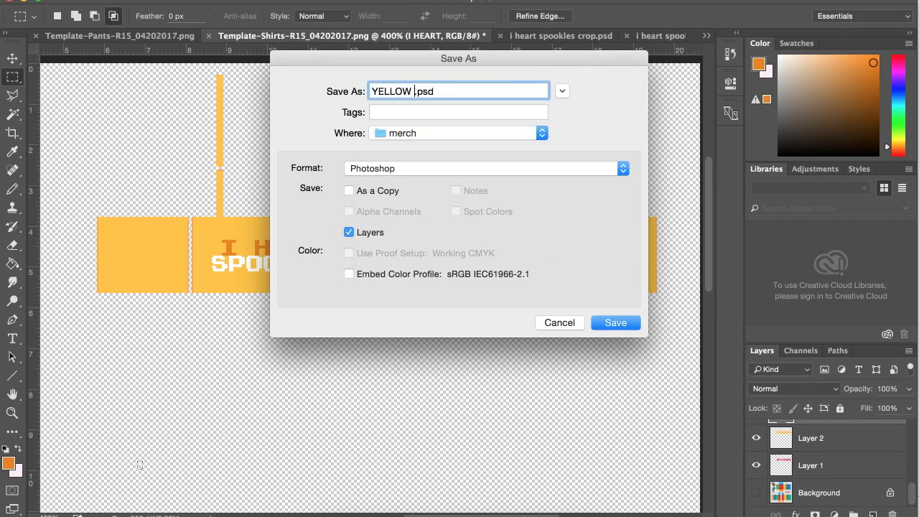
{"action": "type", "text": "SPO"}
{"action": "type", "text": "OKLES CROP"}
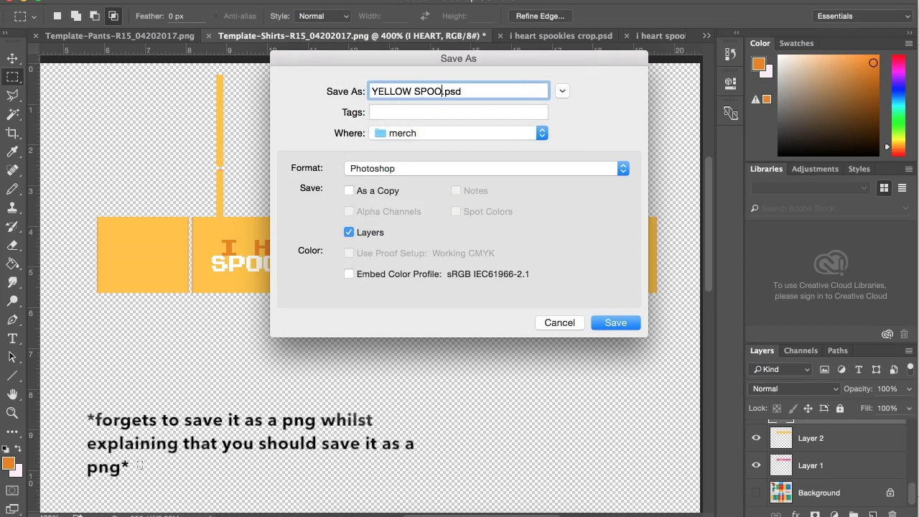
{"action": "type", "text": " TOP"}
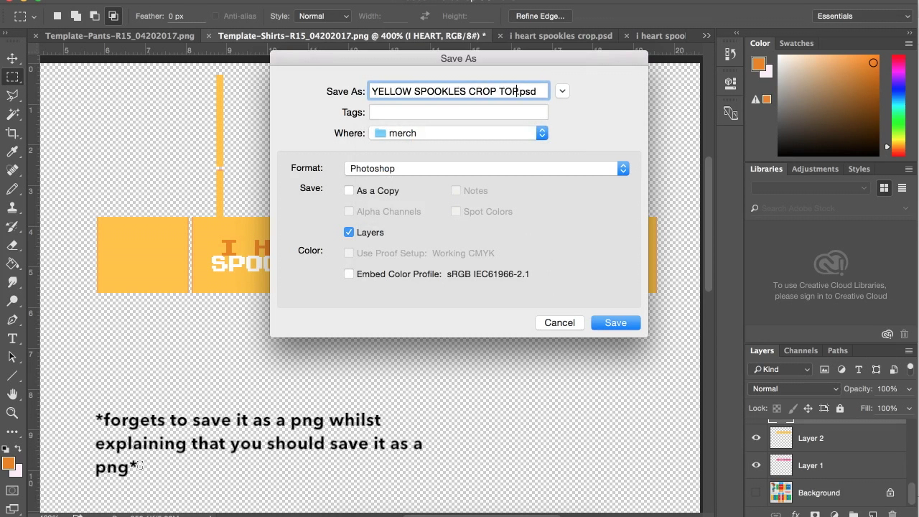
{"action": "left_click", "coordinate": [614, 323]}
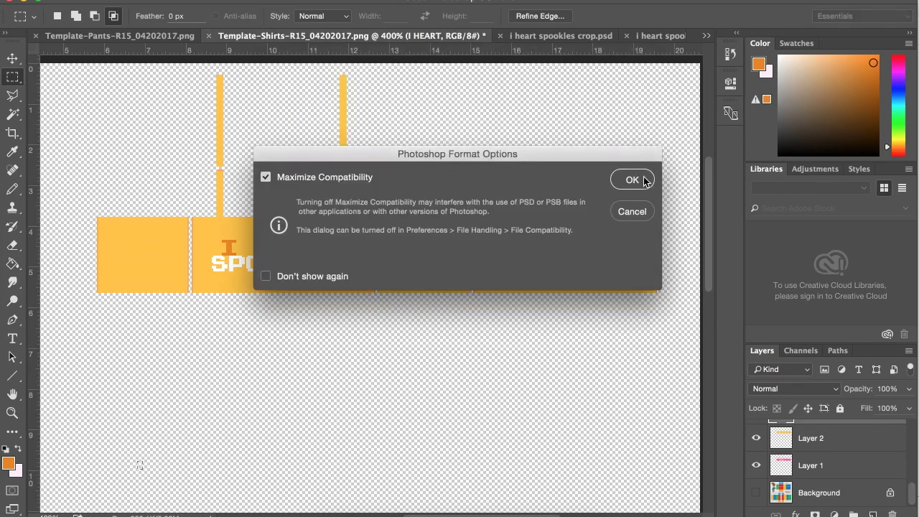
{"action": "left_click", "coordinate": [632, 182]}
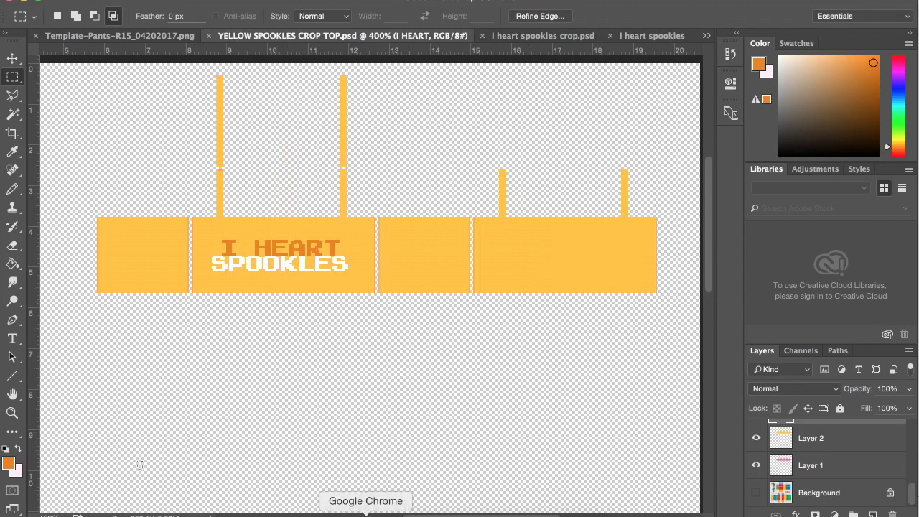
- Switch to Google Chrome and search Google Images for yellow gingham fabric
{"action": "left_click", "coordinate": [366, 514]}
{"action": "left_click", "coordinate": [445, 33]}
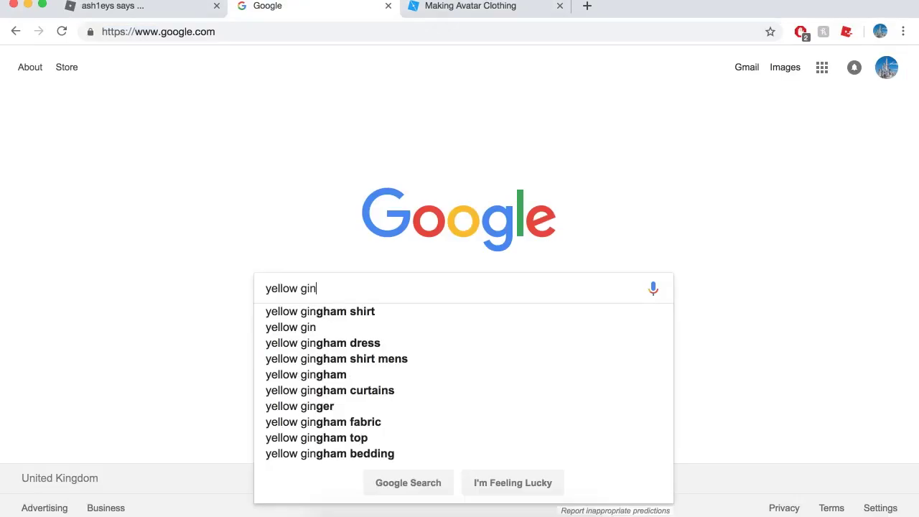
{"action": "type", "text": "ging"}
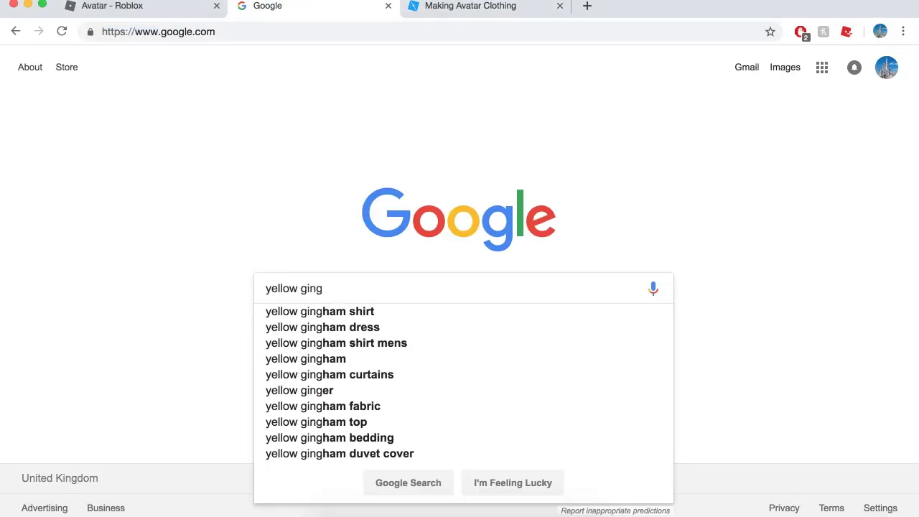
{"action": "type", "text": "ham f"}
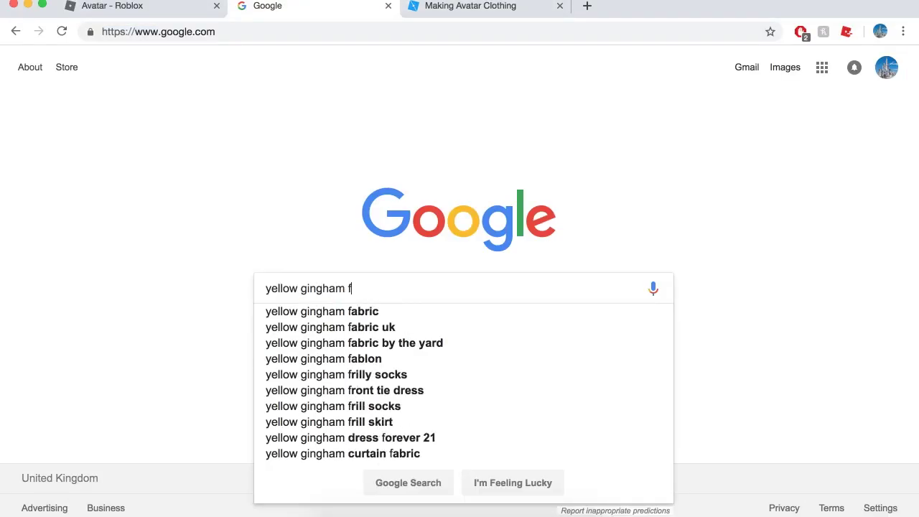
{"action": "type", "text": "abric"}
{"action": "key", "text": "Return"}
{"action": "left_click", "coordinate": [232, 117]}
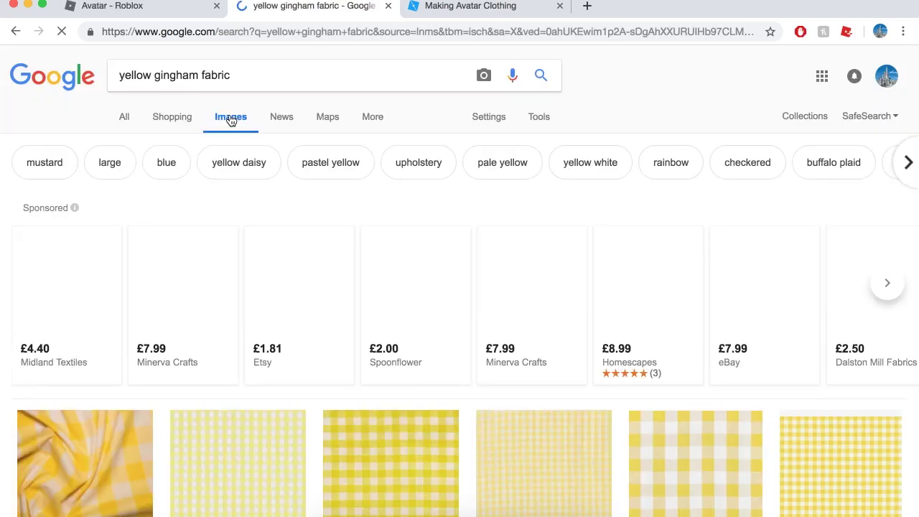
- Open the 1" Yellow Gingham Fabric result from OnlineFabricStore and copy its enlarged image
{"action": "scroll", "coordinate": [507, 268], "scroll_direction": "down", "scroll_amount": 1}
{"action": "scroll", "coordinate": [507, 268], "scroll_direction": "down", "scroll_amount": 2}
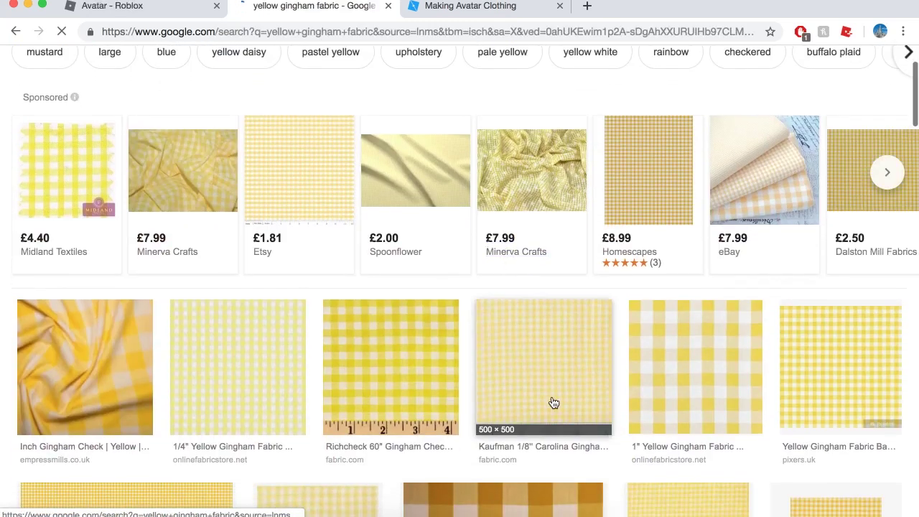
{"action": "left_click", "coordinate": [698, 377]}
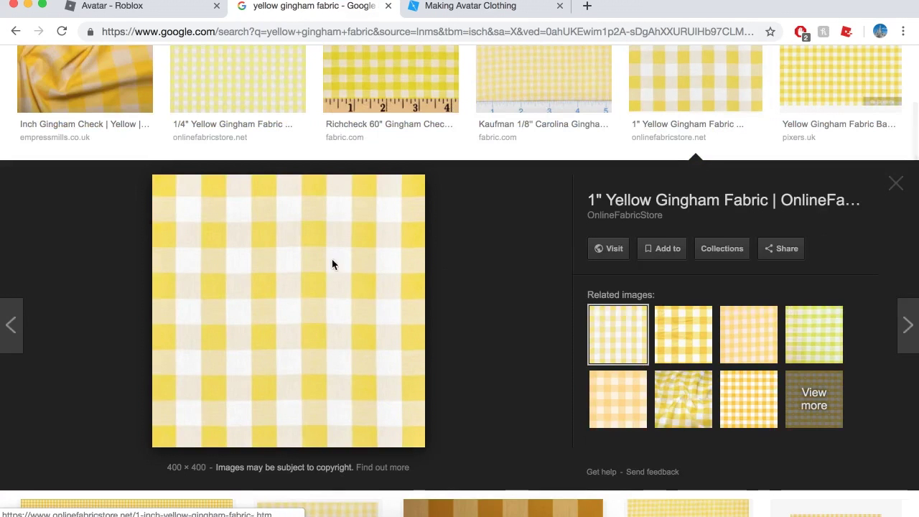
{"action": "right_click", "coordinate": [333, 260]}
{"action": "left_click", "coordinate": [383, 380]}
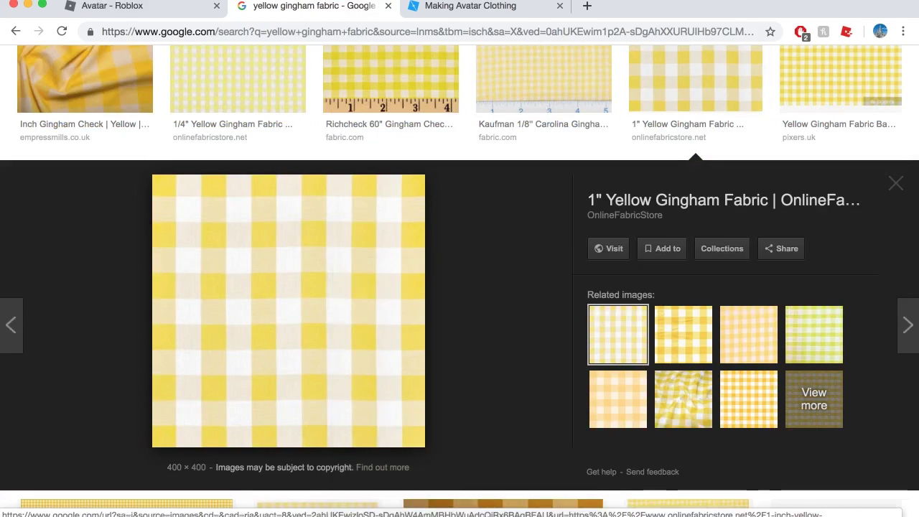
- Switch to Photoshop and paste the copied gingham image into the crop top document as a separate layer
{"action": "left_click", "coordinate": [471, 511]}
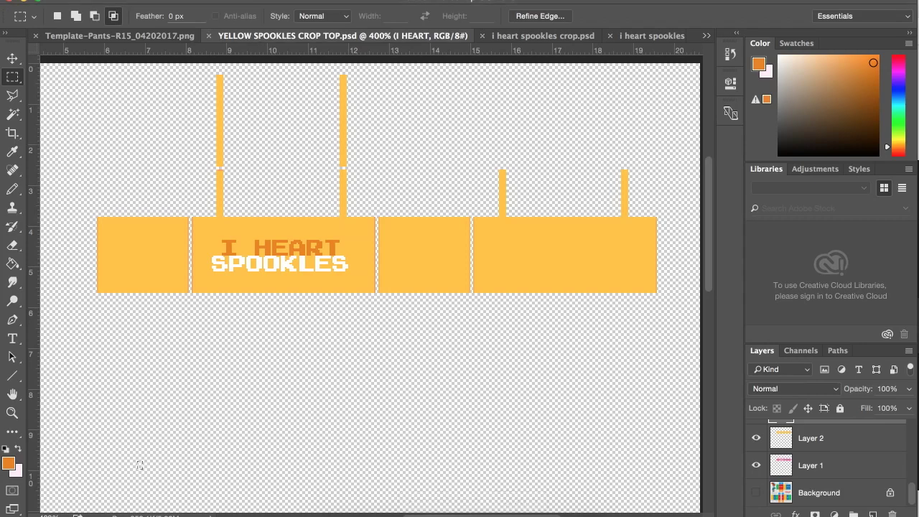
{"action": "left_click", "coordinate": [166, 1]}
{"action": "left_click", "coordinate": [191, 109]}
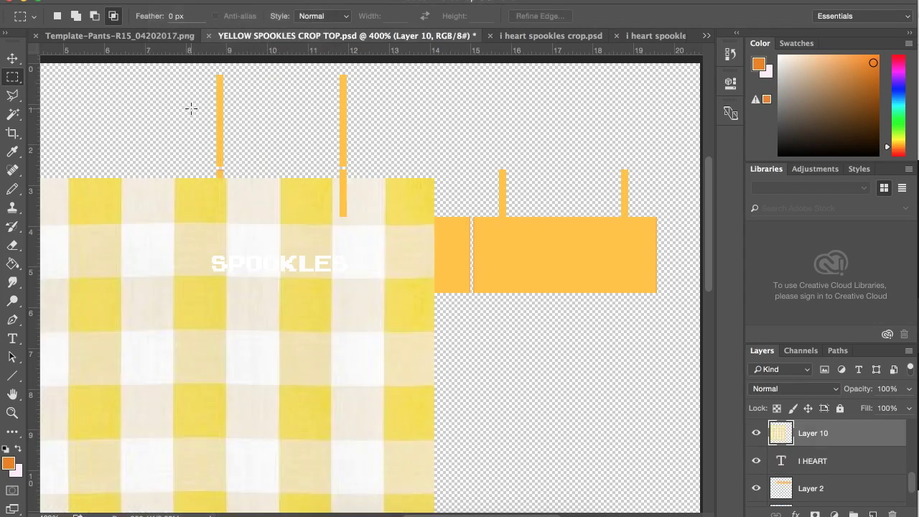
- Free-transform the pasted gingham image down to 36.25% and place it over the crop top's front panel
{"action": "left_click", "coordinate": [167, 2]}
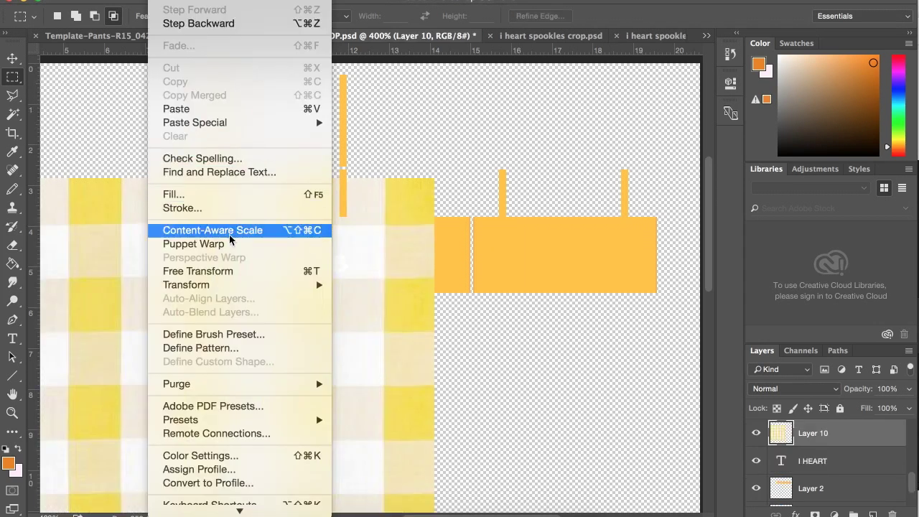
{"action": "left_click", "coordinate": [194, 268]}
{"action": "left_click_drag", "start_coordinate": [434, 177], "coordinate": [394, 273]}
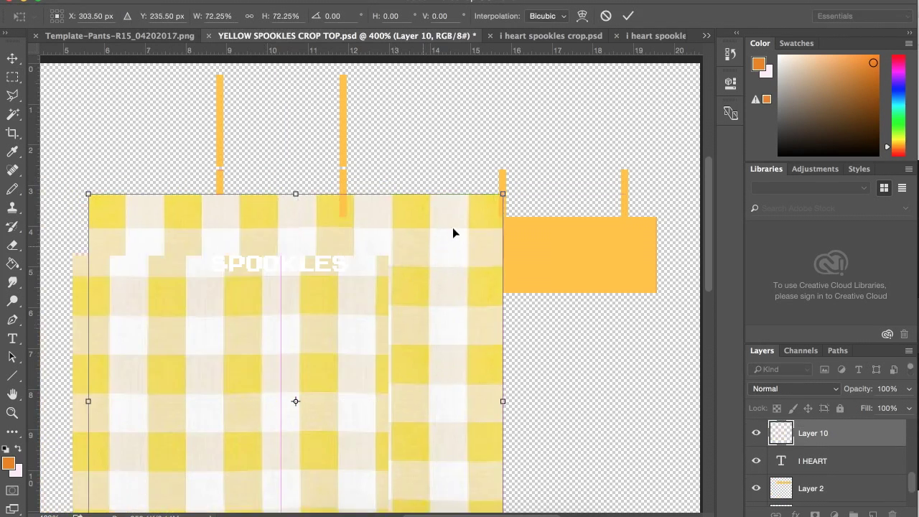
{"action": "left_click_drag", "start_coordinate": [503, 194], "coordinate": [210, 405]}
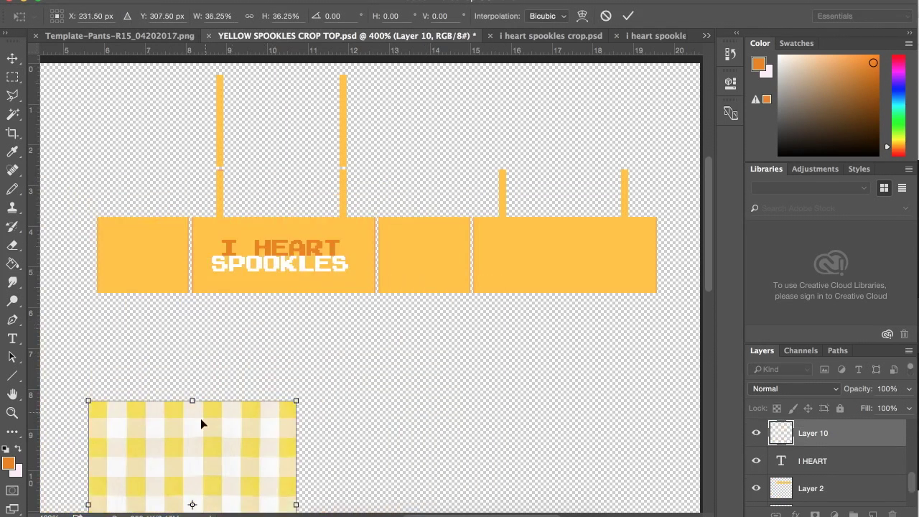
{"action": "left_click_drag", "start_coordinate": [381, 211], "coordinate": [300, 267]}
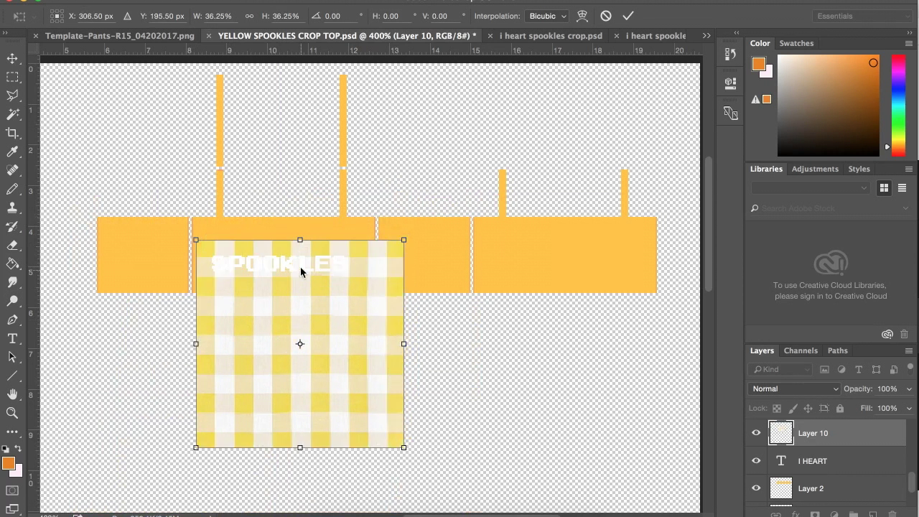
- Align the gingham's upper-left corner with the front panel's and scale the image to 13.25%, matching the panel's height
{"action": "key", "text": "Left"}
{"action": "key", "text": "Left"}
{"action": "key", "text": "Up"}
{"action": "key", "text": "Up"}
{"action": "key", "text": "Up"}
{"action": "key", "text": "Up"}
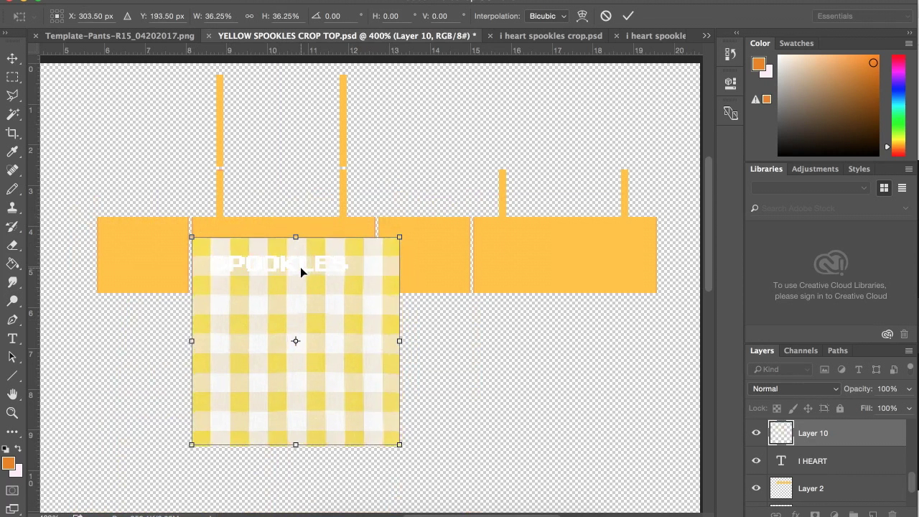
{"action": "key", "text": "Up"}
{"action": "key", "text": "Up"}
{"action": "key", "text": "Up"}
{"action": "key", "text": "Up"}
{"action": "key", "text": "Up"}
{"action": "key", "text": "Up"}
{"action": "key", "text": "Up"}
{"action": "key", "text": "Up"}
{"action": "key", "text": "Up"}
{"action": "key", "text": "Up"}
{"action": "key", "text": "Up"}
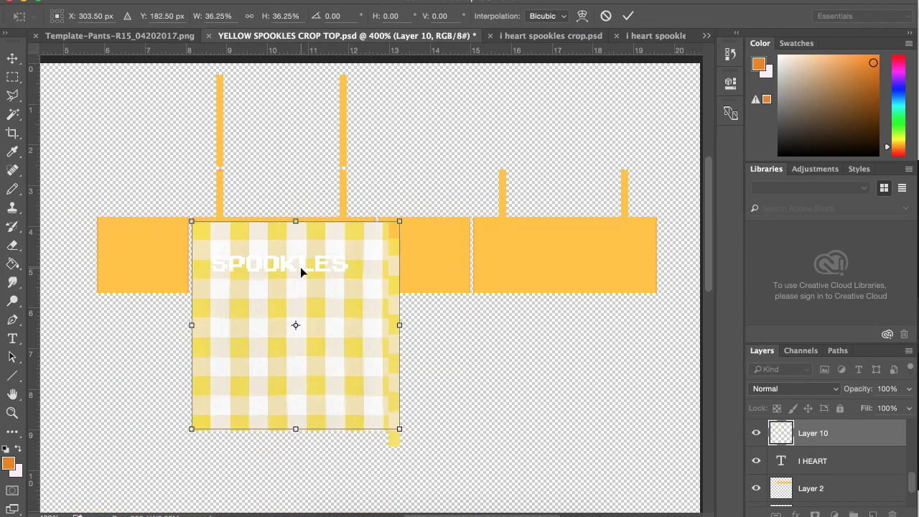
{"action": "key", "text": "Up"}
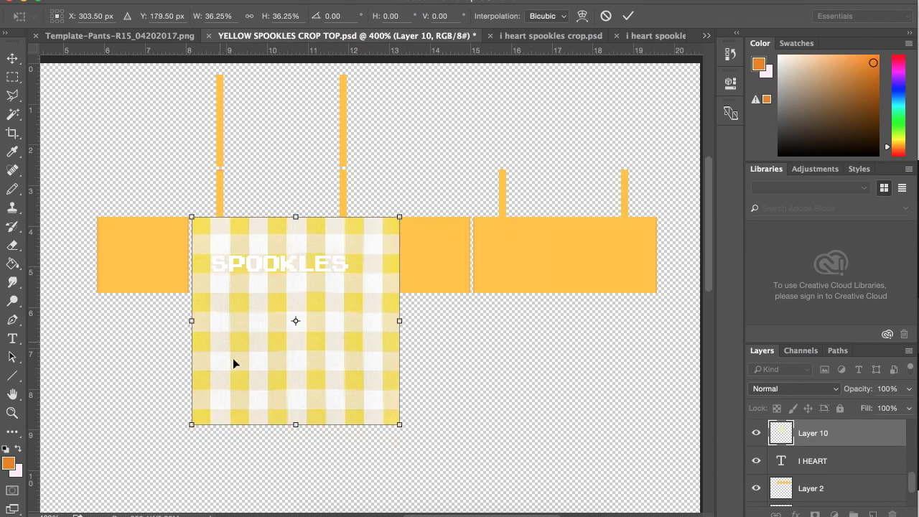
{"action": "left_click_drag", "start_coordinate": [393, 421], "coordinate": [265, 291]}
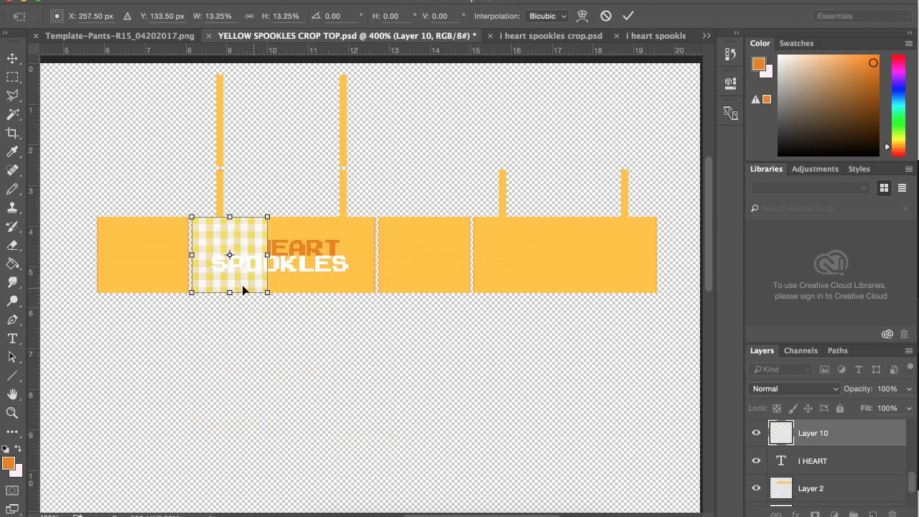
{"action": "key", "text": "Return"}
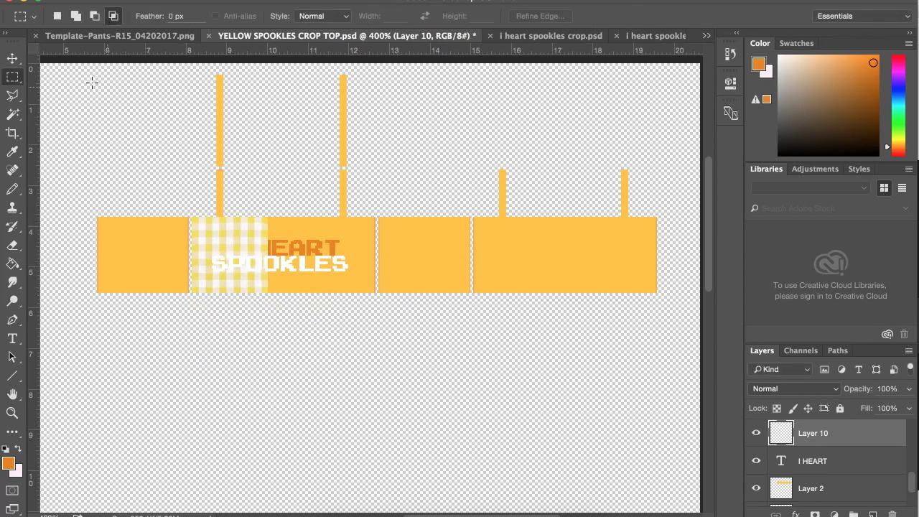
{"action": "left_click", "coordinate": [16, 62]}
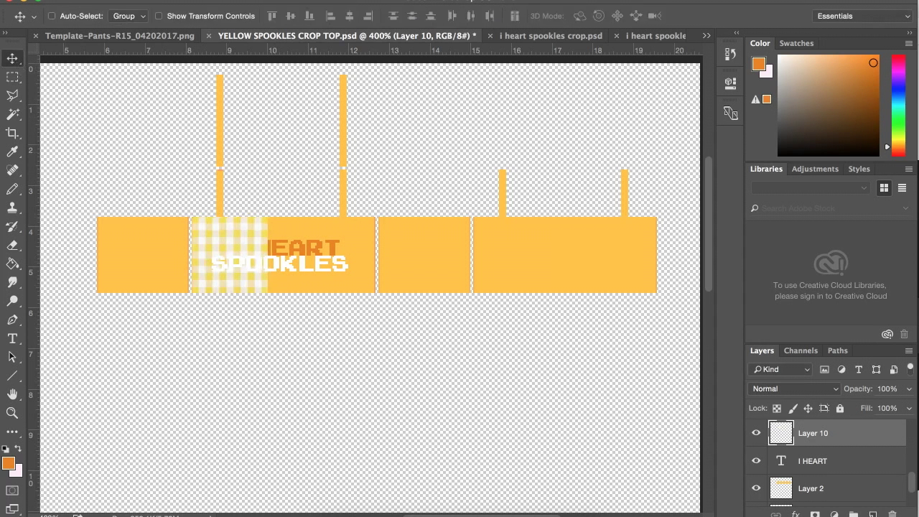
{"action": "left_click", "coordinate": [164, 1]}
{"action": "left_click", "coordinate": [166, 109]}
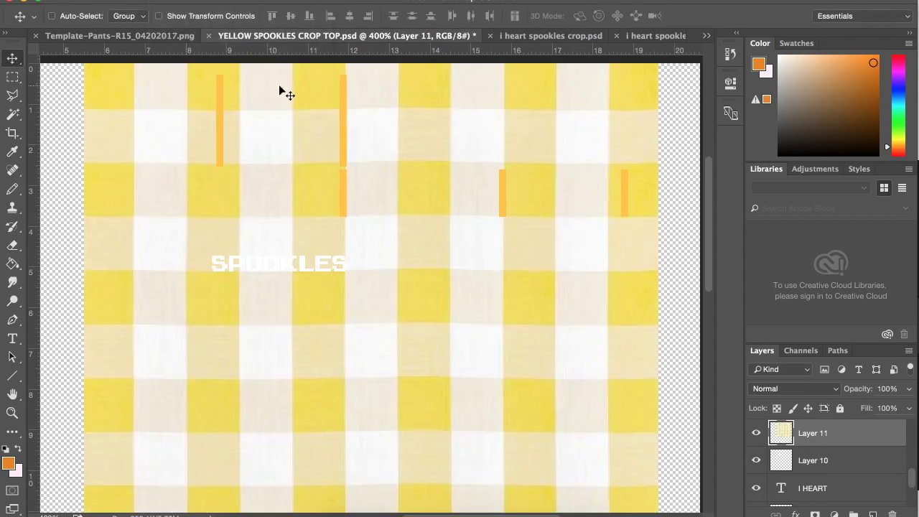
{"action": "key", "text": "super+z"}
- Select the area around the scaled gingham swatch with a rectangular marquee and copy the swatch
{"action": "left_click", "coordinate": [12, 78]}
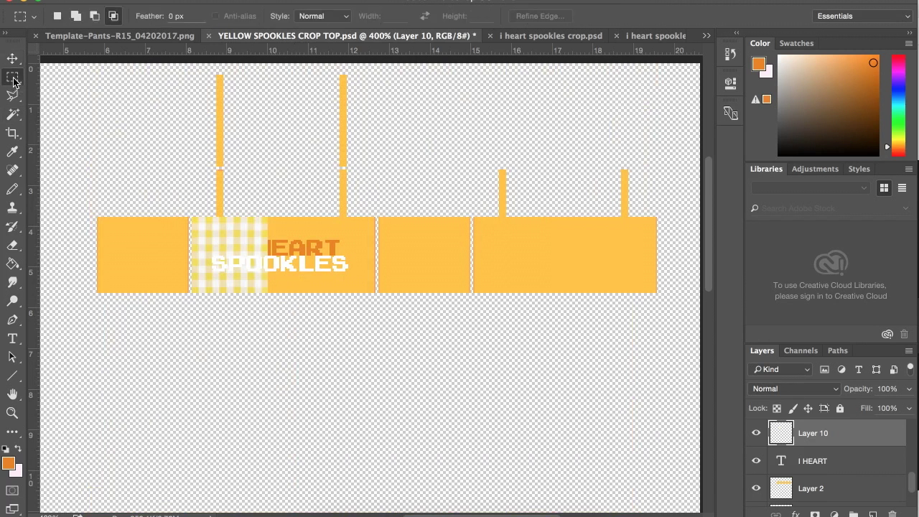
{"action": "left_click_drag", "start_coordinate": [214, 220], "coordinate": [240, 235]}
{"action": "left_click_drag", "start_coordinate": [296, 314], "coordinate": [180, 199]}
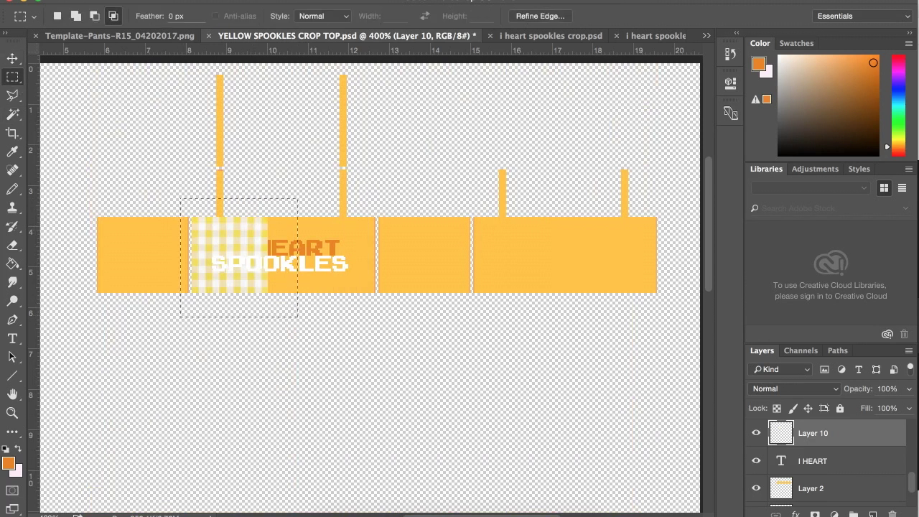
{"action": "left_click", "coordinate": [154, 0]}
{"action": "left_click", "coordinate": [169, 82]}
- Paste the copied swatch and place it directly beside the first so the checks continue across the front panel
{"action": "left_click", "coordinate": [155, 0]}
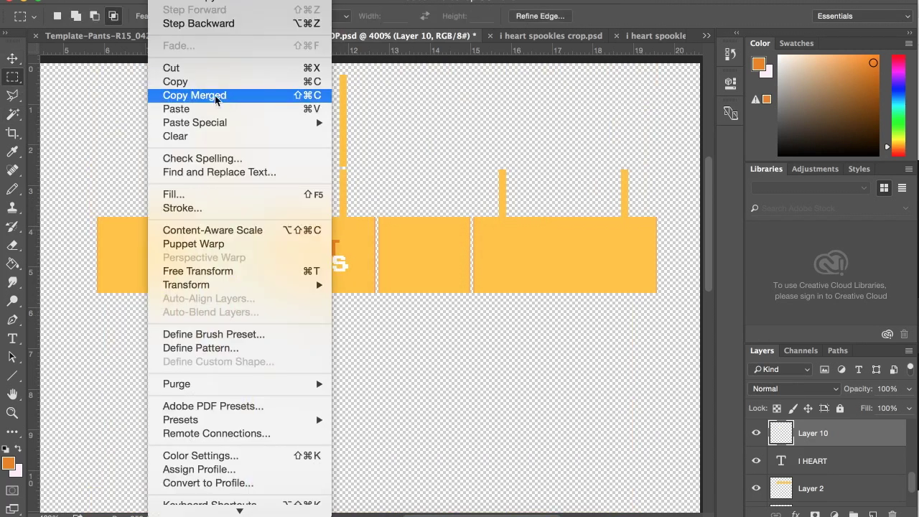
{"action": "left_click", "coordinate": [215, 109]}
{"action": "key", "text": "v"}
{"action": "left_click_drag", "start_coordinate": [249, 263], "coordinate": [310, 260]}
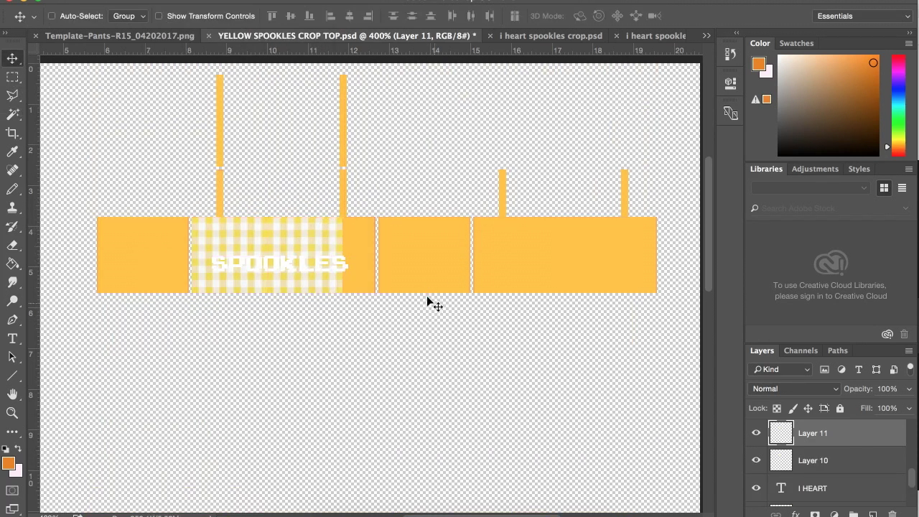
{"action": "key", "text": "Left"}
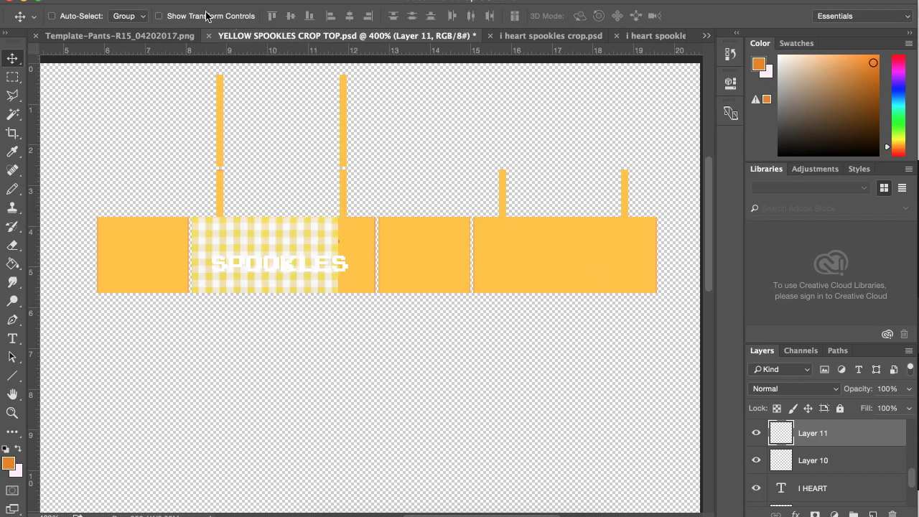
- Paste and line up more gingham swatches until they cover all the crop top's torso panels
{"action": "left_click", "coordinate": [155, 1]}
{"action": "left_click", "coordinate": [179, 109]}
{"action": "left_click_drag", "start_coordinate": [373, 273], "coordinate": [410, 274]}
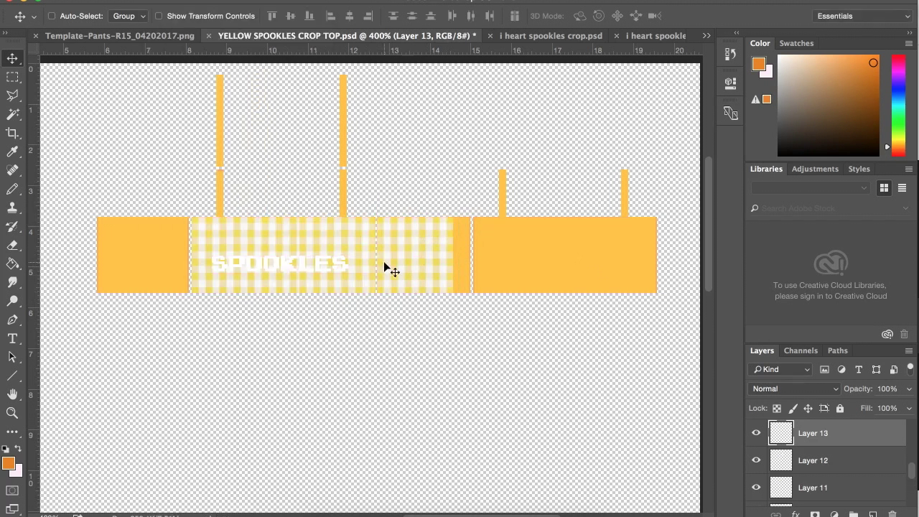
{"action": "left_click", "coordinate": [146, 1]}
{"action": "left_click", "coordinate": [180, 107]}
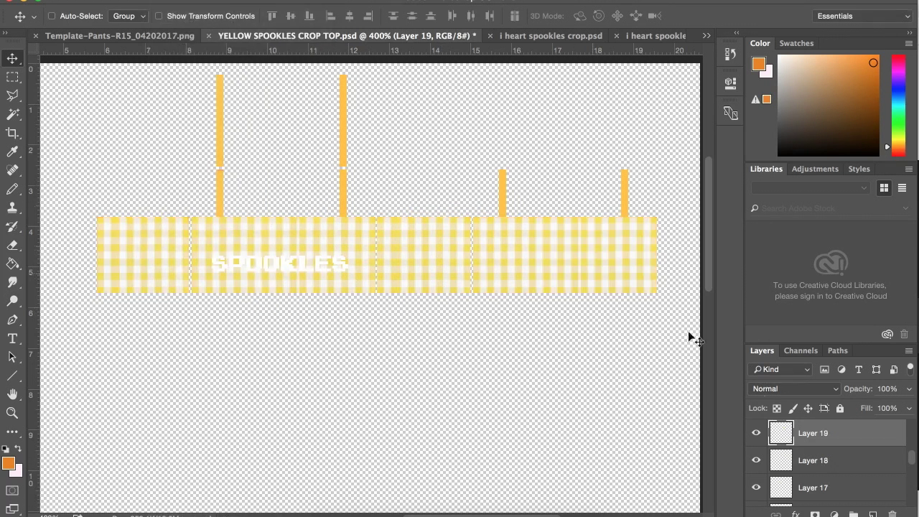
- Move the I HEART text layer above the gingham layers in the layer stack
{"action": "scroll", "coordinate": [831, 470], "scroll_direction": "down", "scroll_amount": 10}
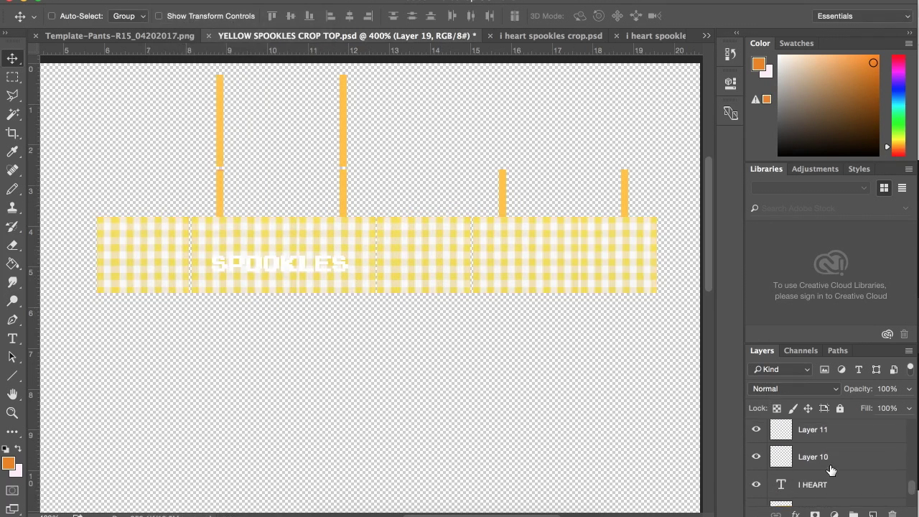
{"action": "scroll", "coordinate": [831, 469], "scroll_direction": "down", "scroll_amount": 2}
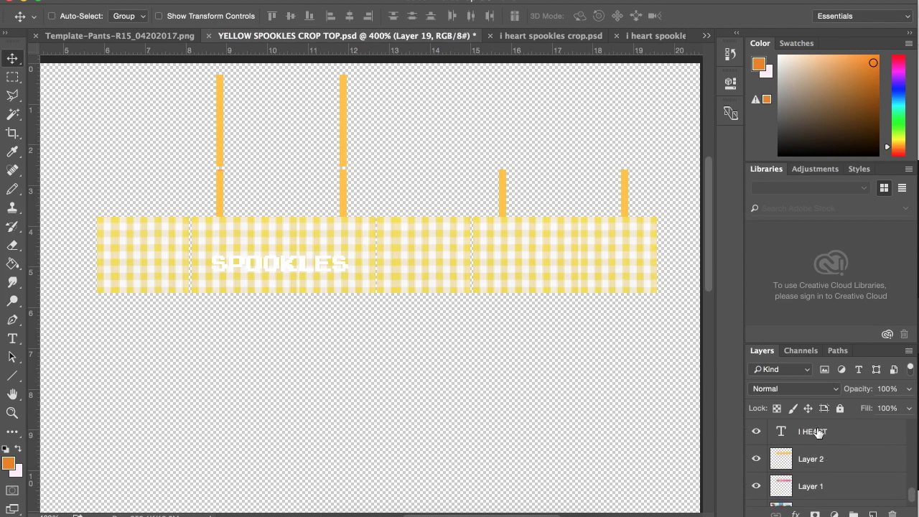
{"action": "scroll", "coordinate": [818, 431], "scroll_direction": "up", "scroll_amount": 1}
{"action": "left_click_drag", "start_coordinate": [817, 471], "coordinate": [802, 428]}
{"action": "scroll", "coordinate": [808, 445], "scroll_direction": "down", "scroll_amount": 3}
{"action": "scroll", "coordinate": [810, 451], "scroll_direction": "down", "scroll_amount": 2}
{"action": "scroll", "coordinate": [810, 450], "scroll_direction": "down", "scroll_amount": 2}
{"action": "scroll", "coordinate": [810, 450], "scroll_direction": "up", "scroll_amount": 6}
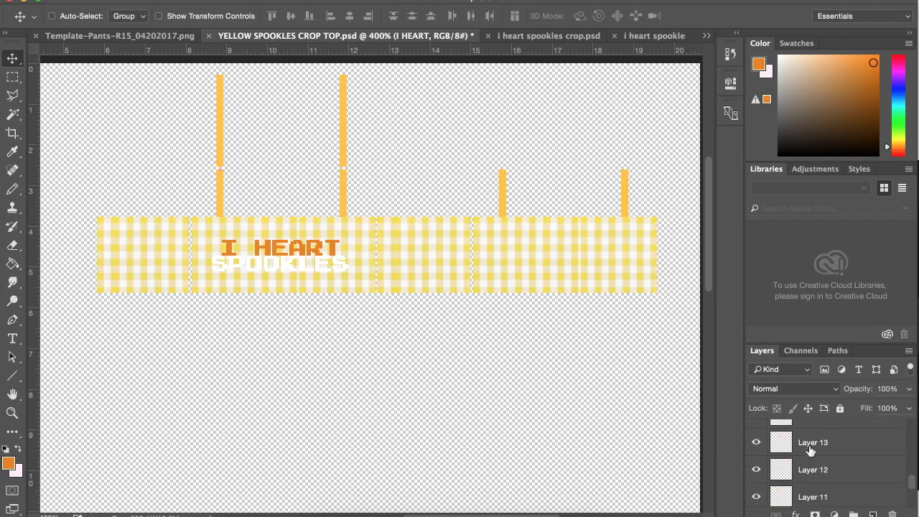
- Move the SPOOKLES text layer up the stack to directly below the I HEART layer
{"action": "scroll", "coordinate": [810, 451], "scroll_direction": "up", "scroll_amount": 2}
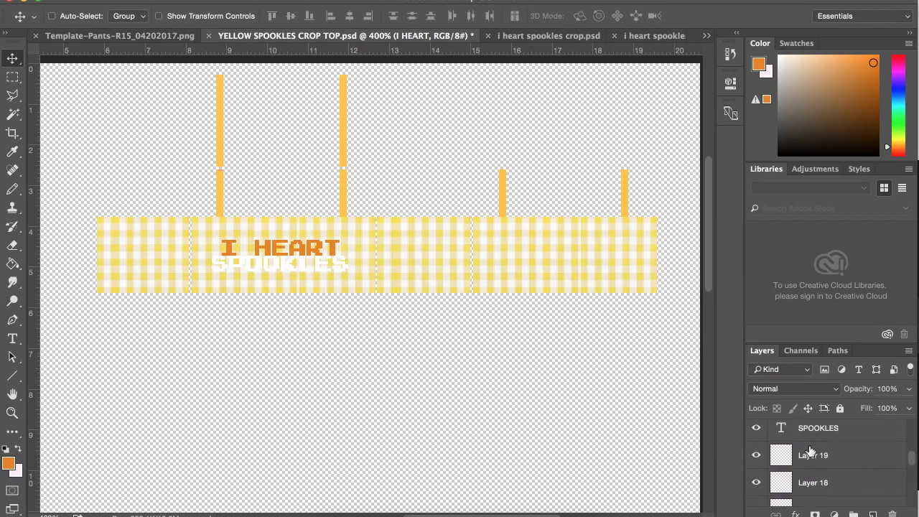
{"action": "mouse_move", "coordinate": [810, 456]}
{"action": "left_mouse_down"}
{"action": "mouse_move", "coordinate": [810, 408]}
{"action": "mouse_move", "coordinate": [813, 443]}
{"action": "left_mouse_up"}
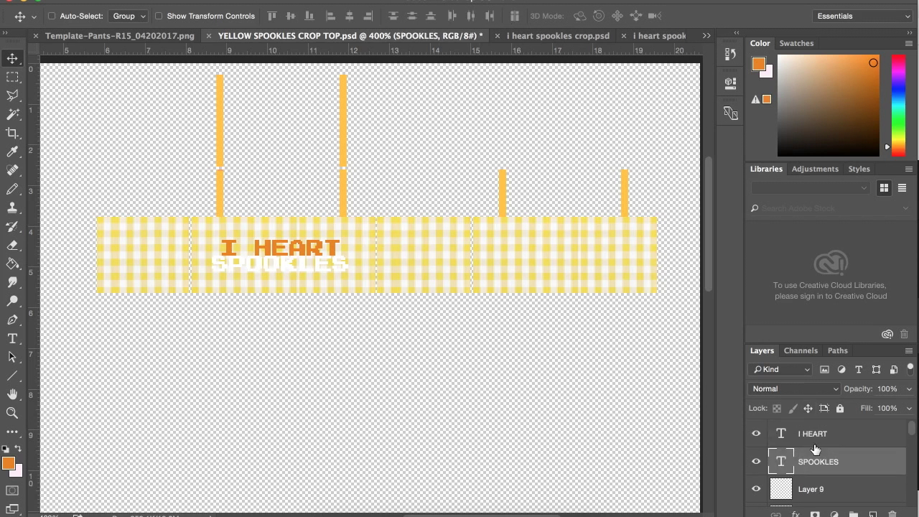
{"action": "scroll", "coordinate": [821, 460], "scroll_direction": "down", "scroll_amount": 2}
{"action": "scroll", "coordinate": [793, 456], "scroll_direction": "up", "scroll_amount": 2}
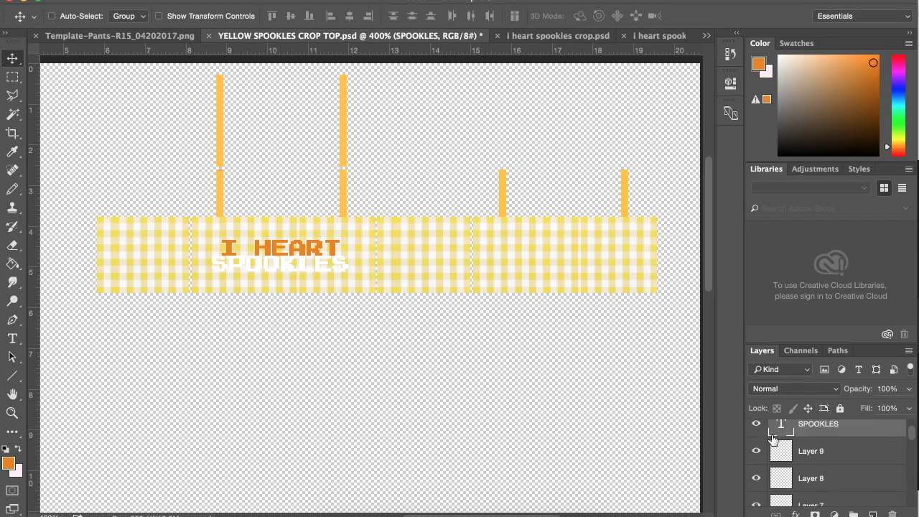
- Recolour the SPOOKLES text from the shirt front to a light pink
{"action": "left_click", "coordinate": [7, 343]}
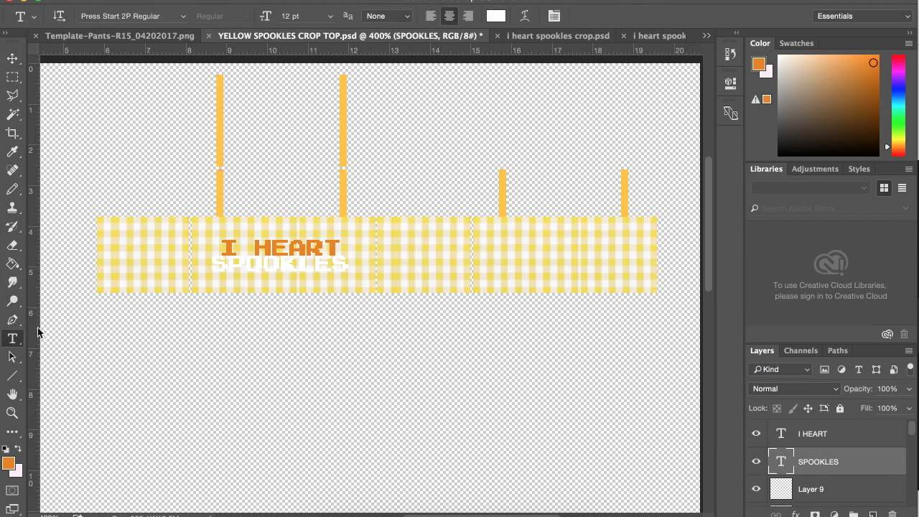
{"action": "left_click_drag", "start_coordinate": [342, 263], "coordinate": [120, 263]}
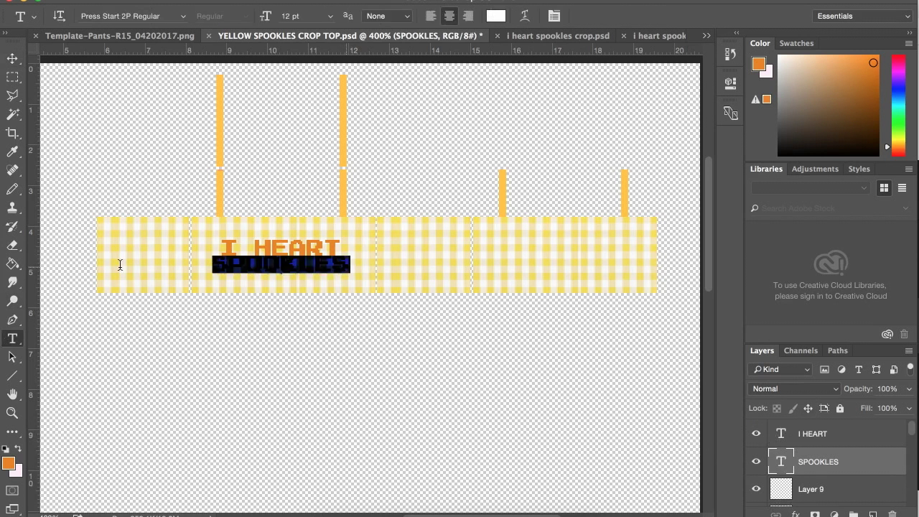
{"action": "left_click", "coordinate": [898, 69]}
{"action": "left_click_drag", "start_coordinate": [859, 71], "coordinate": [829, 67]}
{"action": "left_click", "coordinate": [896, 70]}
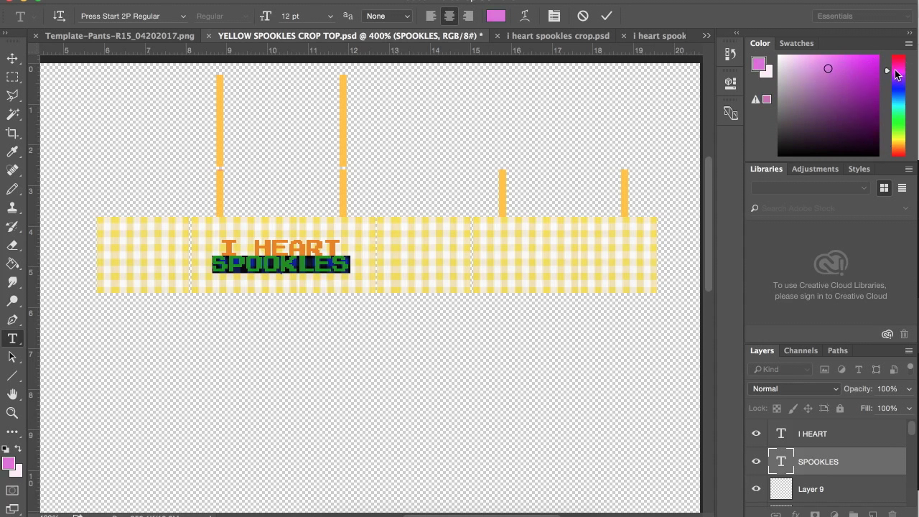
{"action": "left_click_drag", "start_coordinate": [825, 67], "coordinate": [814, 59]}
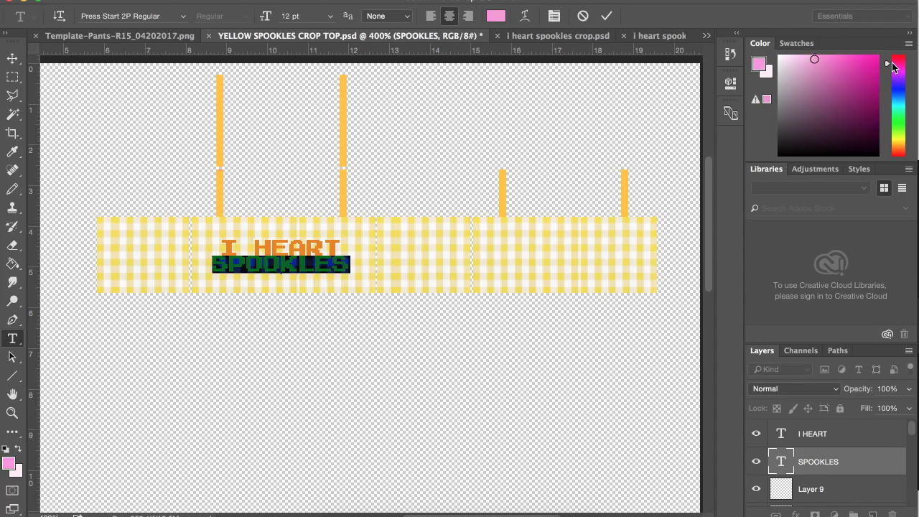
{"action": "left_click", "coordinate": [811, 65]}
{"action": "left_click", "coordinate": [12, 77]}
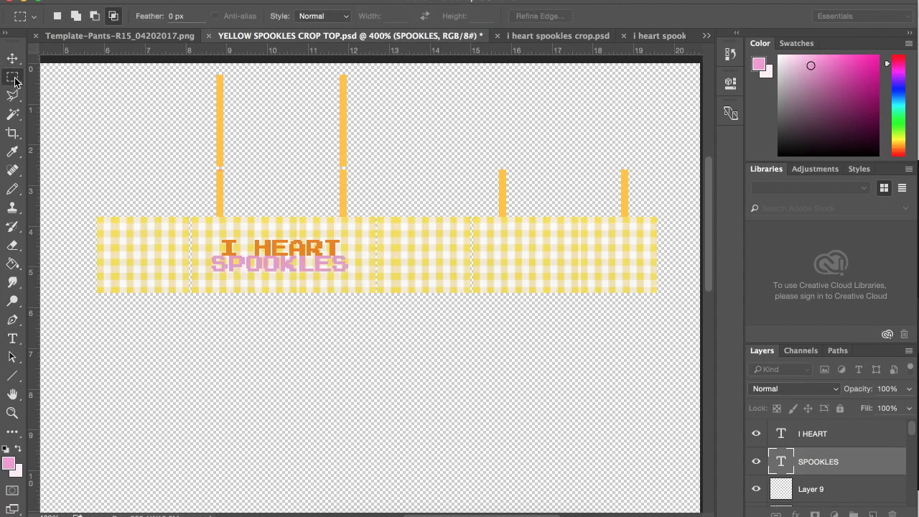
- Sample a yellow check of the gingham with the Eyedropper as the foreground colour
{"action": "key", "text": "super+minus"}
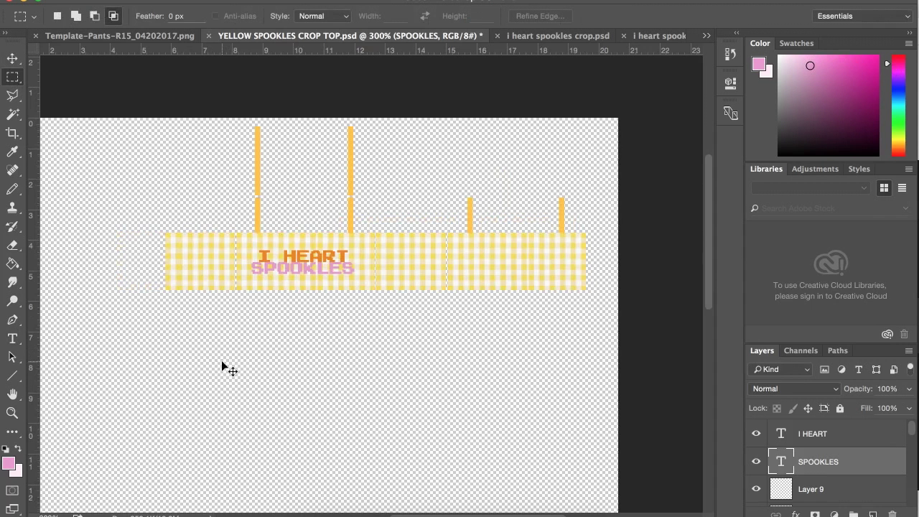
{"action": "key", "text": "super+minus"}
{"action": "key", "text": "super+plus"}
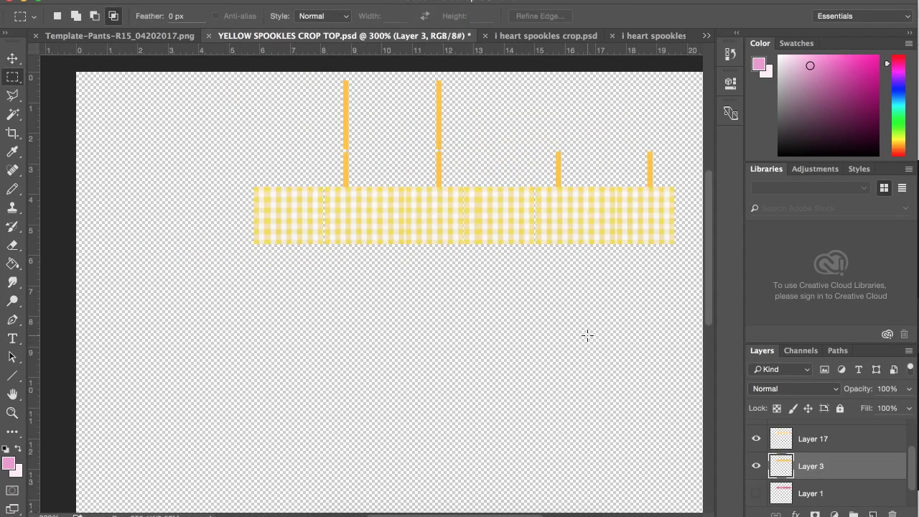
{"action": "key", "text": "super+plus"}
{"action": "scroll", "coordinate": [587, 336], "scroll_direction": "right", "scroll_amount": 3}
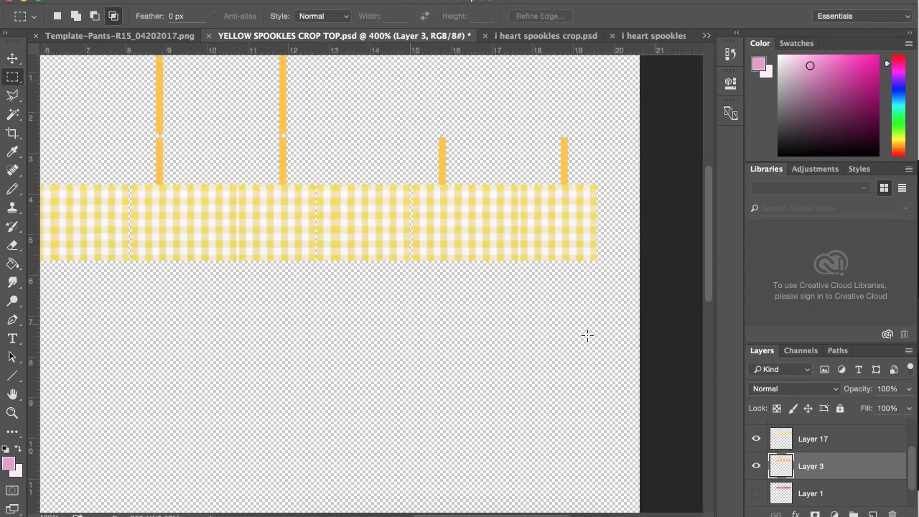
{"action": "scroll", "coordinate": [588, 336], "scroll_direction": "up", "scroll_amount": 2}
{"action": "scroll", "coordinate": [587, 335], "scroll_direction": "up", "scroll_amount": 2}
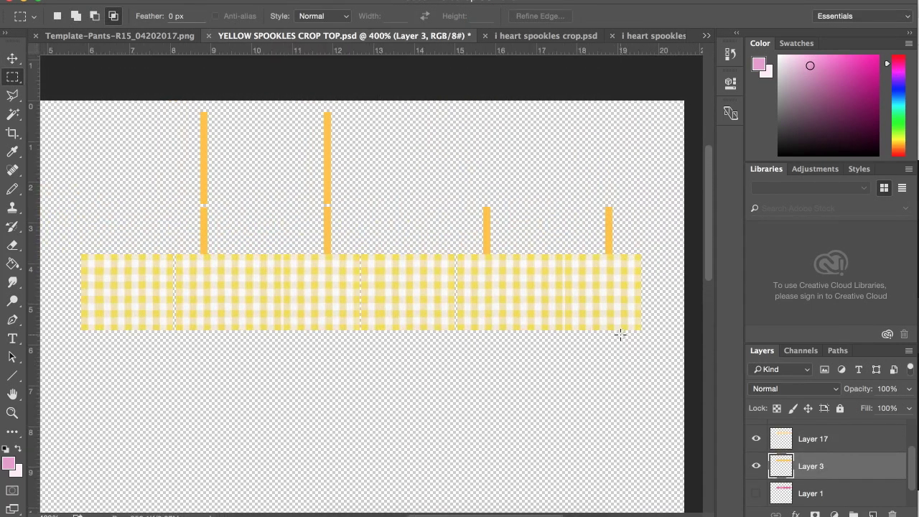
{"action": "left_click", "coordinate": [13, 152]}
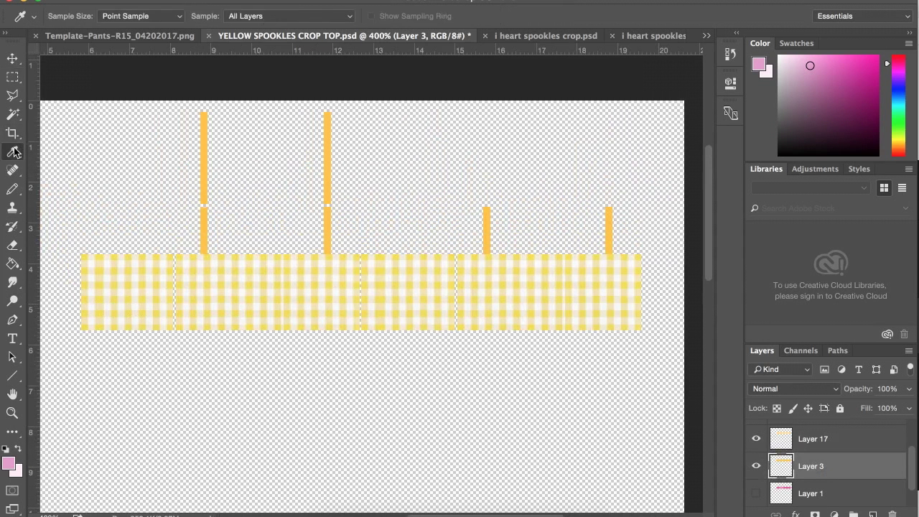
{"action": "left_click", "coordinate": [223, 270]}
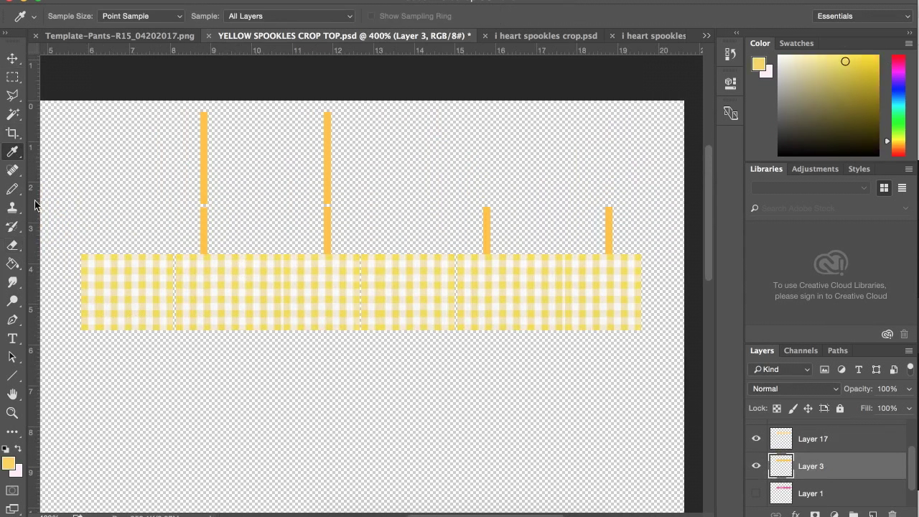
{"action": "left_click", "coordinate": [13, 115]}
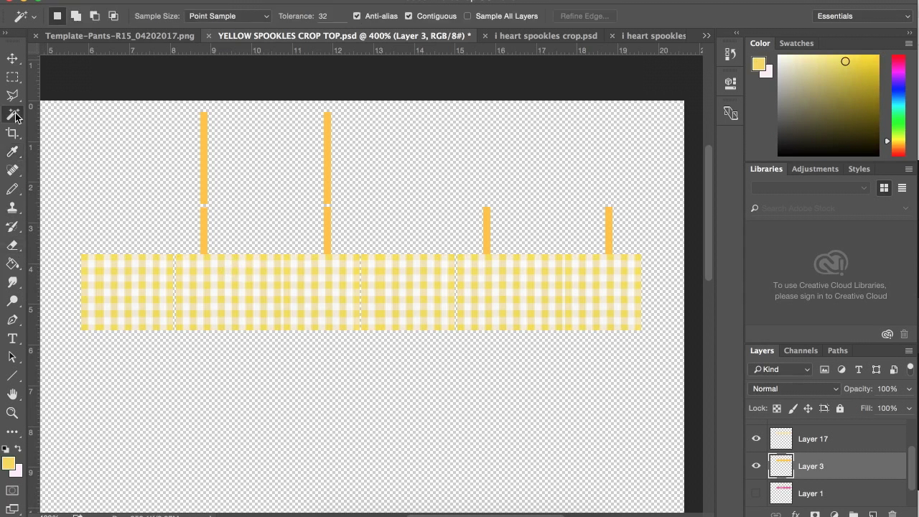
{"action": "left_click", "coordinate": [203, 182]}
{"action": "left_click", "coordinate": [208, 232], "text": "shift"}
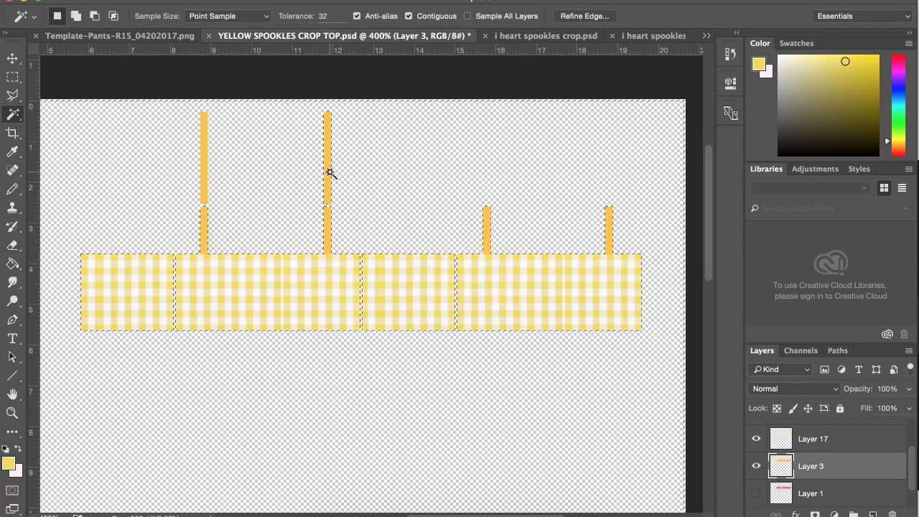
{"action": "left_click", "coordinate": [13, 189]}
{"action": "left_click_drag", "start_coordinate": [185, 118], "coordinate": [188, 245]}
{"action": "left_click", "coordinate": [162, 0]}
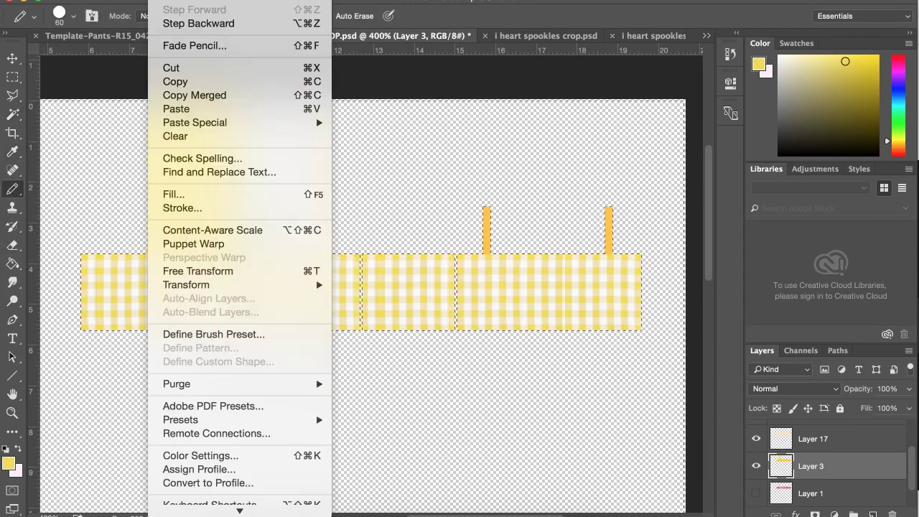
{"action": "left_click", "coordinate": [186, 1]}
{"action": "key", "text": "m"}
{"action": "key", "text": "w"}
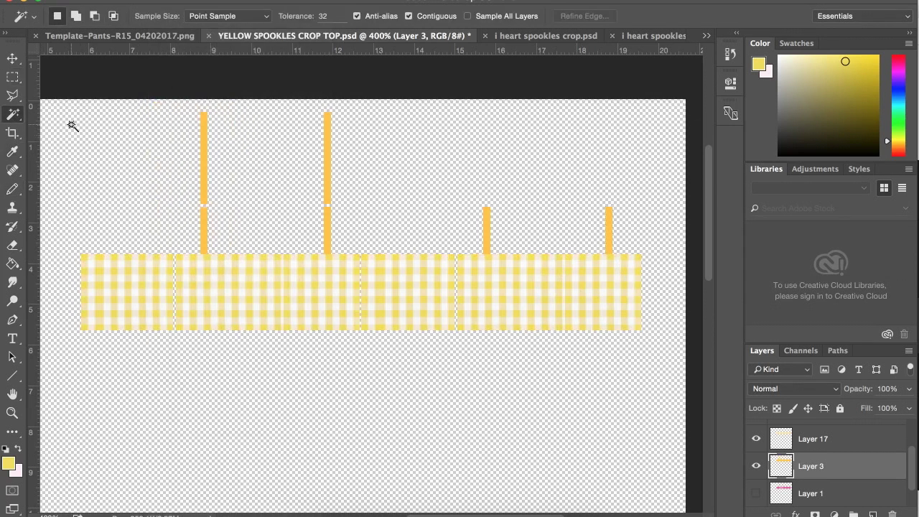
- Select the orange shoulder straps on Layer 3 with the Magic Wand and paint all of them in the sampled gingham yellow
{"action": "left_click", "coordinate": [205, 247]}
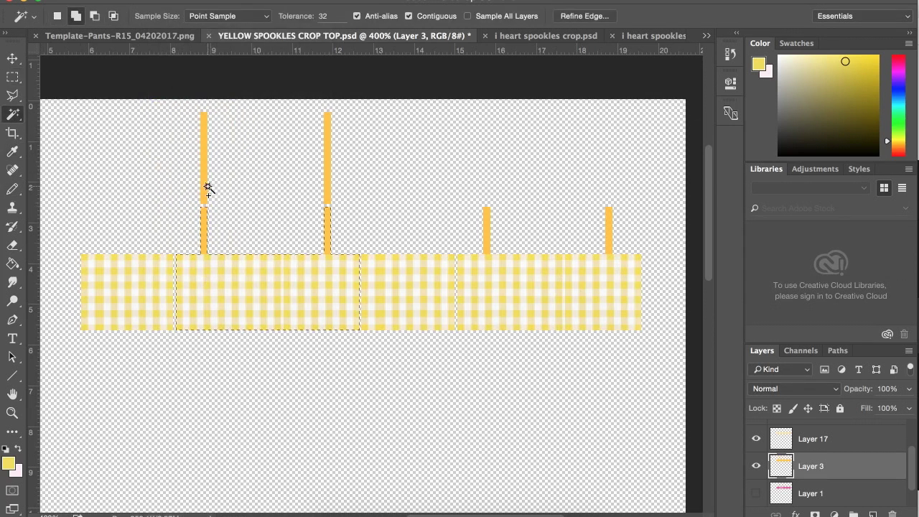
{"action": "left_click", "coordinate": [206, 188], "text": "shift"}
{"action": "left_click", "coordinate": [328, 191], "text": "shift"}
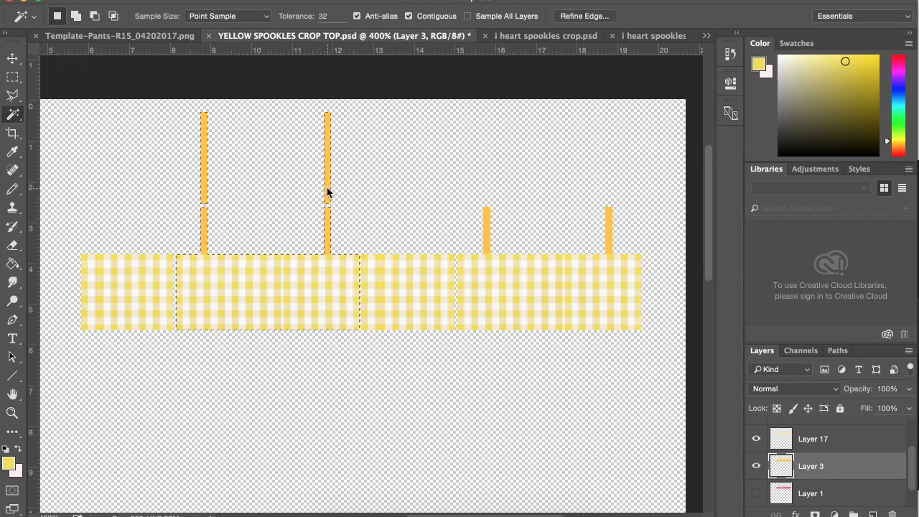
{"action": "key", "text": "b"}
{"action": "left_click", "coordinate": [489, 230]}
{"action": "left_click", "coordinate": [609, 230]}
{"action": "left_click", "coordinate": [205, 164]}
{"action": "left_click_drag", "start_coordinate": [328, 230], "coordinate": [319, 129]}
{"action": "mouse_move", "coordinate": [172, 160]}
{"action": "left_mouse_down"}
{"action": "mouse_move", "coordinate": [189, 82]}
{"action": "mouse_move", "coordinate": [222, 283]}
{"action": "left_mouse_up"}
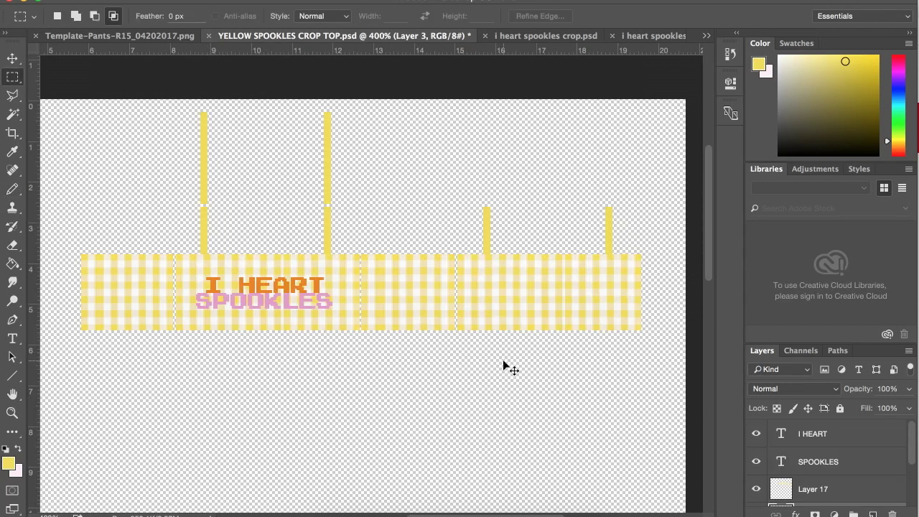
{"action": "key", "text": "ctrl+minus"}
{"action": "key", "text": "ctrl+minus"}
{"action": "key", "text": "ctrl+plus"}
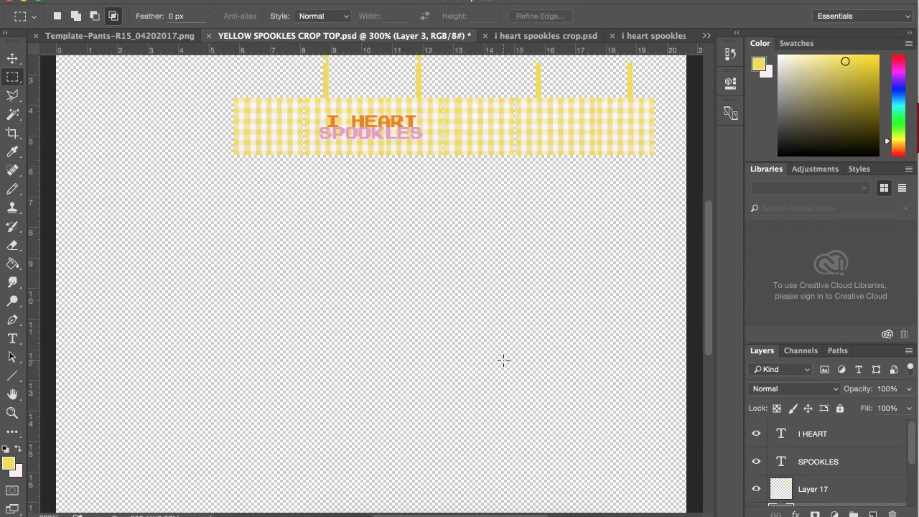
{"action": "scroll", "coordinate": [503, 359], "scroll_direction": "up", "scroll_amount": 3}
{"action": "key", "text": "ctrl+plus"}
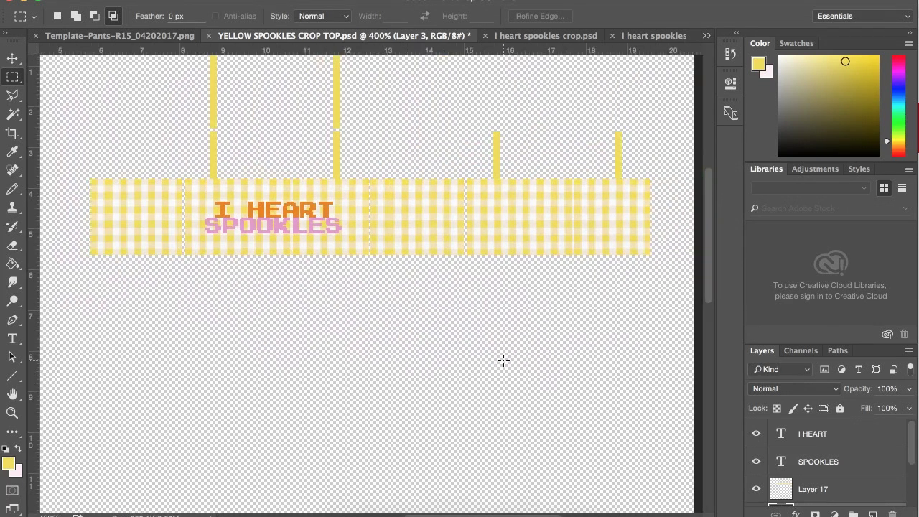
{"action": "scroll", "coordinate": [502, 360], "scroll_direction": "up", "scroll_amount": 3}
{"action": "scroll", "coordinate": [503, 360], "scroll_direction": "left", "scroll_amount": 1}
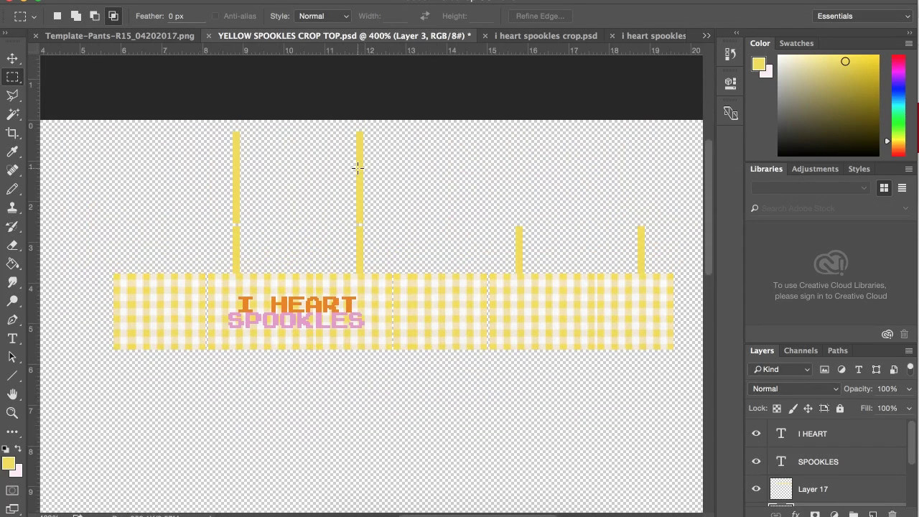
- Save a PNG copy of the crop top in the merch folder, adding 2 to the file name, with Smallest / Slow compression and no interlacing
{"action": "left_click", "coordinate": [135, 2]}
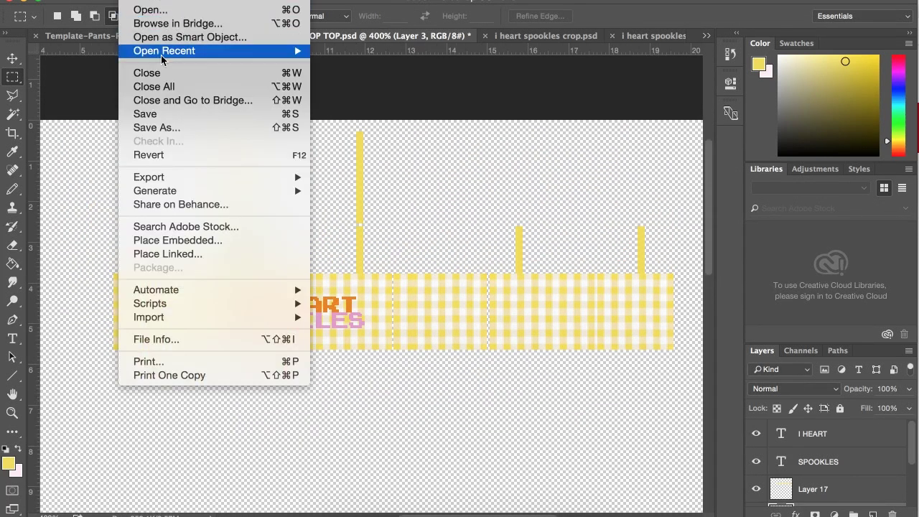
{"action": "left_click", "coordinate": [154, 127]}
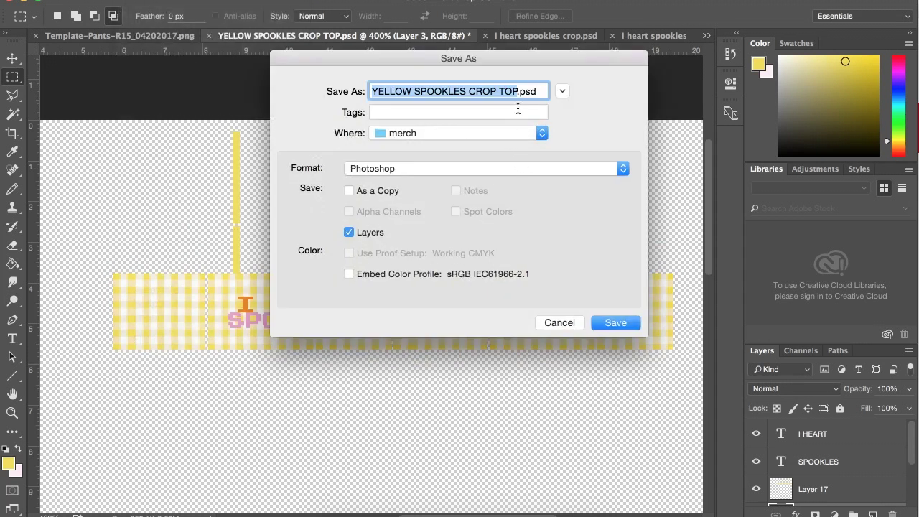
{"action": "left_click", "coordinate": [520, 168]}
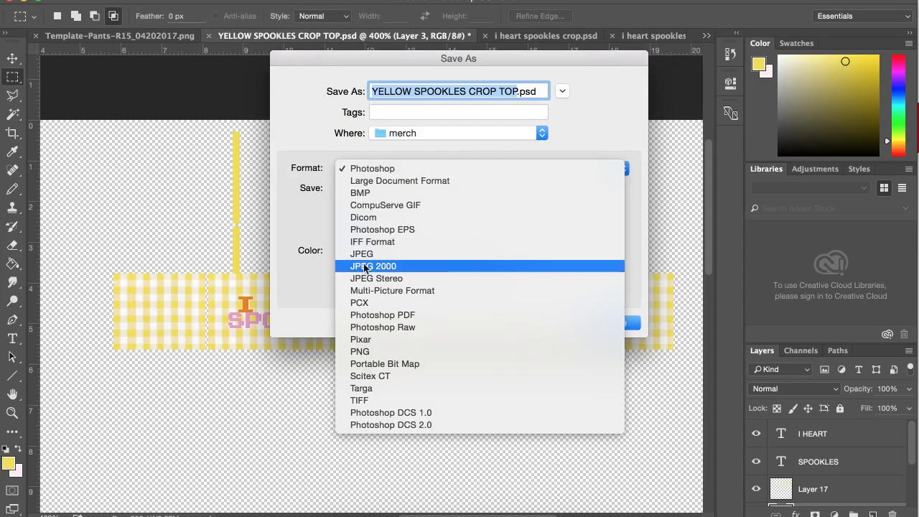
{"action": "left_click", "coordinate": [360, 351]}
{"action": "left_click", "coordinate": [518, 91]}
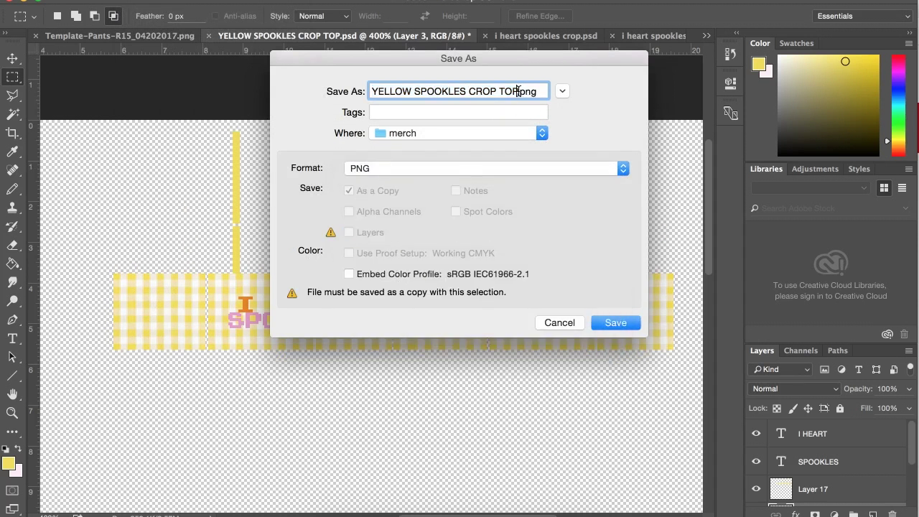
{"action": "type", "text": "2"}
{"action": "left_click", "coordinate": [631, 322]}
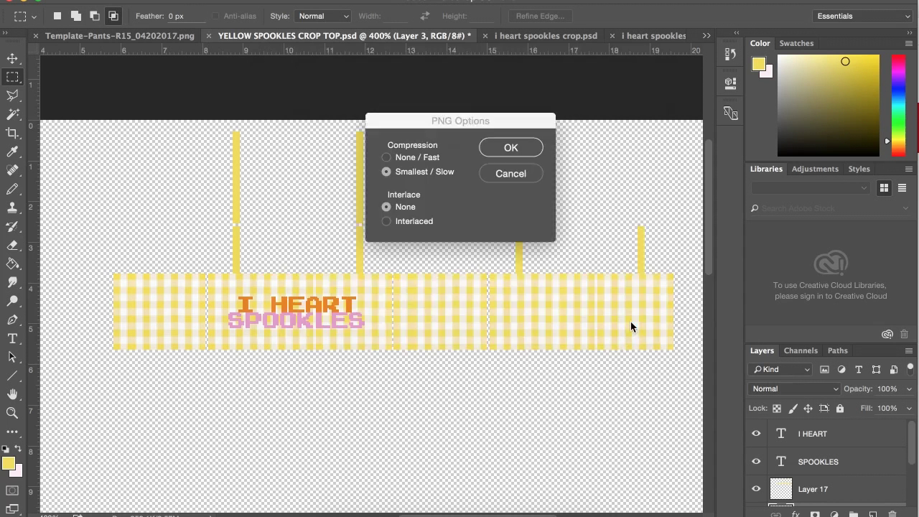
{"action": "left_click", "coordinate": [506, 146]}
- Delete Layer 3, which holds the shoulder straps
{"action": "key", "text": "super+minus"}
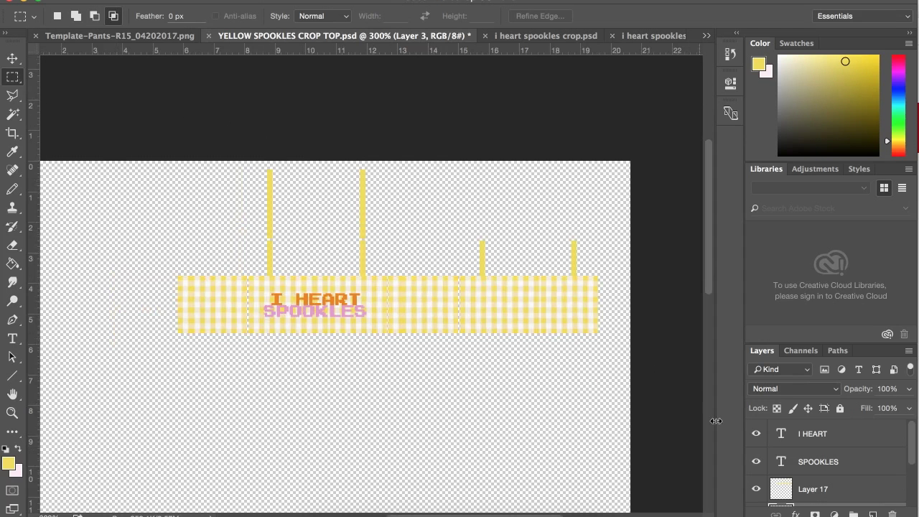
{"action": "scroll", "coordinate": [831, 483], "scroll_direction": "down", "scroll_amount": 2}
{"action": "key", "text": "BackSpace"}
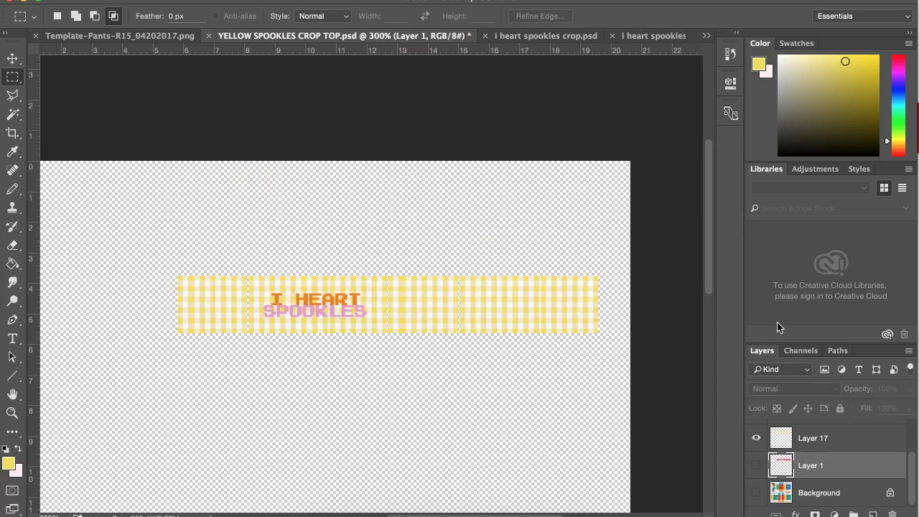
- Show the Background shirt template layer and make the gingham layer, Layer 17, active
{"action": "left_click", "coordinate": [756, 493]}
{"action": "scroll", "coordinate": [535, 273], "scroll_direction": "down", "scroll_amount": 5}
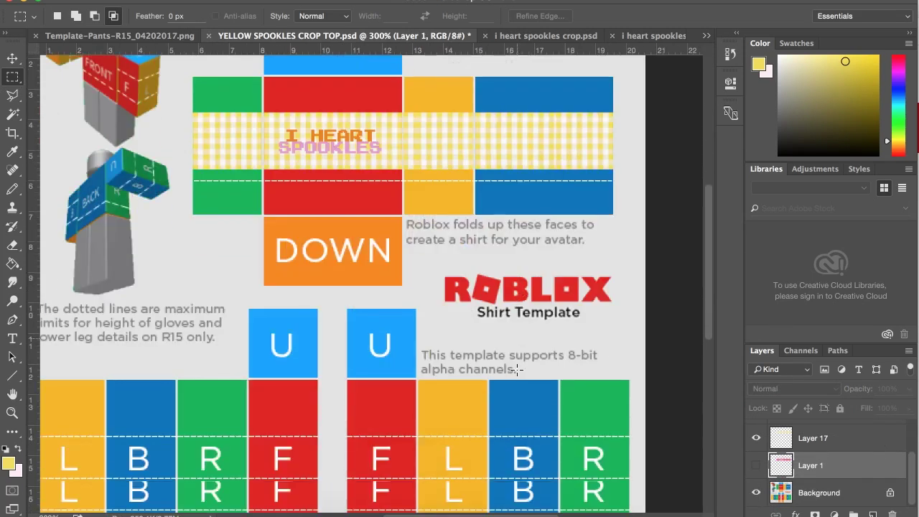
{"action": "scroll", "coordinate": [535, 274], "scroll_direction": "left", "scroll_amount": 3}
{"action": "scroll", "coordinate": [404, 285], "scroll_direction": "down", "scroll_amount": 1}
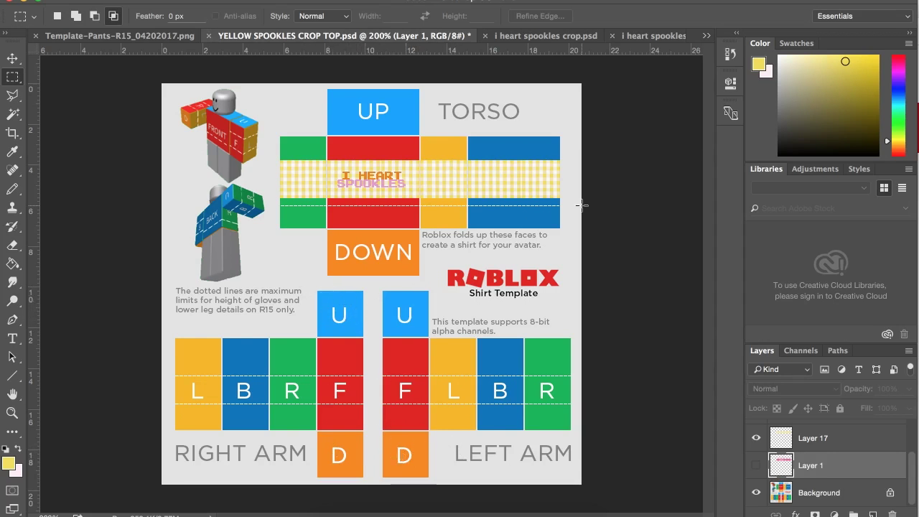
{"action": "key", "text": "alt+bracketright"}
{"action": "key", "text": "ctrl+plus"}
{"action": "scroll", "coordinate": [289, 318], "scroll_direction": "down", "scroll_amount": 2}
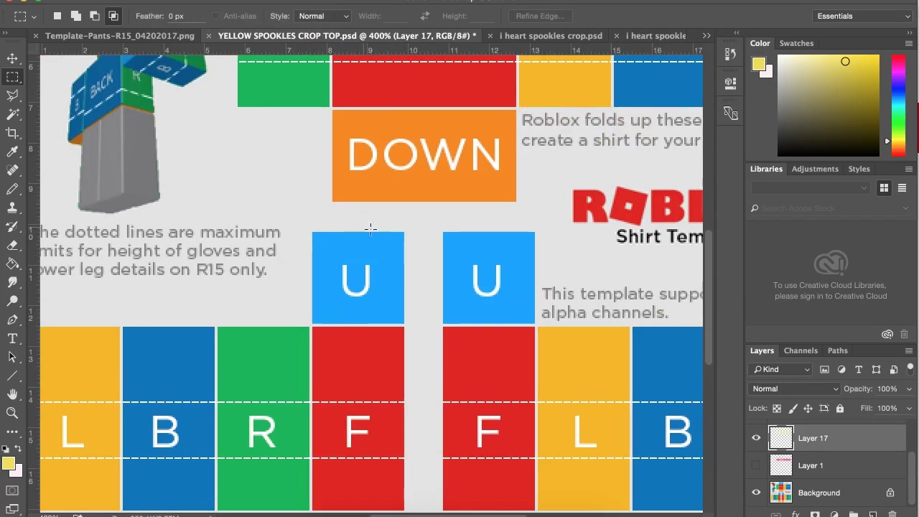
- Examine the sleeve pieces in i heart spookles crop 2.psd, check i heart spookles crop.psd and return to YELLOW SPOOKLES CROP TOP.psd
{"action": "left_click", "coordinate": [654, 36]}
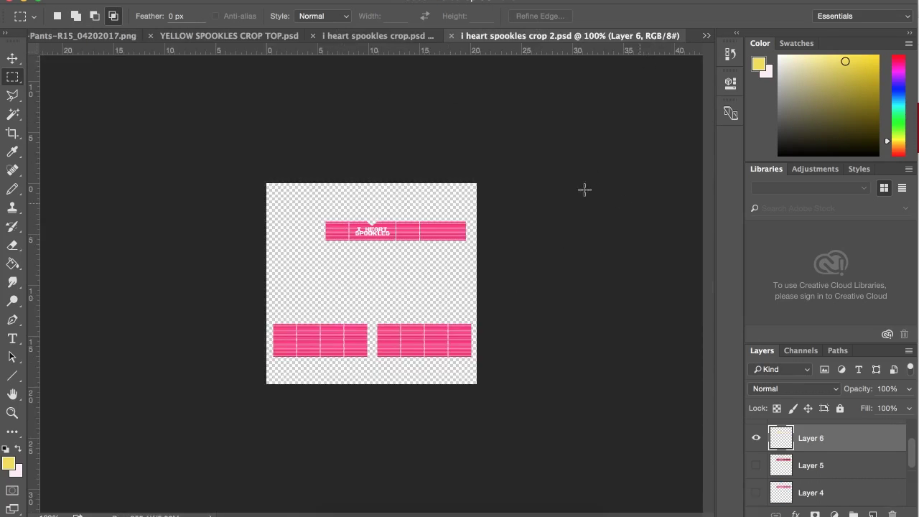
{"action": "scroll", "coordinate": [551, 320], "scroll_direction": "up", "scroll_amount": 2}
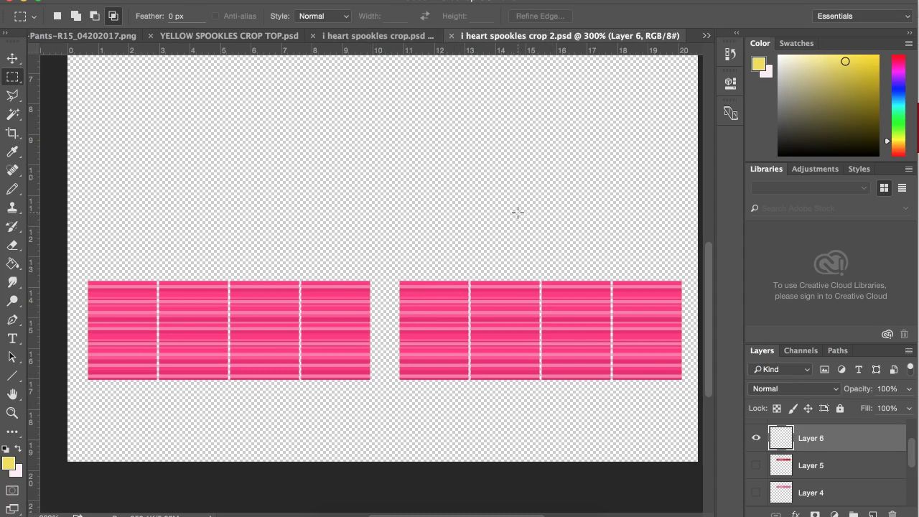
{"action": "left_click", "coordinate": [372, 36]}
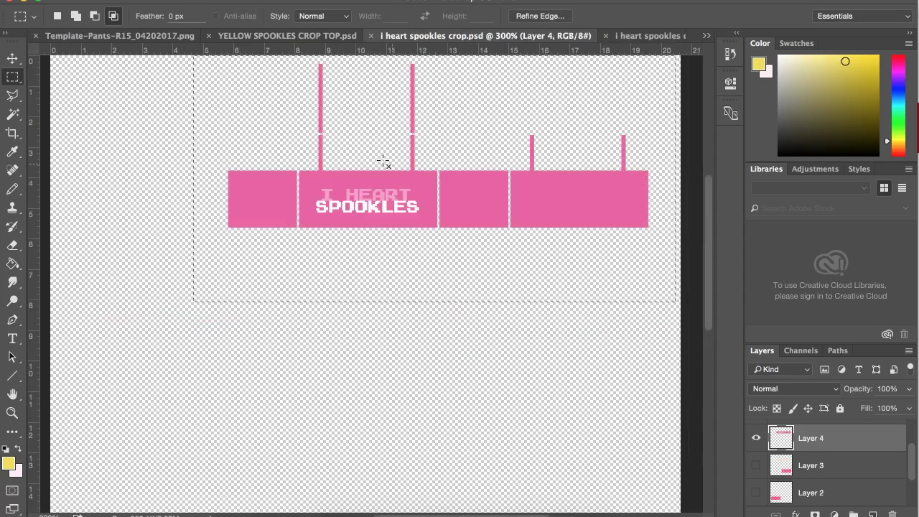
{"action": "left_click", "coordinate": [255, 34]}
{"action": "scroll", "coordinate": [257, 203], "scroll_direction": "up", "scroll_amount": 5}
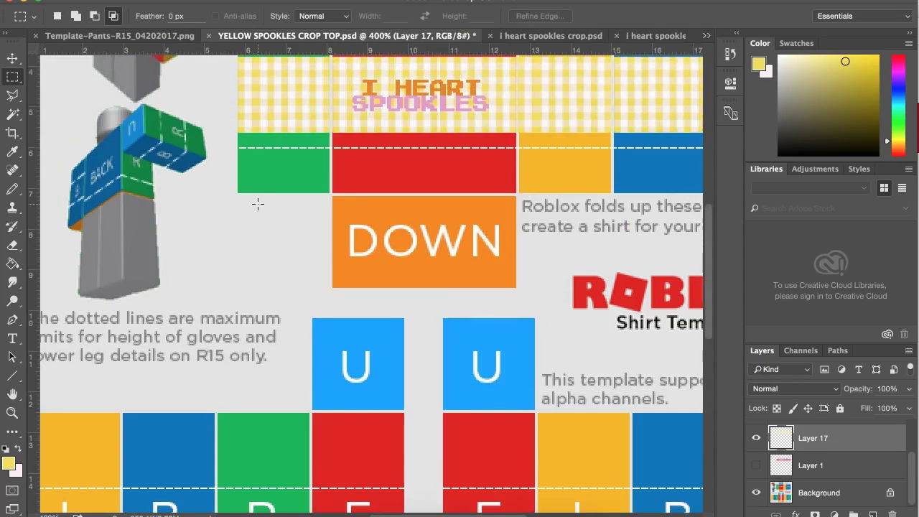
- Select and copy the gingham on the torso's R panel, and move it onto the right arm's L panel
{"action": "key", "text": "super+minus"}
{"action": "key", "text": "super+minus"}
{"action": "left_click_drag", "start_coordinate": [280, 135], "coordinate": [327, 228]}
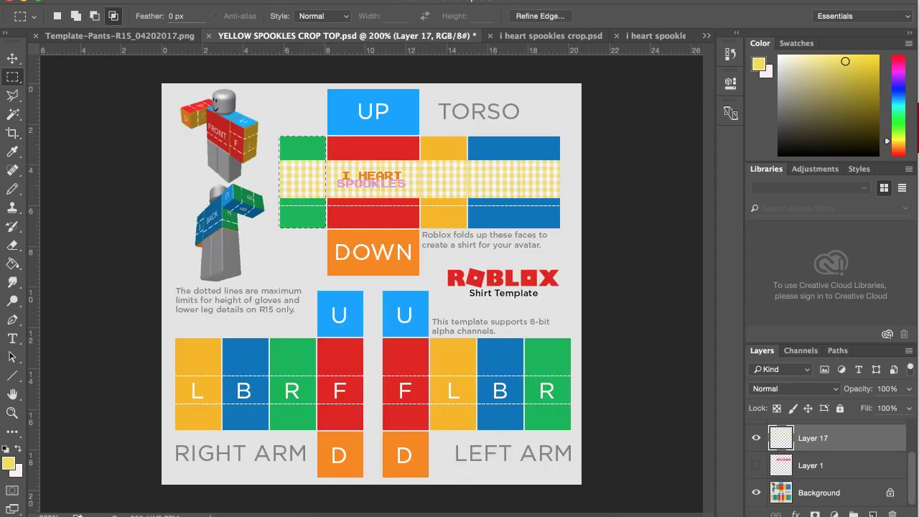
{"action": "left_click", "coordinate": [162, 2]}
{"action": "left_click", "coordinate": [226, 82]}
{"action": "left_click", "coordinate": [14, 61]}
{"action": "left_click_drag", "start_coordinate": [318, 178], "coordinate": [214, 372]}
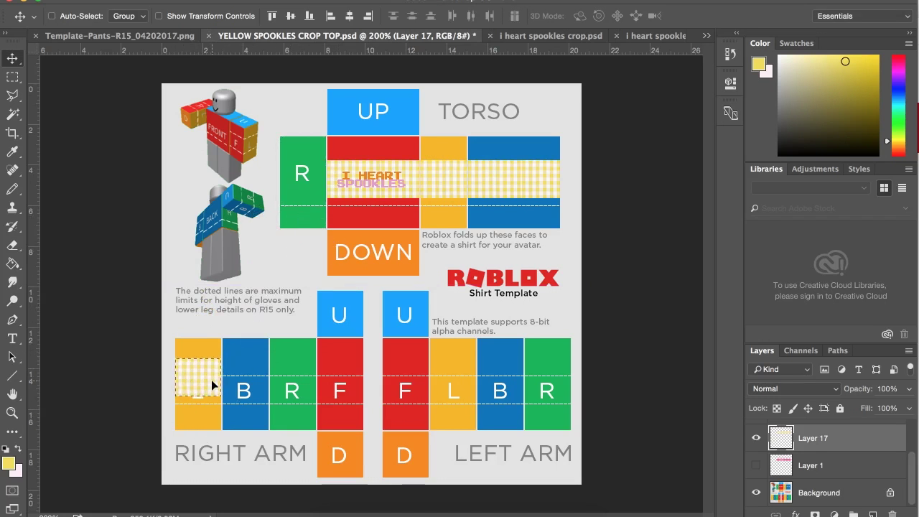
- Copy the gingham piece on the right arm's L panel and place a pasted duplicate on the torso's R panel
{"action": "left_click", "coordinate": [13, 76]}
{"action": "left_click", "coordinate": [274, 408]}
{"action": "left_click_drag", "start_coordinate": [165, 344], "coordinate": [243, 416]}
{"action": "left_click", "coordinate": [162, 0]}
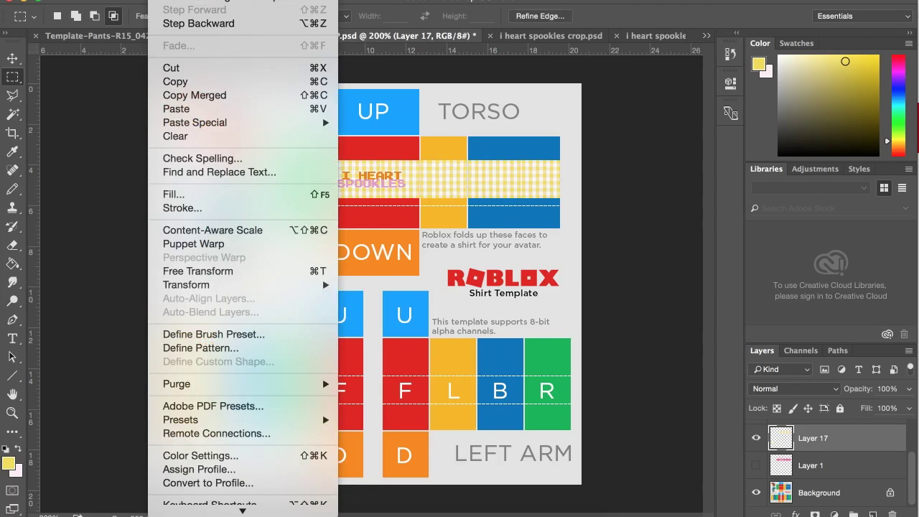
{"action": "left_click", "coordinate": [185, 84]}
{"action": "left_click", "coordinate": [162, 0]}
{"action": "left_click", "coordinate": [183, 113]}
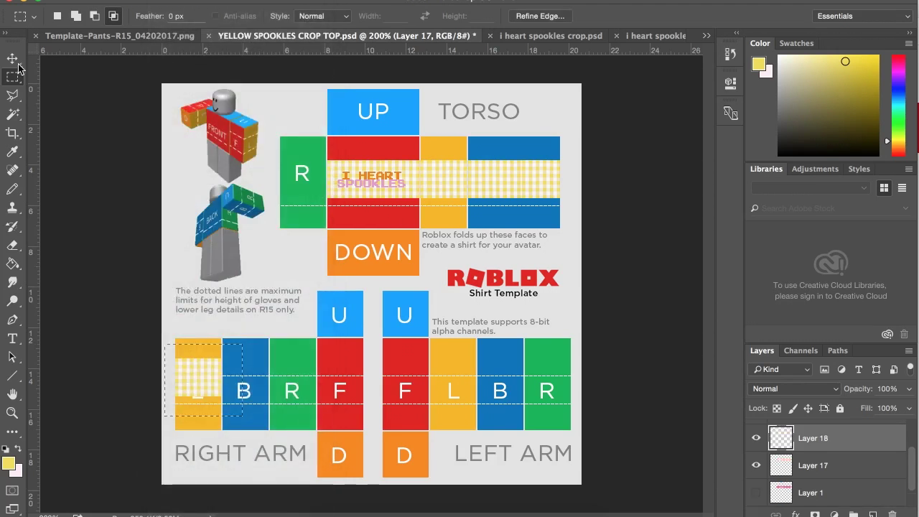
{"action": "key", "text": "v"}
{"action": "left_click_drag", "start_coordinate": [195, 370], "coordinate": [297, 168]}
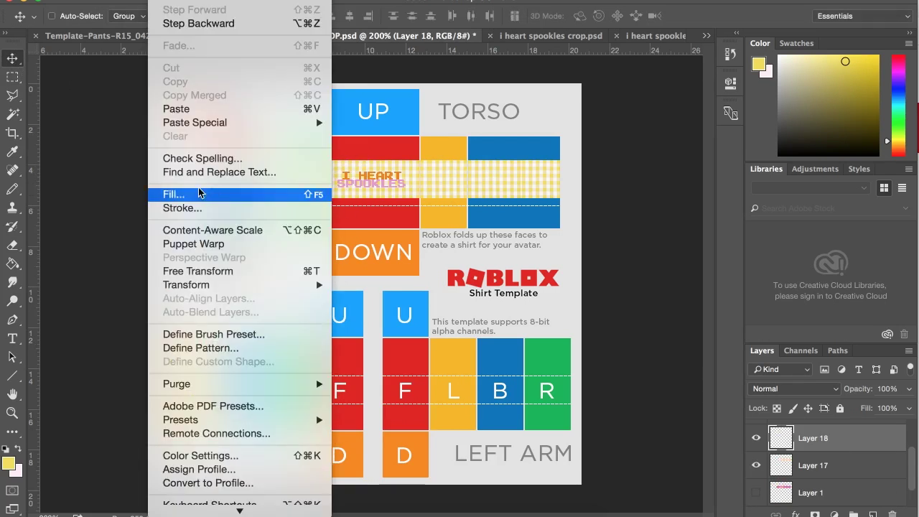
- Paste three more gingham pieces and align them side by side on the right arm's B, R and F panels
{"action": "left_click", "coordinate": [215, 108]}
{"action": "left_click_drag", "start_coordinate": [373, 288], "coordinate": [246, 380]}
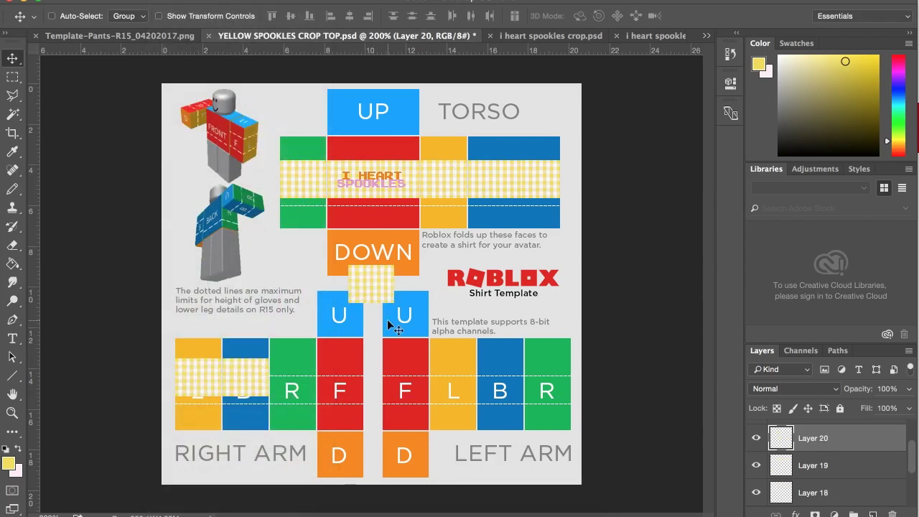
{"action": "key", "text": "ctrl+v"}
{"action": "left_click_drag", "start_coordinate": [390, 322], "coordinate": [294, 371]}
{"action": "left_click_drag", "start_coordinate": [291, 380], "coordinate": [297, 381]}
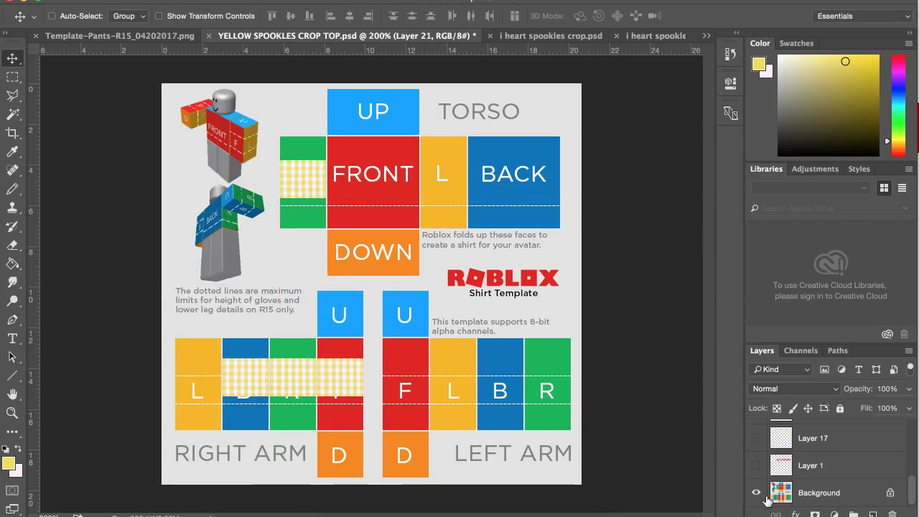
- Merge the pasted gingham pieces into Layer 18 with the other layers hidden, and show the template, text and original gingham again
{"action": "left_click", "coordinate": [756, 493]}
{"action": "scroll", "coordinate": [776, 483], "scroll_direction": "up", "scroll_amount": 5}
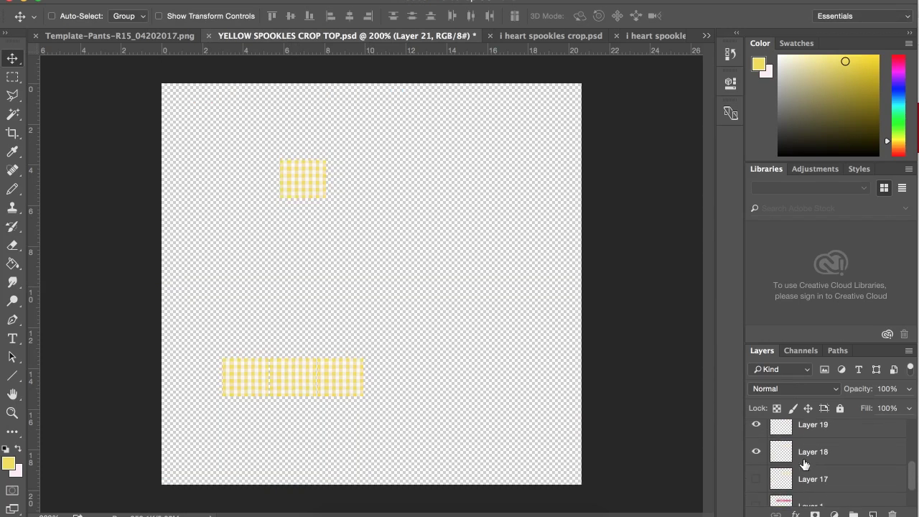
{"action": "scroll", "coordinate": [797, 471], "scroll_direction": "down", "scroll_amount": 5}
{"action": "scroll", "coordinate": [826, 463], "scroll_direction": "up", "scroll_amount": 3}
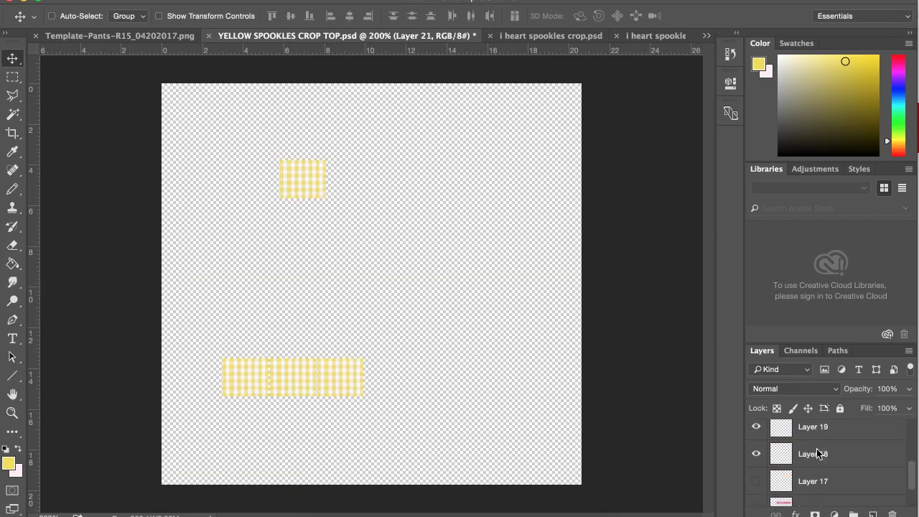
{"action": "right_click", "coordinate": [818, 454]}
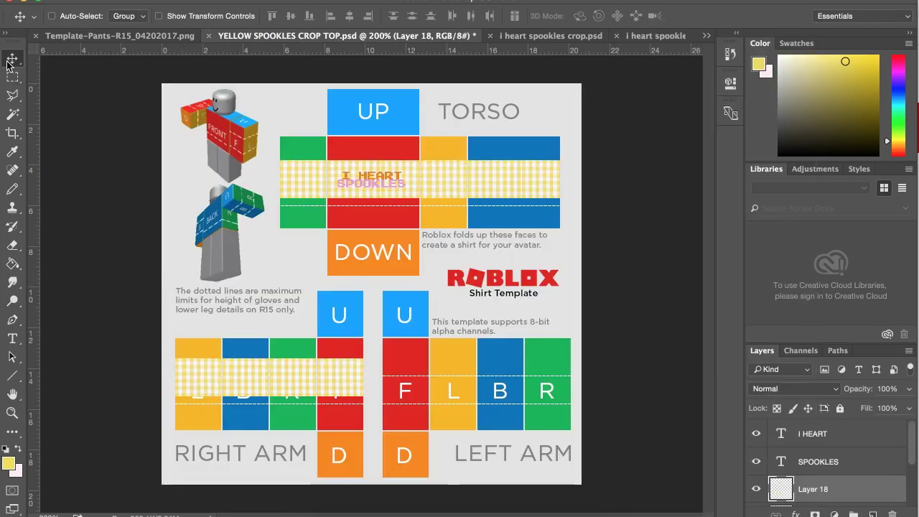
- Copy the gingham sleeve band from the right arm and place a pasted duplicate across the left arm's panels
{"action": "left_click", "coordinate": [13, 77]}
{"action": "left_click_drag", "start_coordinate": [163, 335], "coordinate": [384, 425]}
{"action": "left_click", "coordinate": [163, 0]}
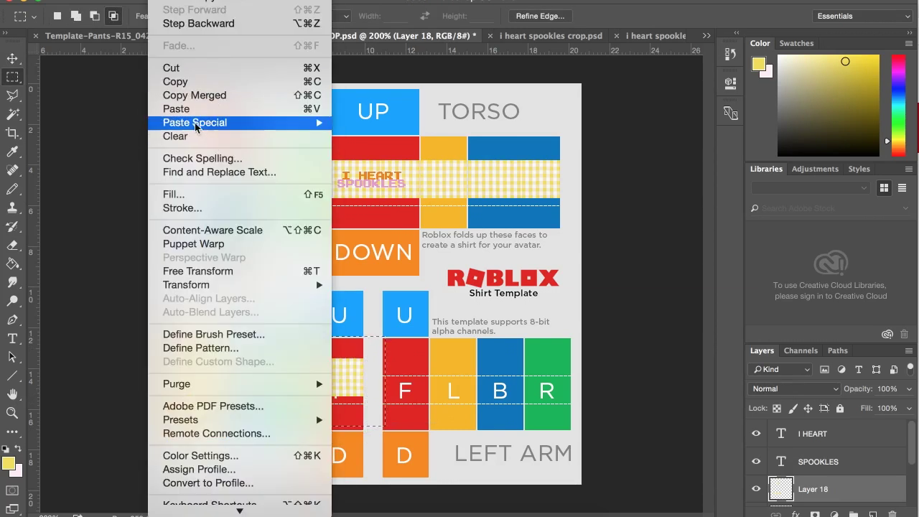
{"action": "left_click", "coordinate": [176, 109]}
{"action": "key", "text": "v"}
{"action": "left_click_drag", "start_coordinate": [295, 389], "coordinate": [468, 387]}
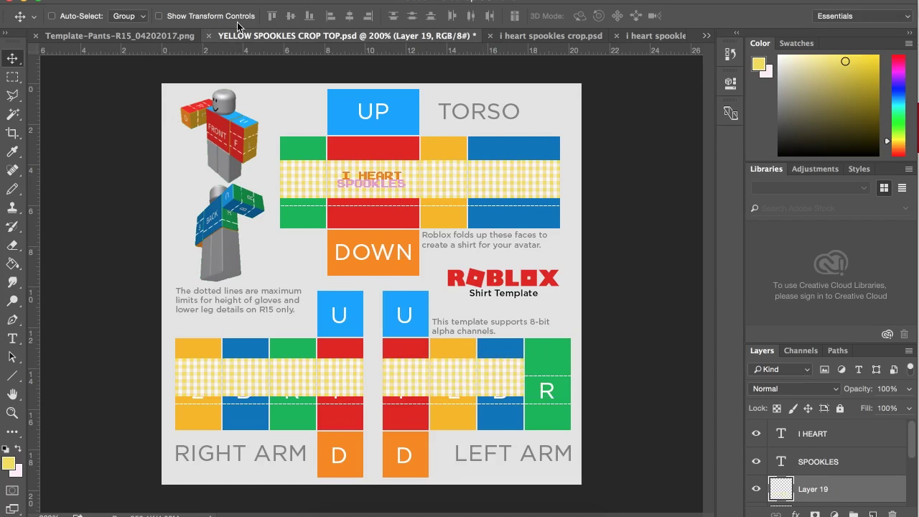
- Paste another gingham piece and place it on the left arm's R panel to complete the sleeve
{"action": "left_click", "coordinate": [10, 78]}
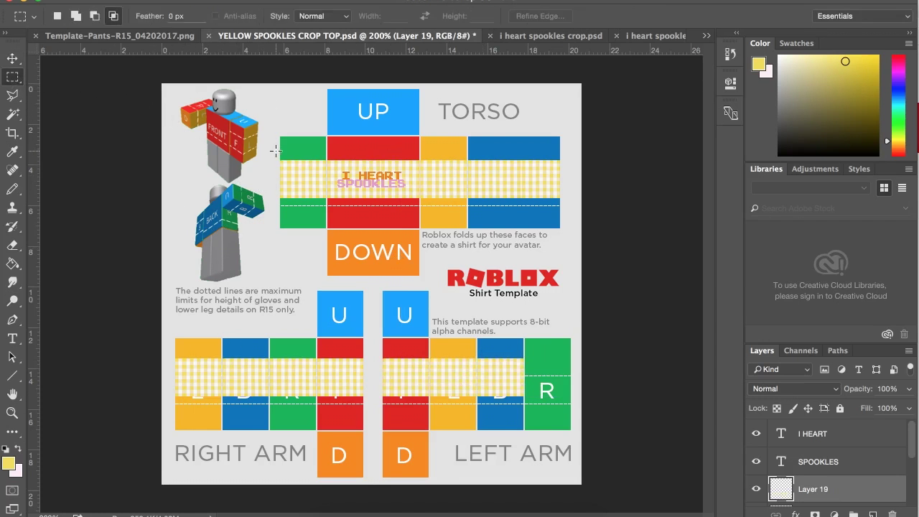
{"action": "key", "text": "super+v"}
{"action": "key", "text": "v"}
{"action": "left_click_drag", "start_coordinate": [415, 381], "coordinate": [553, 382]}
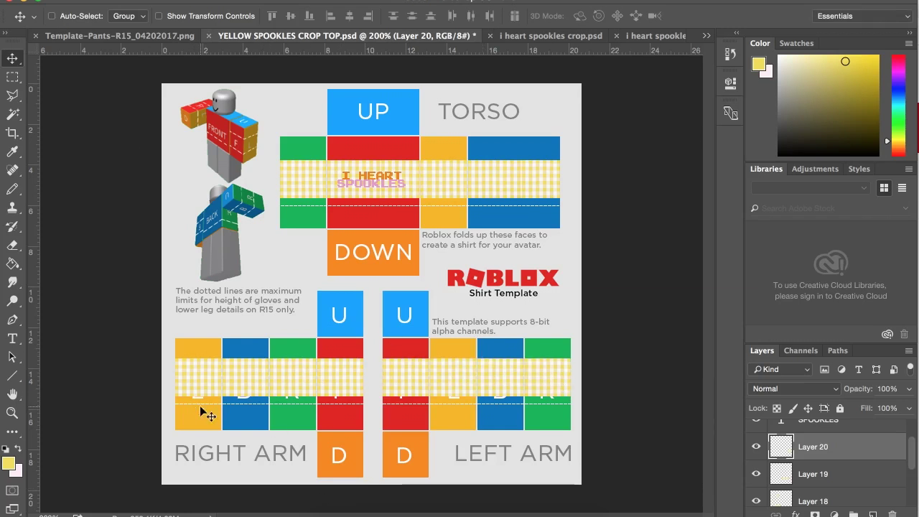
- Show the template background in i heart spookles crop 2.psd and examine where its pink sleeves sit on the arms
{"action": "left_click", "coordinate": [656, 35]}
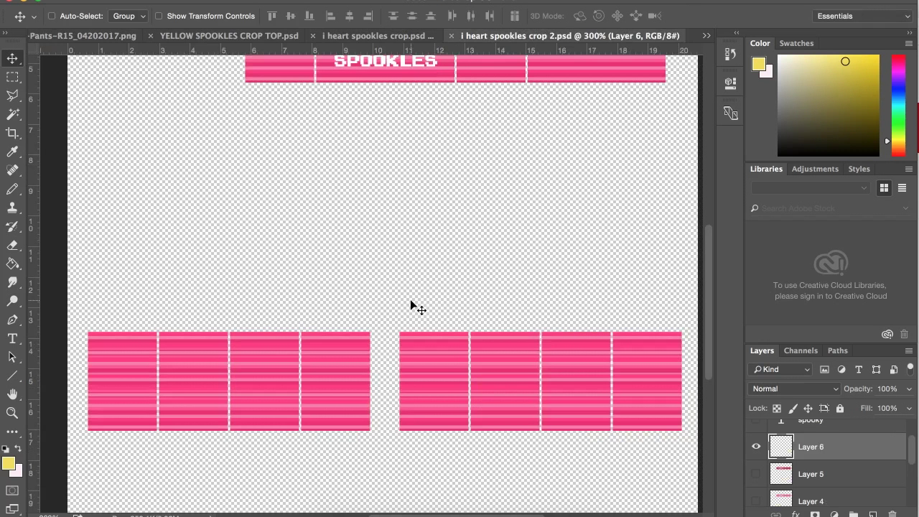
{"action": "scroll", "coordinate": [689, 445], "scroll_direction": "down", "scroll_amount": 3}
{"action": "scroll", "coordinate": [831, 478], "scroll_direction": "down", "scroll_amount": 2}
{"action": "scroll", "coordinate": [831, 479], "scroll_direction": "down", "scroll_amount": 2}
{"action": "left_click", "coordinate": [756, 492]}
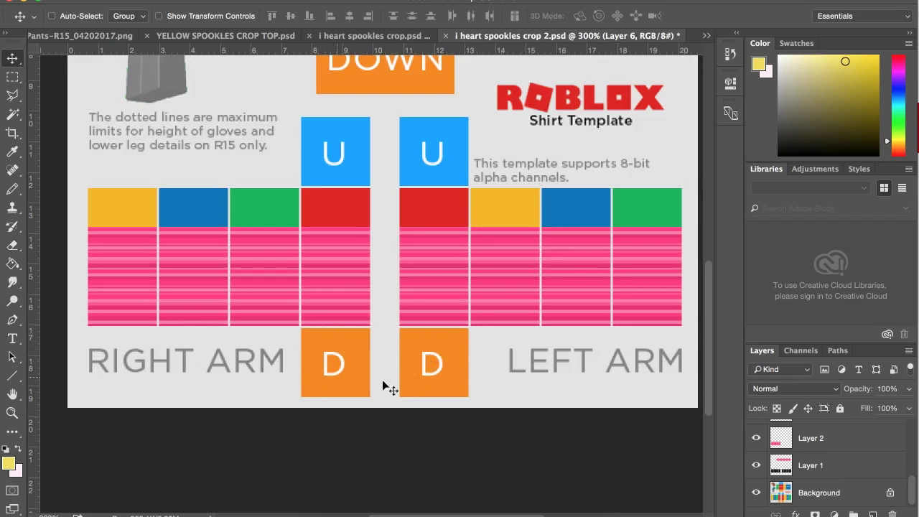
{"action": "left_click_drag", "start_coordinate": [668, 329], "coordinate": [175, 323]}
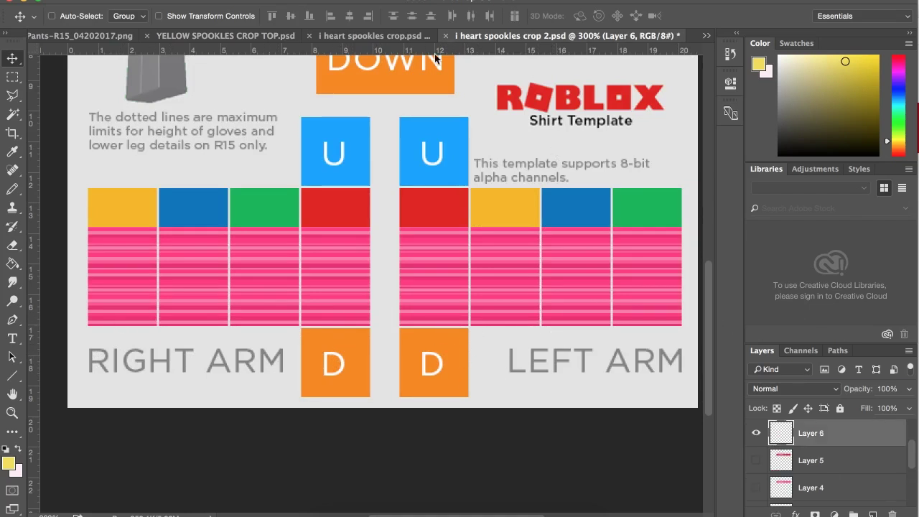
- Save the yellow design with the template hidden under the name YELLOW SPOOKLES CROP TOP OFF SHOULDER, choosing an export format
{"action": "left_click", "coordinate": [273, 35]}
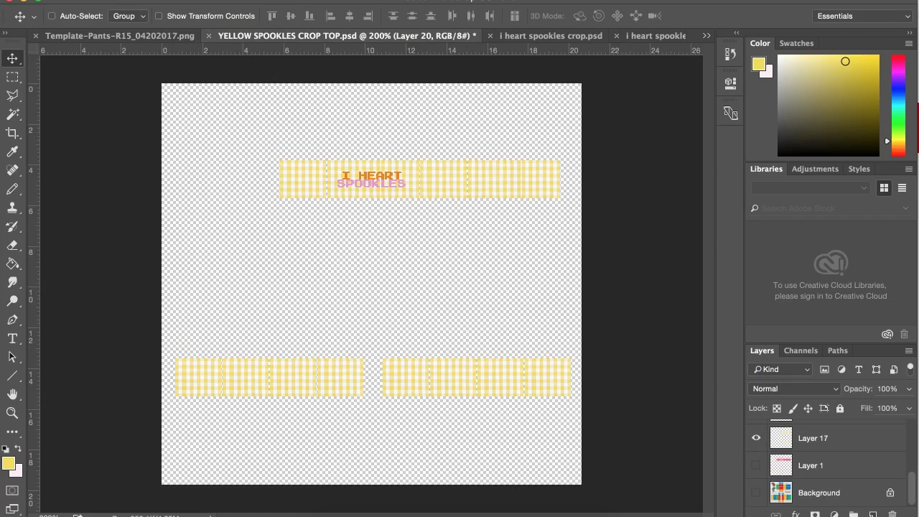
{"action": "left_click", "coordinate": [133, 0]}
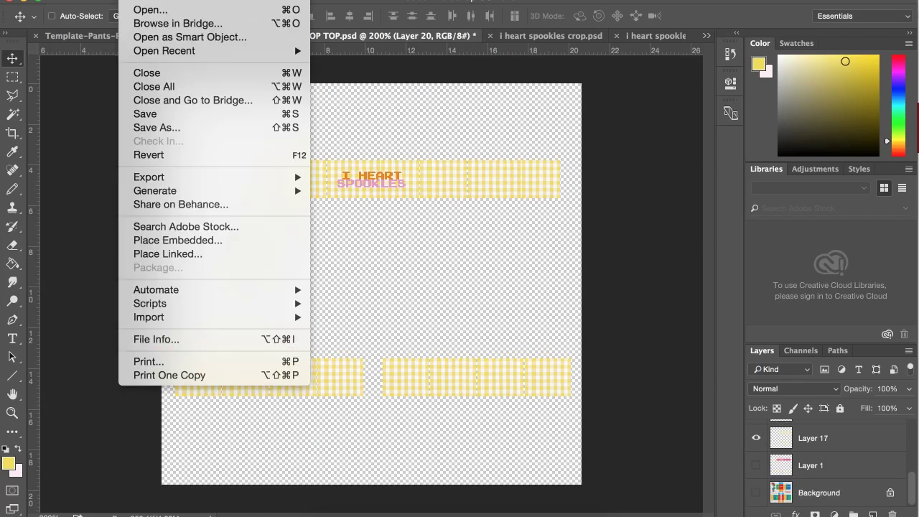
{"action": "left_click", "coordinate": [169, 130]}
{"action": "left_click", "coordinate": [517, 92]}
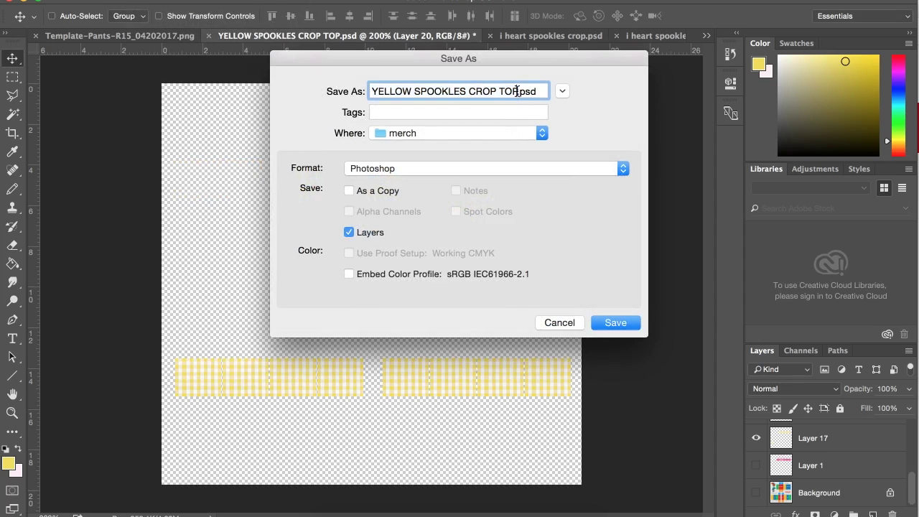
{"action": "type", "text": "OFF SHOULDER"}
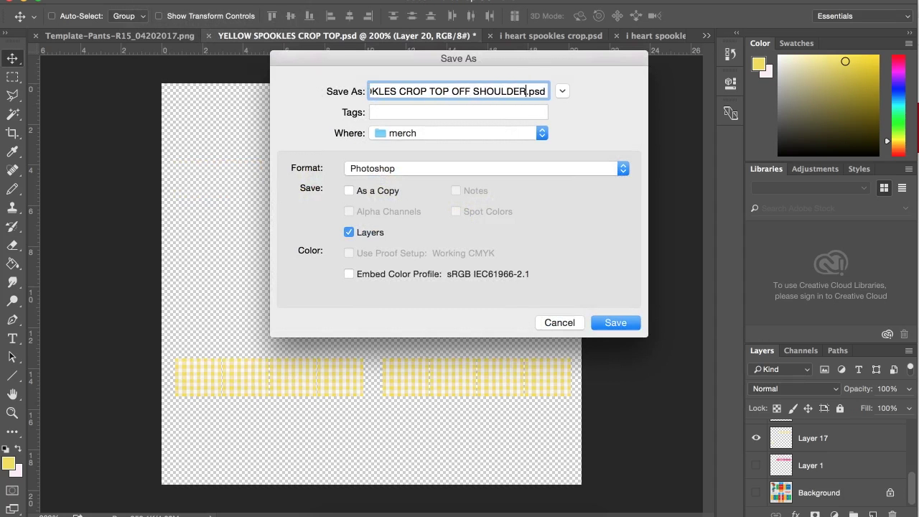
{"action": "left_click", "coordinate": [520, 172]}
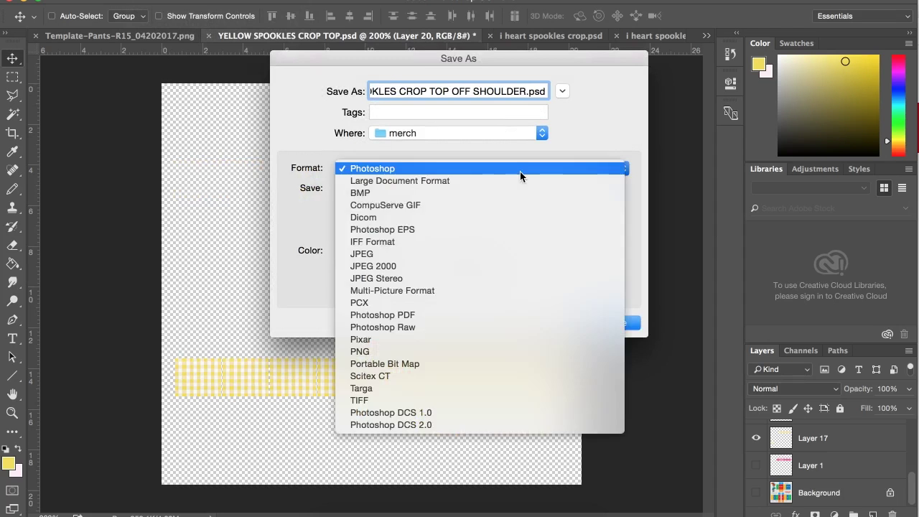
{"action": "scroll", "coordinate": [411, 339], "scroll_direction": "down", "scroll_amount": 1}
{"action": "left_click", "coordinate": [366, 320]}
{"action": "left_click", "coordinate": [636, 322]}
- Examine the pants template's layout at 200% and compare it with the open shirt documents
{"action": "left_click", "coordinate": [235, 41]}
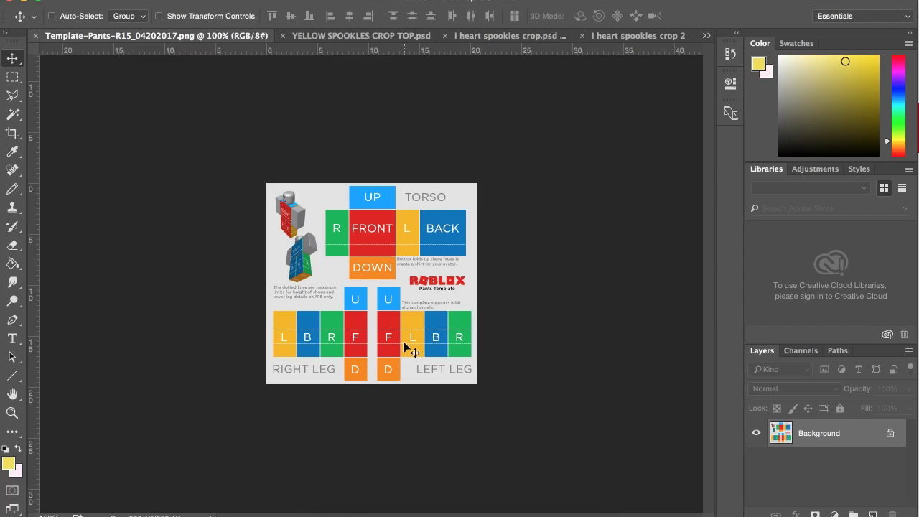
{"action": "key", "text": "ctrl+plus"}
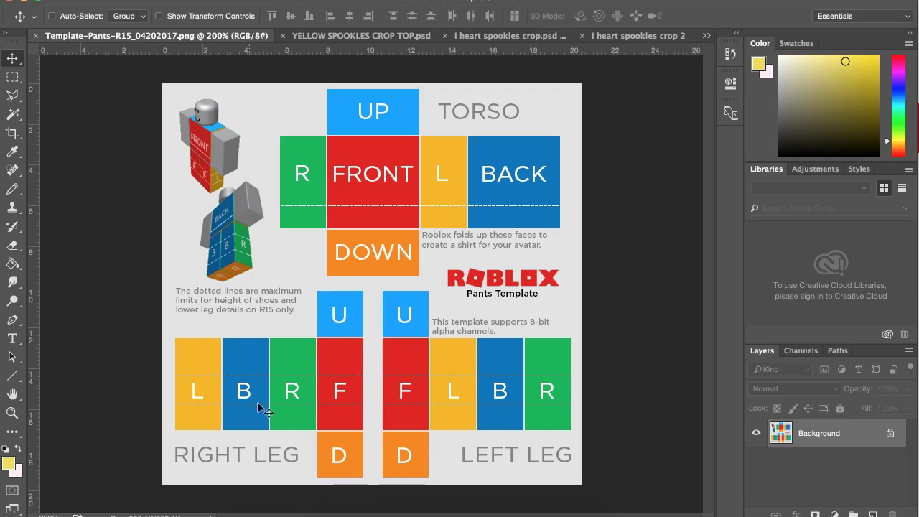
{"action": "left_click", "coordinate": [635, 36]}
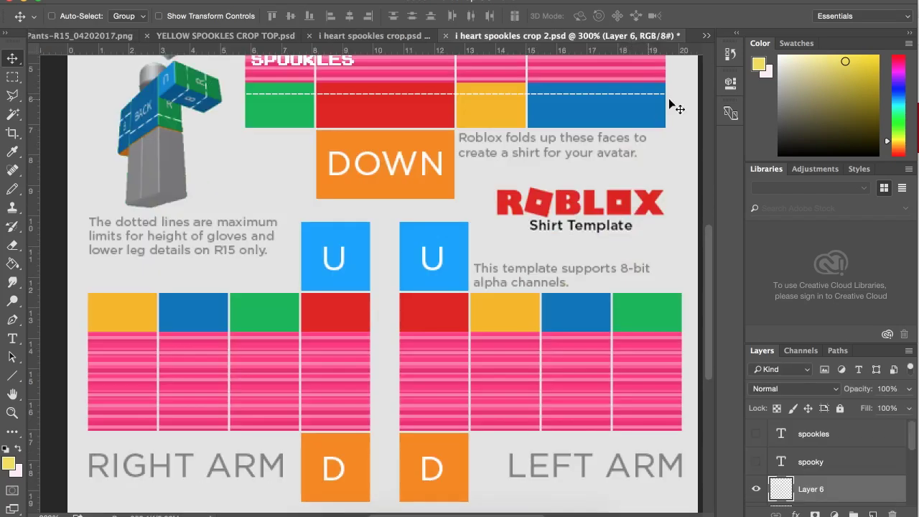
{"action": "left_click", "coordinate": [376, 37]}
{"action": "left_click", "coordinate": [290, 36]}
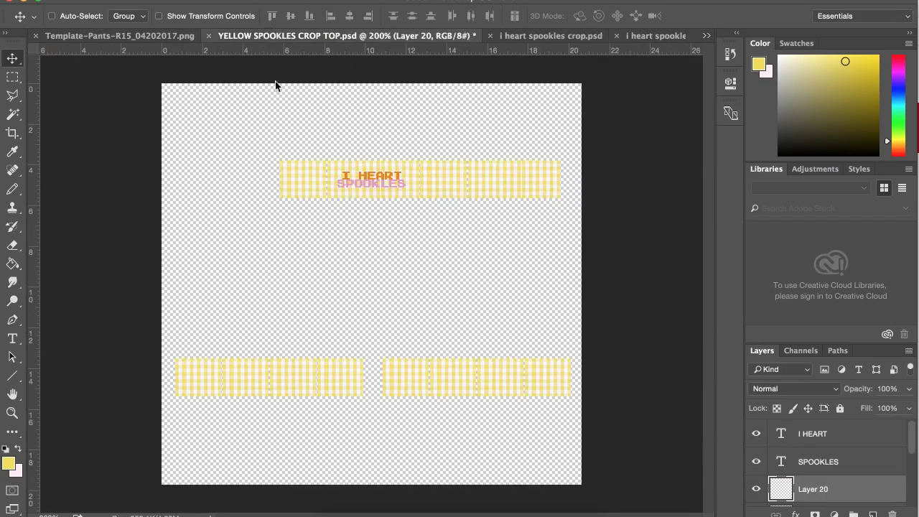
- Select the torso's gingham band with its text in the yellow crop top document and copy it merged
{"action": "left_click", "coordinate": [6, 77]}
{"action": "left_click_drag", "start_coordinate": [263, 141], "coordinate": [569, 220]}
{"action": "left_click", "coordinate": [176, 0]}
{"action": "left_click", "coordinate": [222, 94]}
- Paste the copied torso design into the pants template and align it horizontally with the torso panels
{"action": "left_click", "coordinate": [98, 35]}
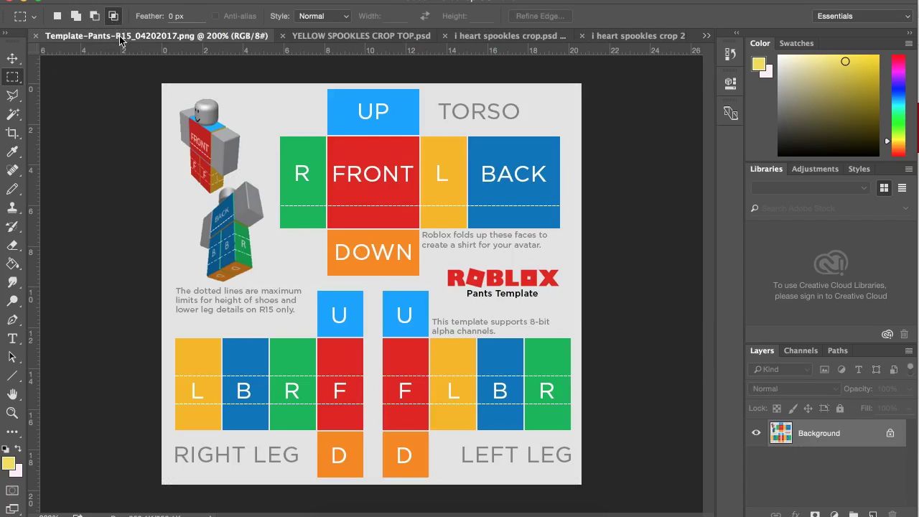
{"action": "left_click", "coordinate": [176, 0]}
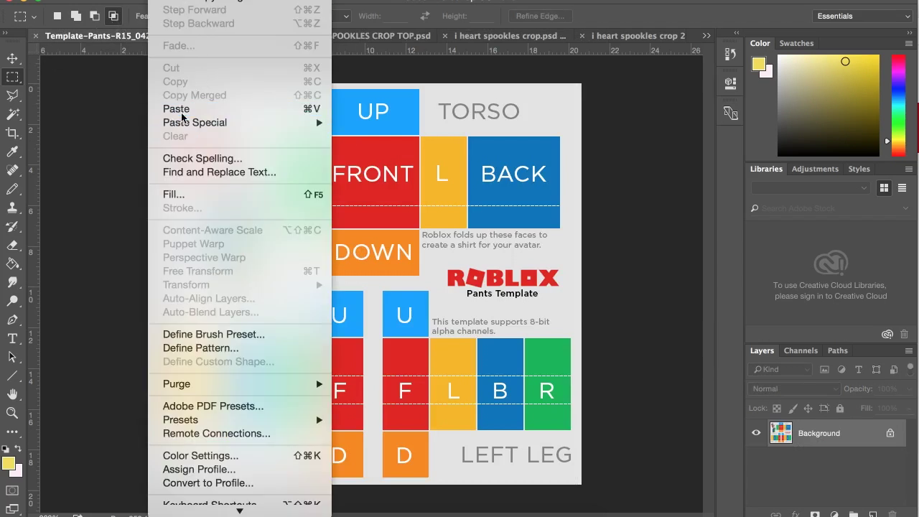
{"action": "left_click", "coordinate": [180, 108]}
{"action": "left_click", "coordinate": [13, 57]}
{"action": "left_click_drag", "start_coordinate": [365, 288], "coordinate": [379, 175]}
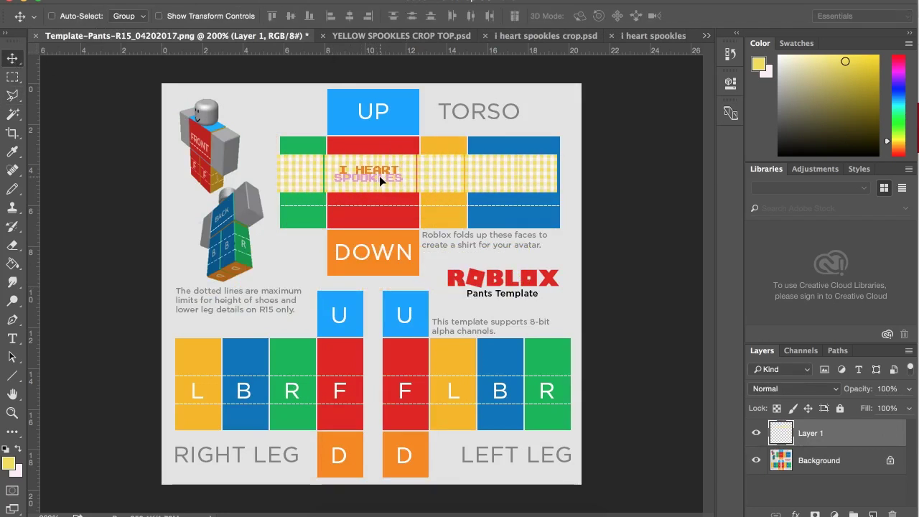
{"action": "key", "text": "Right"}
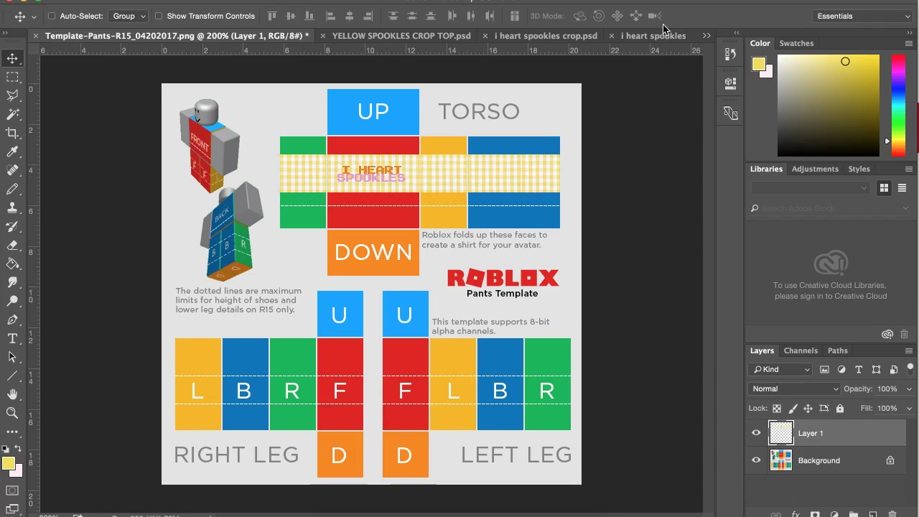
- Examine the torso design in the two pink I Heart Spookles crop documents
{"action": "left_click", "coordinate": [545, 36]}
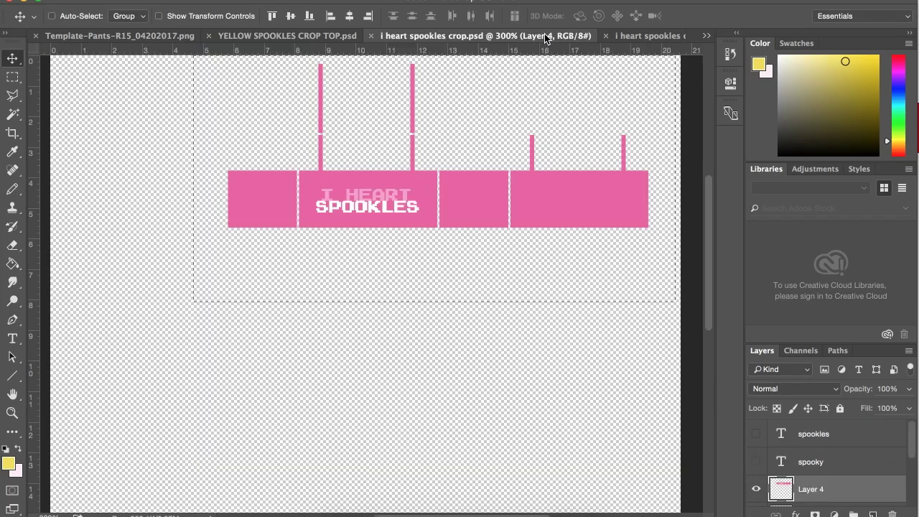
{"action": "left_click", "coordinate": [639, 35]}
{"action": "scroll", "coordinate": [390, 128], "scroll_direction": "up", "scroll_amount": 5}
{"action": "scroll", "coordinate": [390, 128], "scroll_direction": "right", "scroll_amount": 1}
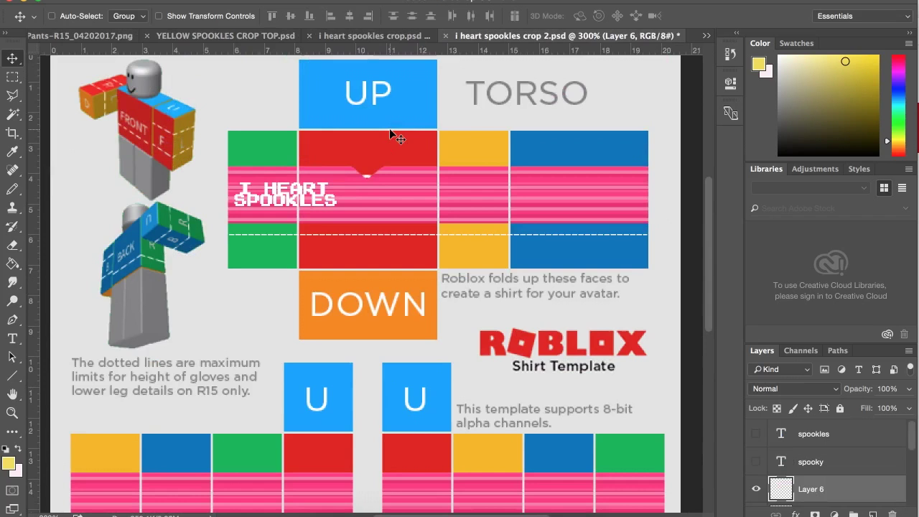
- Place the full gingham design on the pants template and move it down, using the shirt template's visible background as reference
{"action": "left_click_drag", "start_coordinate": [397, 62], "coordinate": [363, 175]}
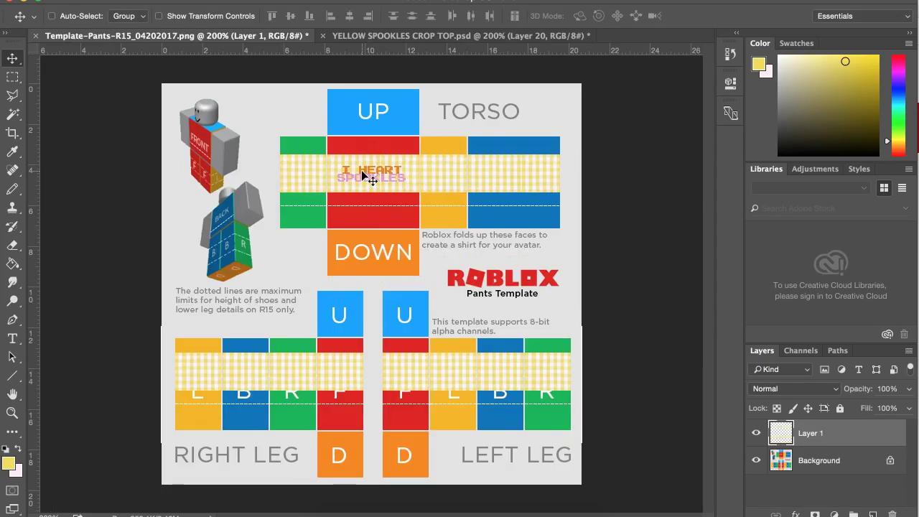
{"action": "left_click", "coordinate": [463, 37]}
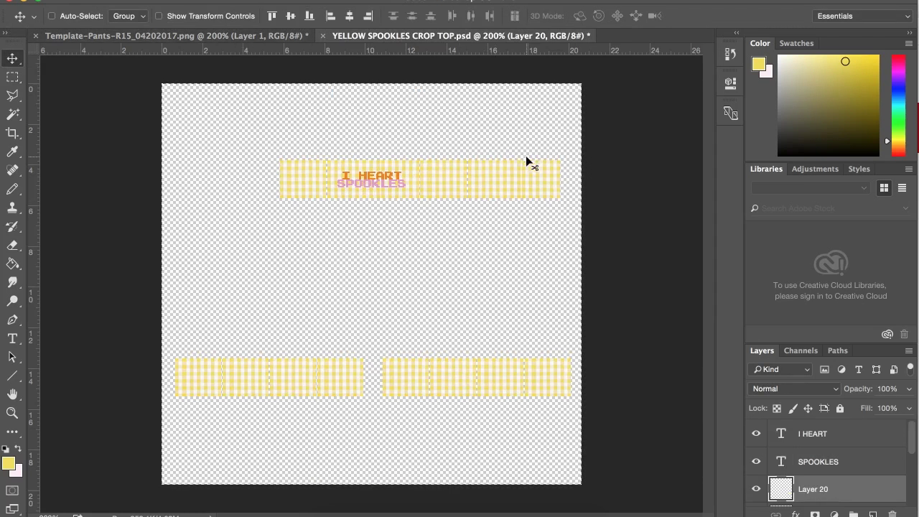
{"action": "scroll", "coordinate": [755, 495], "scroll_direction": "down", "scroll_amount": 5}
{"action": "left_click", "coordinate": [756, 494]}
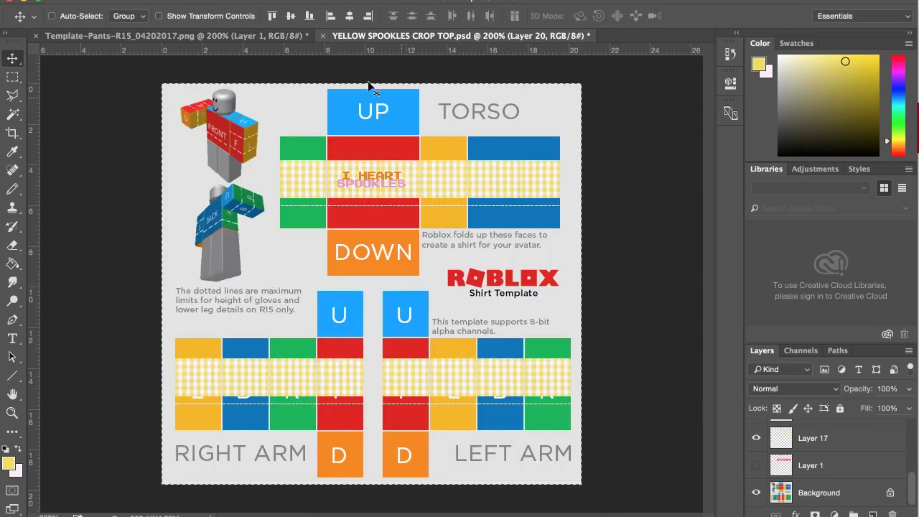
{"action": "left_click", "coordinate": [232, 37]}
{"action": "left_click_drag", "start_coordinate": [431, 166], "coordinate": [431, 176]}
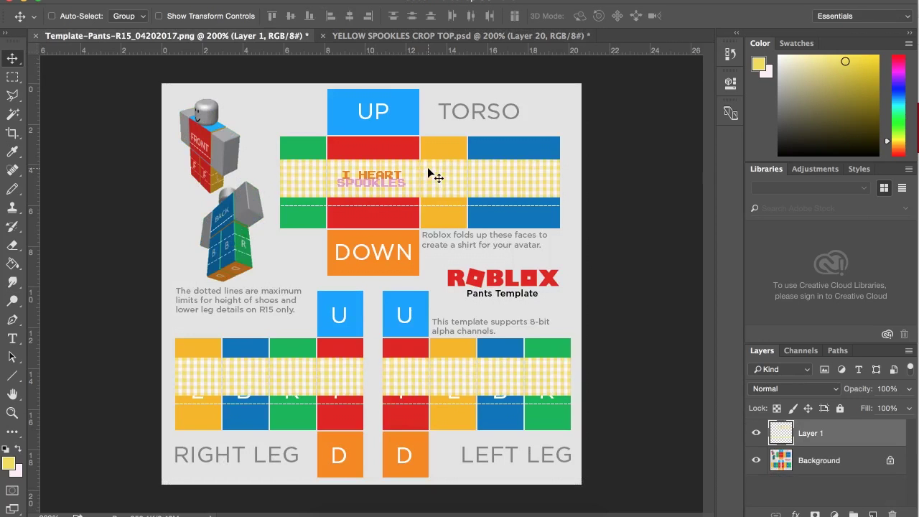
- Fine-tune the gingham design's vertical position on the pants template by comparing it with the yellow shirt document
{"action": "left_click", "coordinate": [503, 35]}
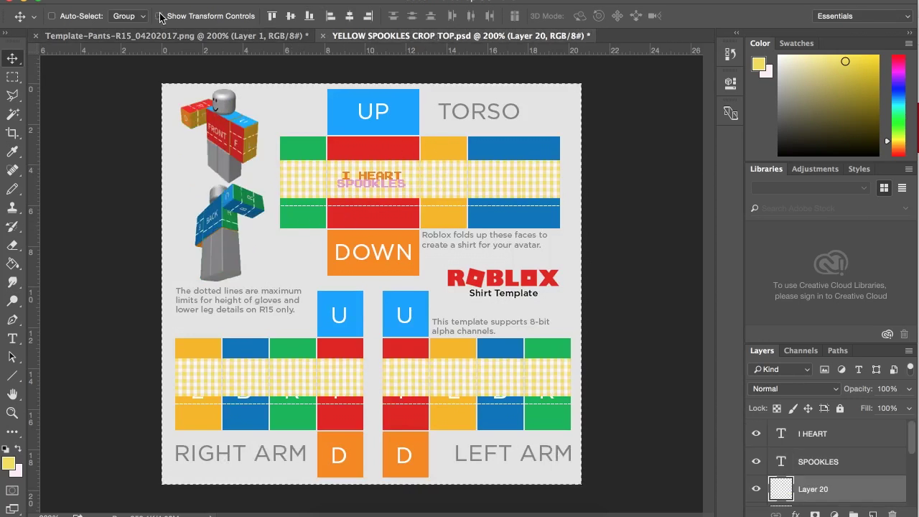
{"action": "left_click", "coordinate": [161, 36]}
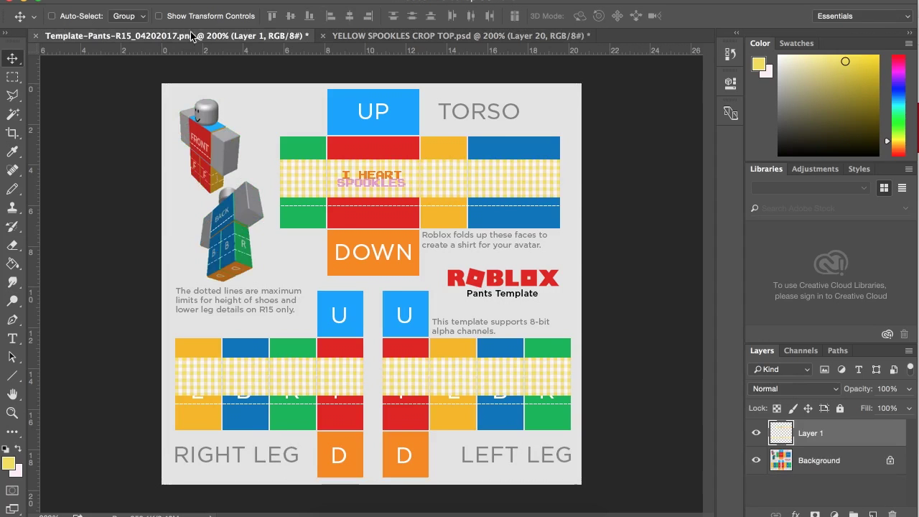
{"action": "left_click", "coordinate": [361, 35]}
{"action": "left_click", "coordinate": [245, 38]}
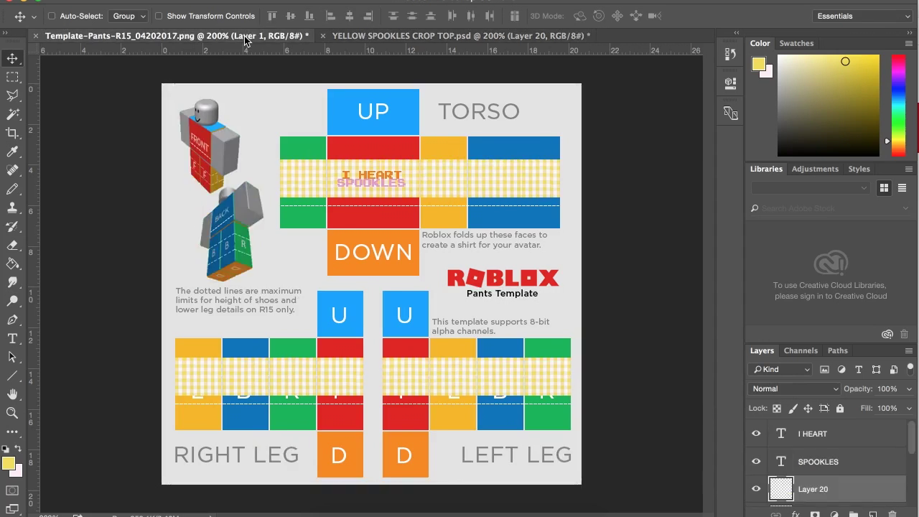
{"action": "left_click", "coordinate": [379, 36]}
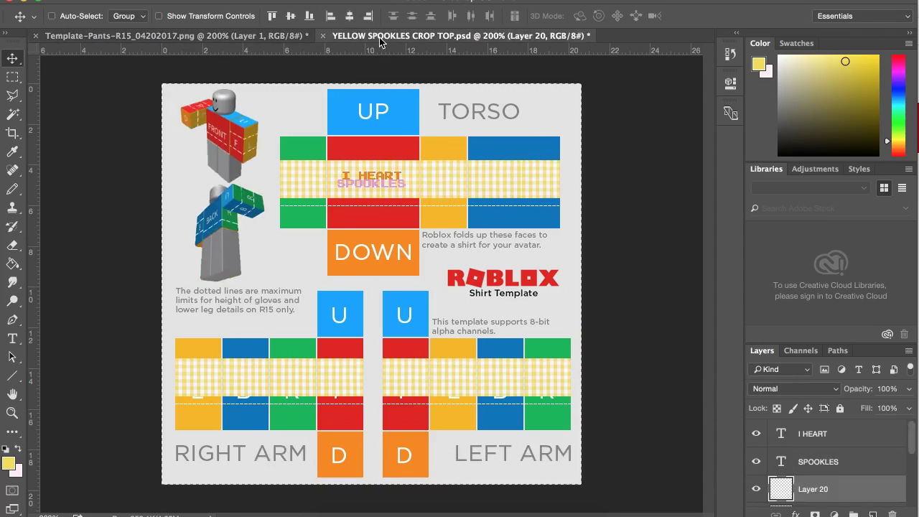
{"action": "left_click", "coordinate": [273, 37]}
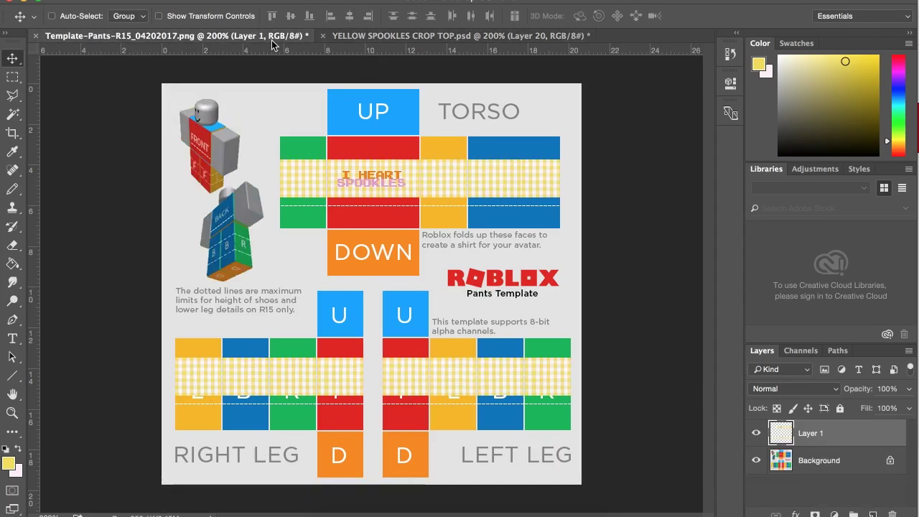
{"action": "left_click", "coordinate": [440, 35]}
{"action": "key", "text": "ctrl+Tab"}
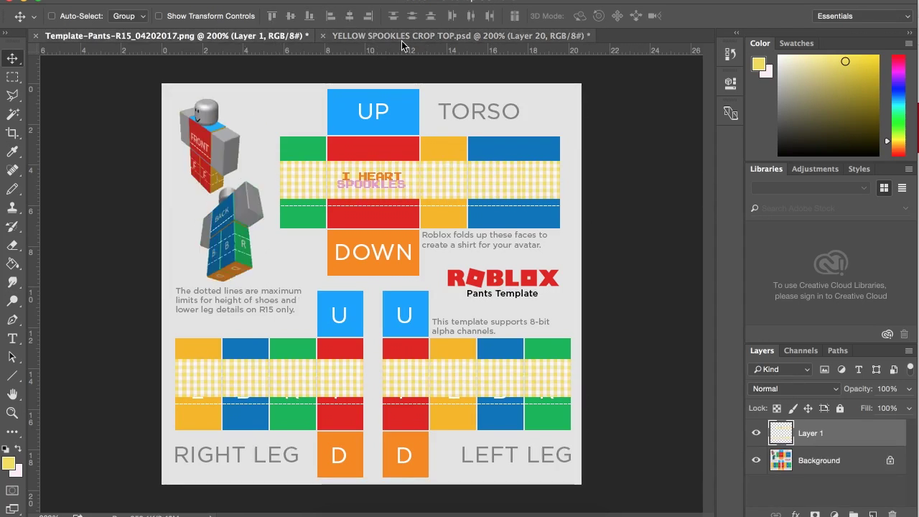
- Compare the gingham's alignment on the pants template with the same design on the shirt template
{"action": "left_click", "coordinate": [403, 41]}
{"action": "left_click", "coordinate": [262, 39]}
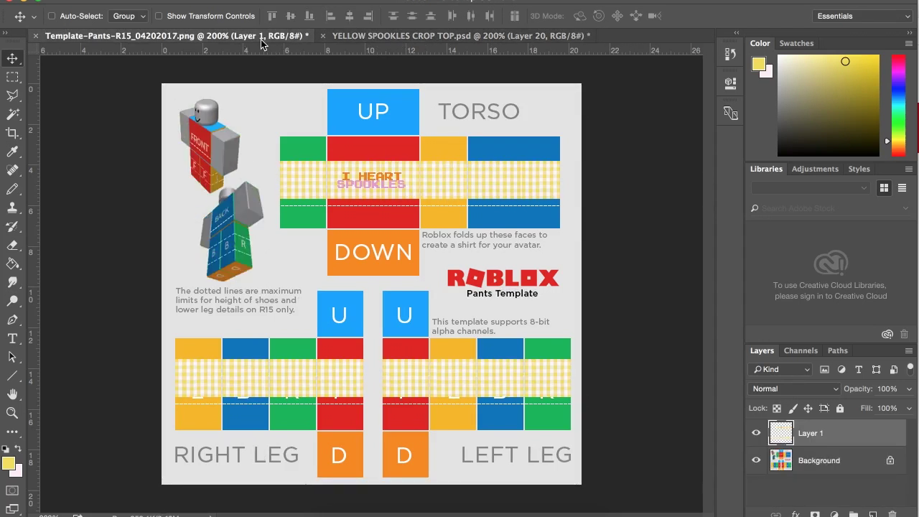
{"action": "key", "text": "ctrl+Tab"}
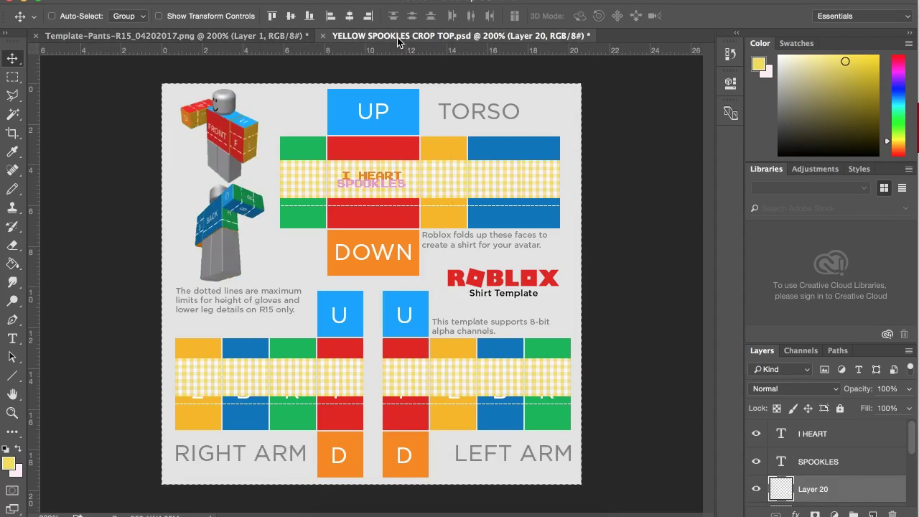
{"action": "left_click", "coordinate": [260, 36]}
{"action": "left_click", "coordinate": [413, 38]}
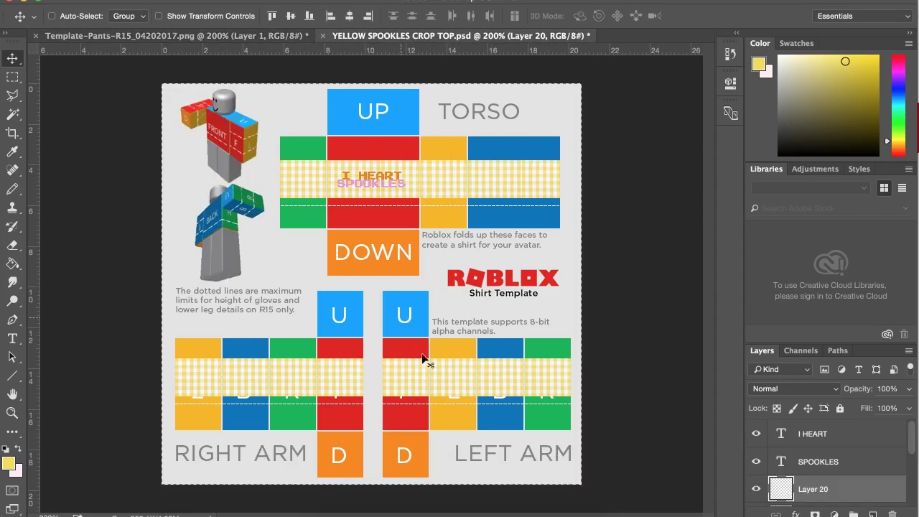
- Copy the leg gingham on the pants template and place the copy at the lower edge of both legs' panels
{"action": "key", "text": "ctrl+Tab"}
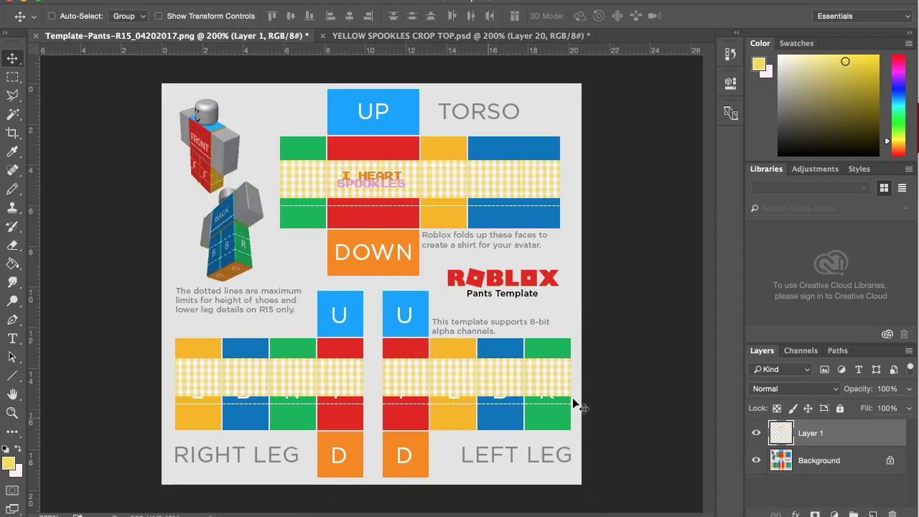
{"action": "left_click", "coordinate": [12, 77]}
{"action": "left_click_drag", "start_coordinate": [166, 348], "coordinate": [694, 447]}
{"action": "left_click", "coordinate": [164, 0]}
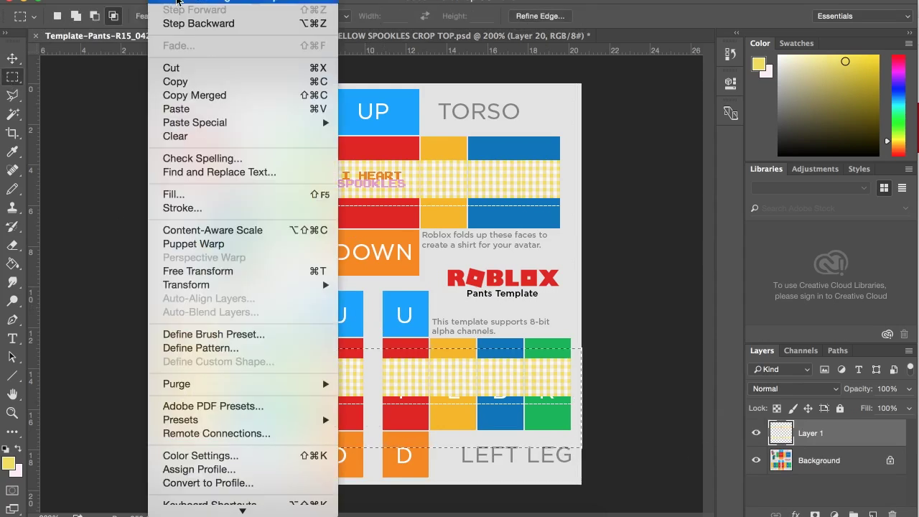
{"action": "left_click", "coordinate": [182, 95]}
{"action": "left_click", "coordinate": [164, 0]}
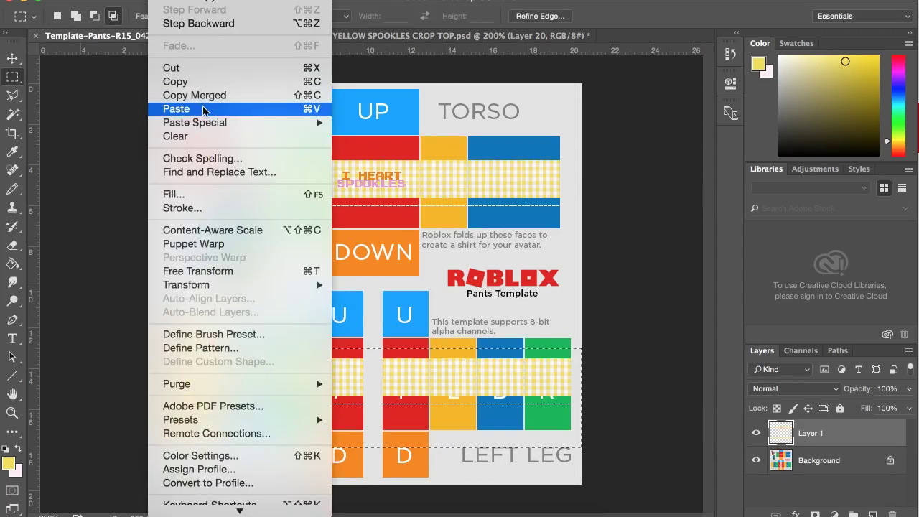
{"action": "left_click", "coordinate": [193, 111]}
{"action": "key", "text": "v"}
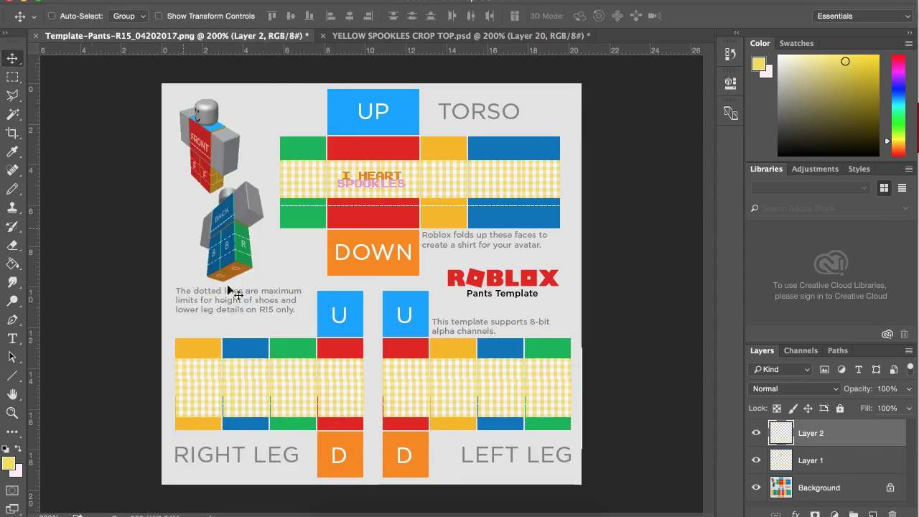
{"action": "left_click_drag", "start_coordinate": [263, 411], "coordinate": [254, 423]}
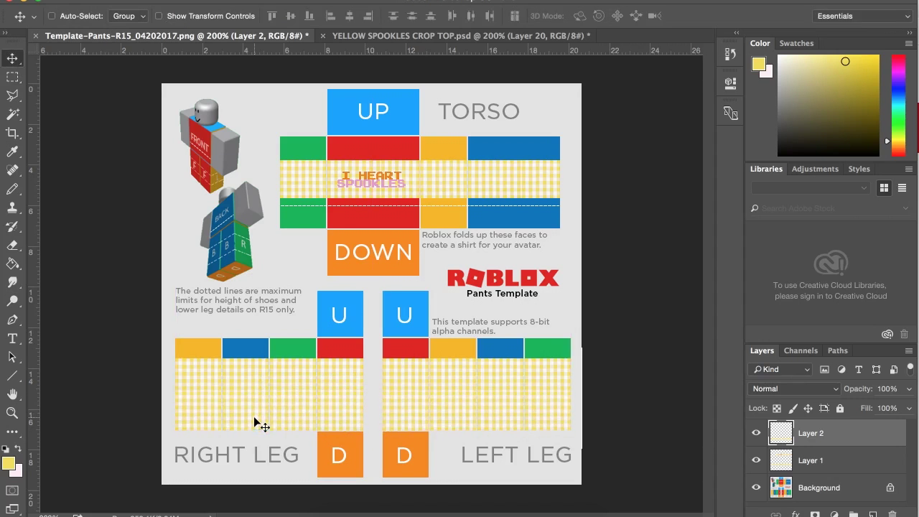
- Move the original leg gingham on Layer 1 up to the upper edge of both legs' side panels
{"action": "left_click", "coordinate": [805, 459]}
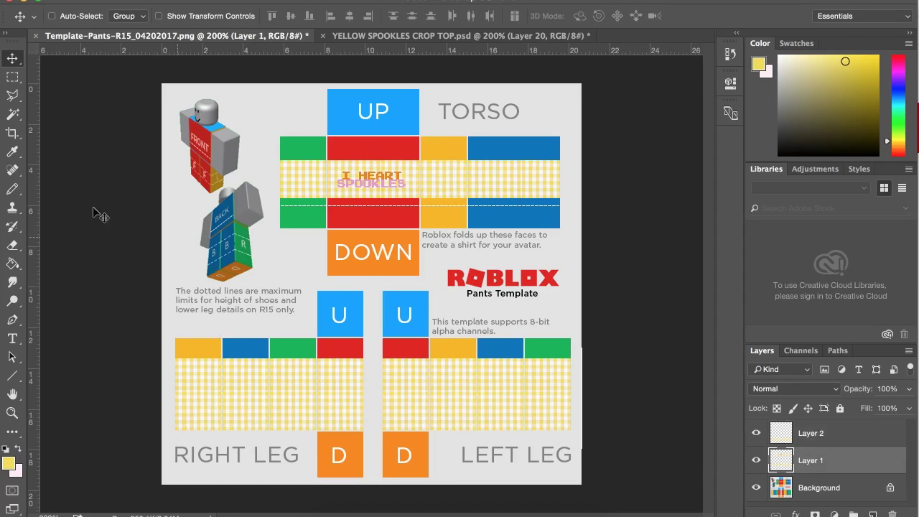
{"action": "left_click", "coordinate": [12, 77]}
{"action": "left_click_drag", "start_coordinate": [133, 306], "coordinate": [595, 409]}
{"action": "left_click", "coordinate": [12, 59]}
{"action": "key", "text": "shift+Up"}
{"action": "key", "text": "shift+Up"}
{"action": "key", "text": "shift+Up"}
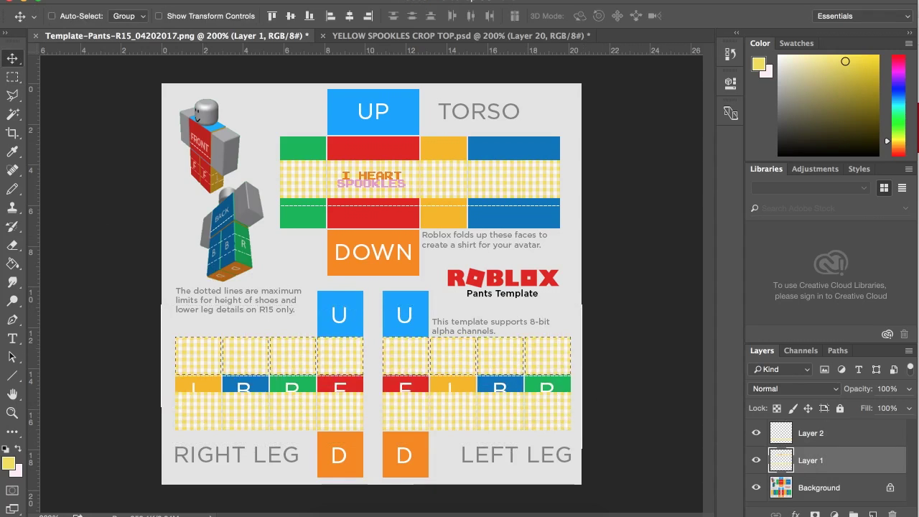
- Paste another gingham strip and position it to fill the gap in the middle of both legs
{"action": "left_click", "coordinate": [158, 1]}
{"action": "mouse_move", "coordinate": [175, 121]}
{"action": "left_click", "coordinate": [379, 123]}
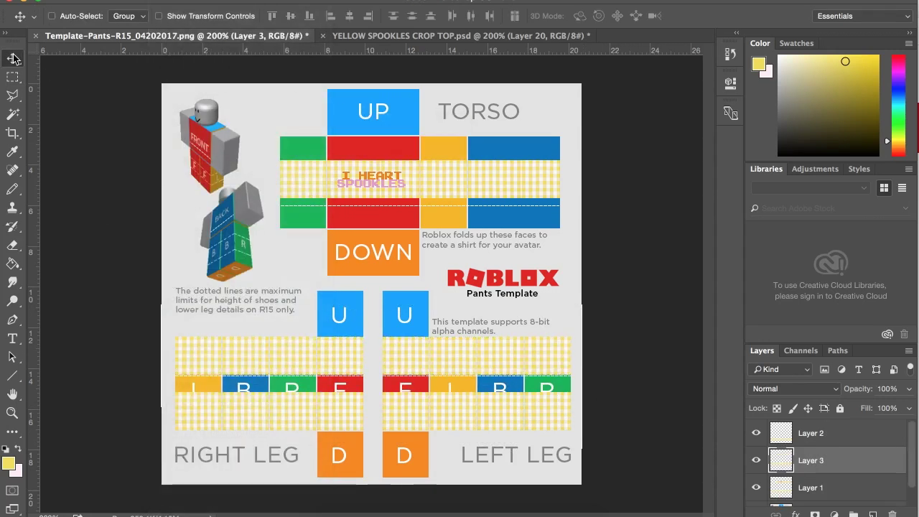
{"action": "left_click_drag", "start_coordinate": [221, 349], "coordinate": [221, 374]}
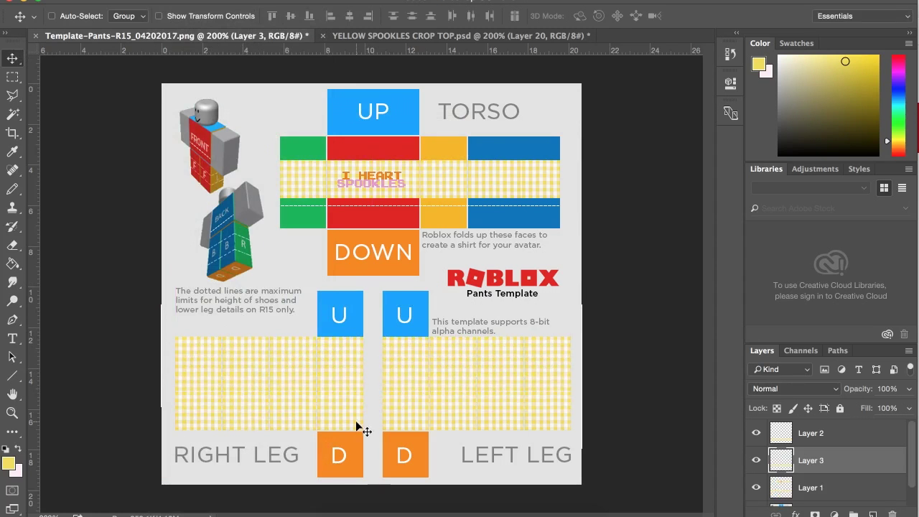
- Paste gingham pieces over the U panels of both legs
{"action": "key", "text": "m"}
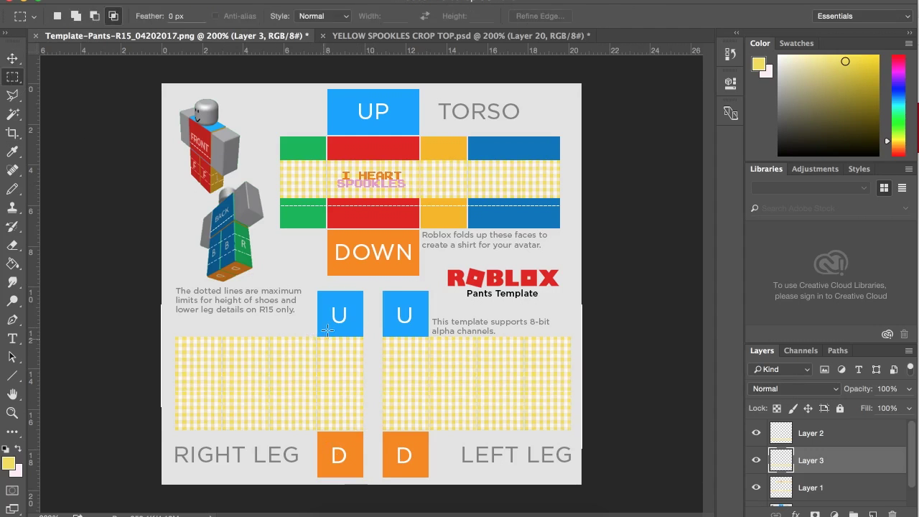
{"action": "key", "text": "ctrl+v"}
{"action": "key", "text": "v"}
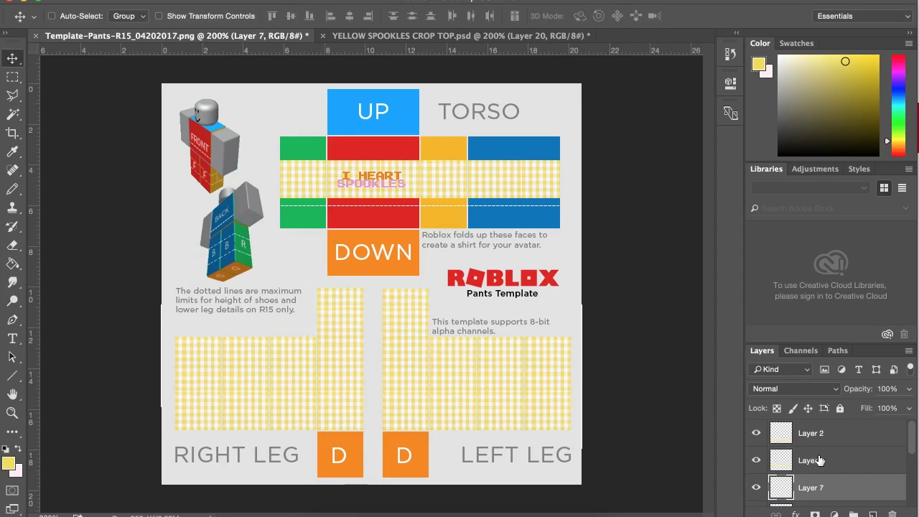
- Merge all gingham layers into one with the template background hidden, and show the background again
{"action": "scroll", "coordinate": [821, 461], "scroll_direction": "down", "scroll_amount": 5}
{"action": "left_click", "coordinate": [756, 494]}
{"action": "right_click", "coordinate": [815, 460]}
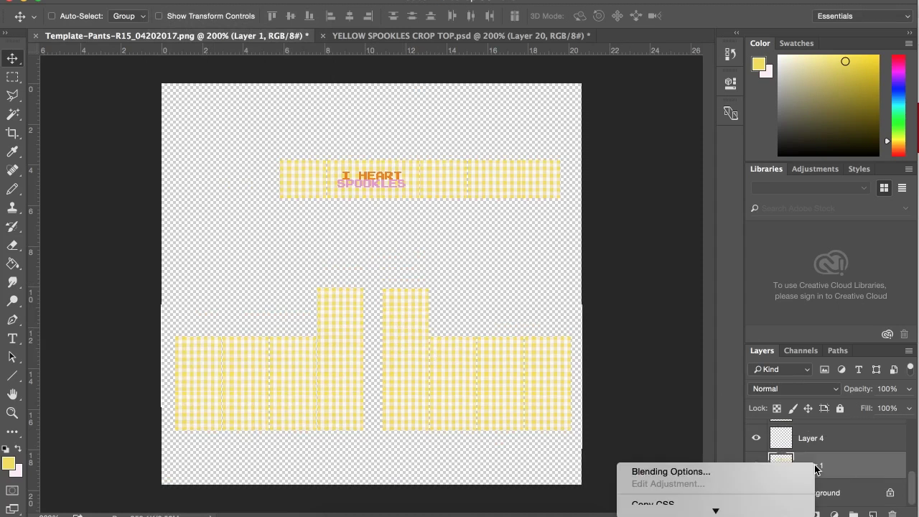
{"action": "mouse_move", "coordinate": [715, 511]}
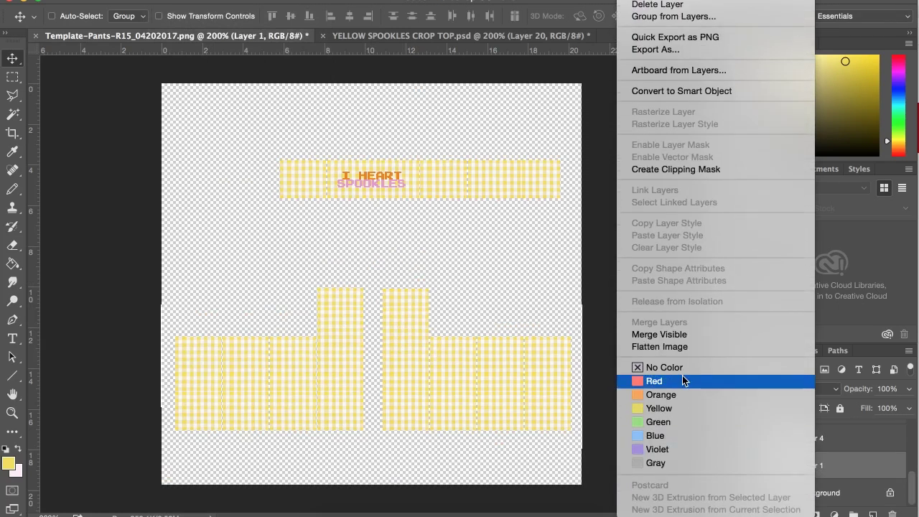
{"action": "left_click", "coordinate": [669, 334]}
{"action": "left_click", "coordinate": [755, 460]}
- Delete the gingham below the dotted line on both legs and deselect
{"action": "key", "text": "m"}
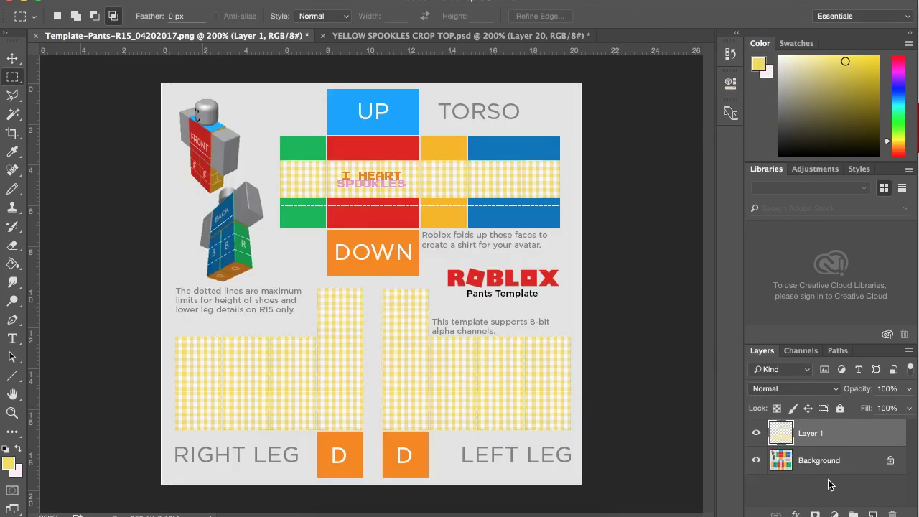
{"action": "left_click_drag", "start_coordinate": [166, 404], "coordinate": [579, 438]}
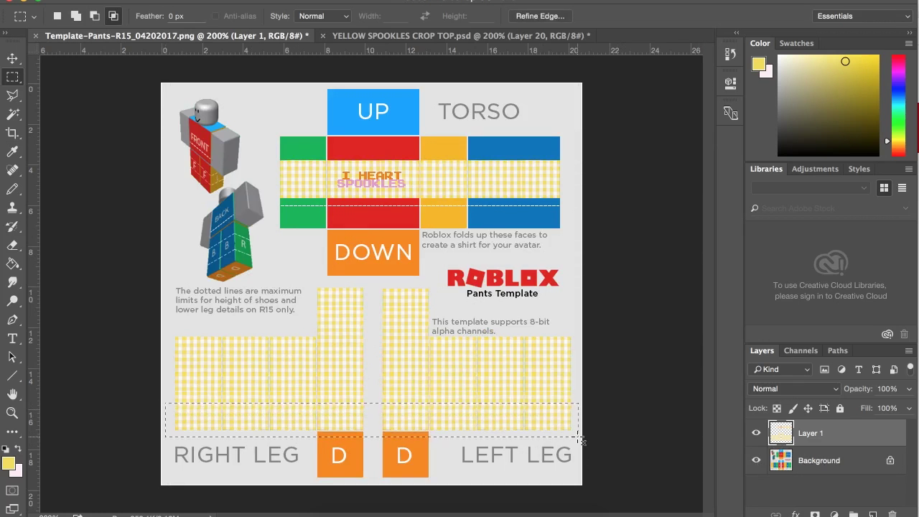
{"action": "key", "text": "Delete"}
{"action": "key", "text": "ctrl+d"}
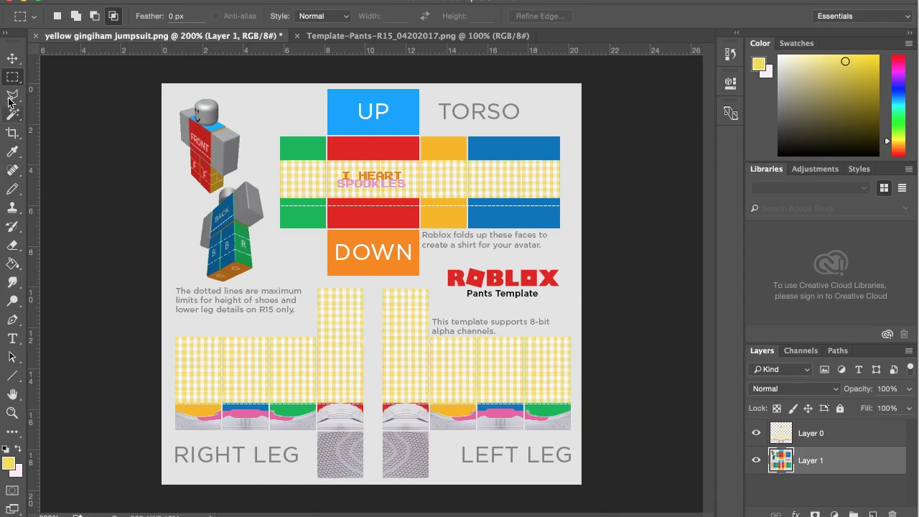
- In the yellow gingiham jumpsuit document, copy a strip of the torso gingham from Layer 0 and align it below the torso band
{"action": "left_click_drag", "start_coordinate": [270, 149], "coordinate": [565, 167]}
{"action": "key", "text": "alt+bracketright"}
{"action": "left_click", "coordinate": [159, 1]}
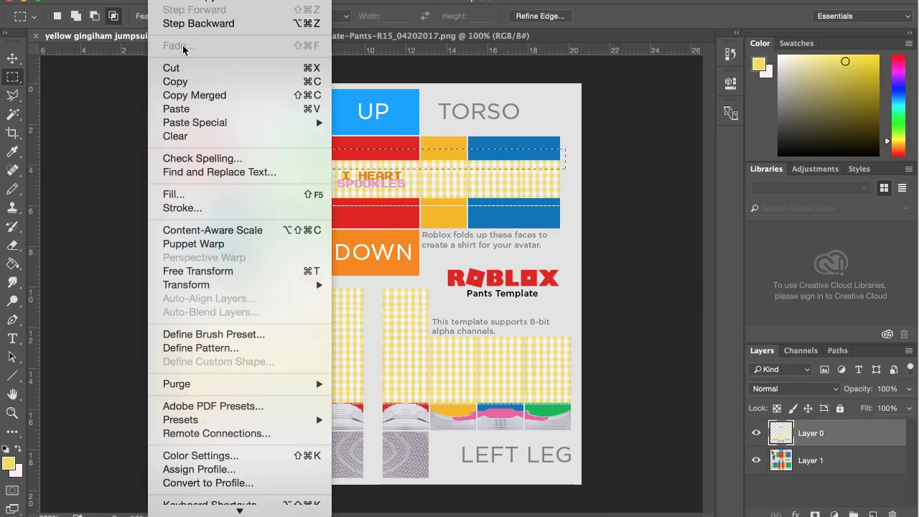
{"action": "left_click", "coordinate": [175, 81]}
{"action": "left_click", "coordinate": [159, 1]}
{"action": "left_click", "coordinate": [176, 109]}
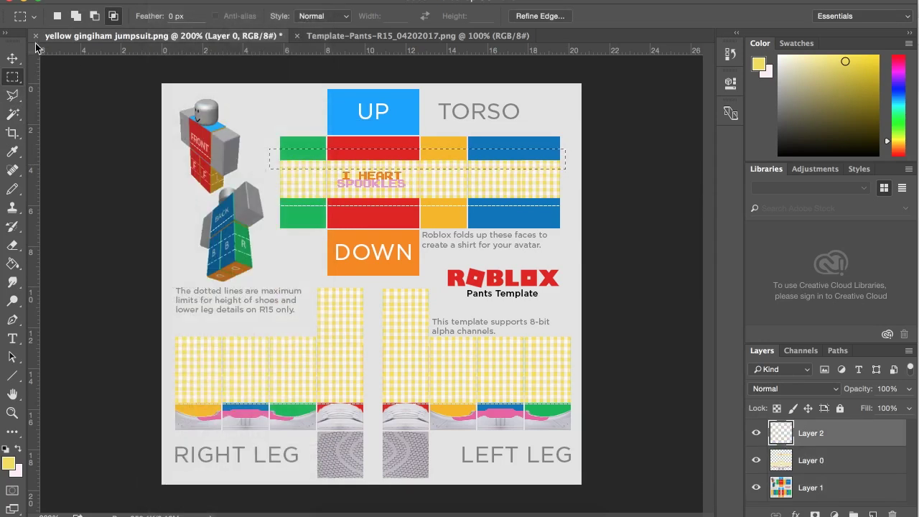
{"action": "left_click", "coordinate": [12, 59]}
{"action": "left_click_drag", "start_coordinate": [312, 170], "coordinate": [313, 204]}
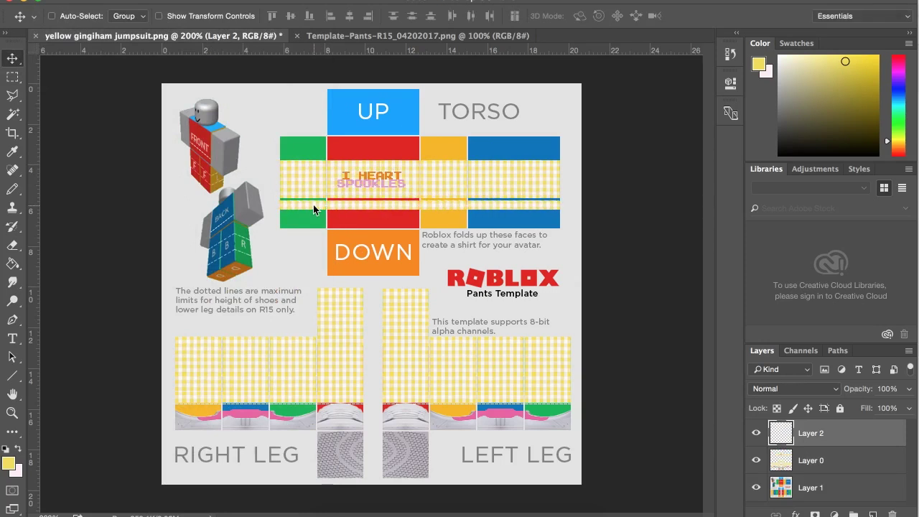
{"action": "key", "text": "super+equal"}
{"action": "key", "text": "super+equal"}
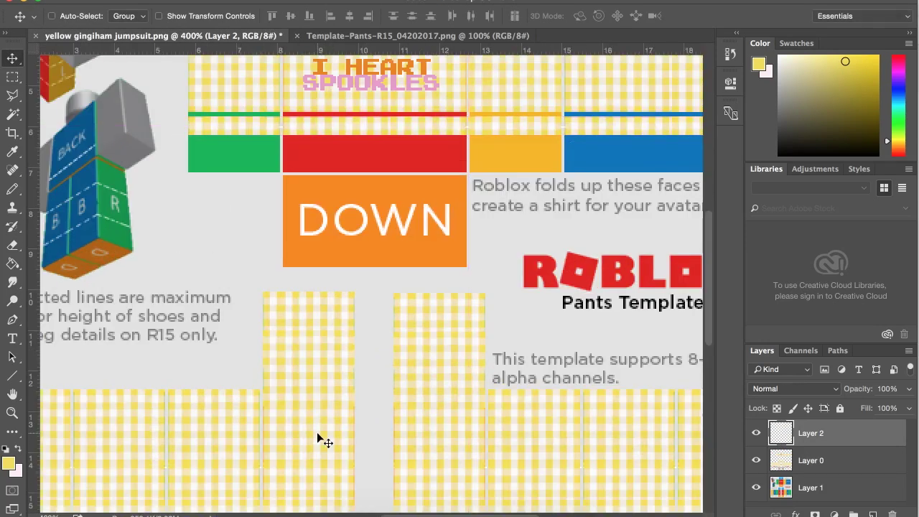
{"action": "scroll", "coordinate": [337, 385], "scroll_direction": "up", "scroll_amount": 5}
{"action": "key", "text": "Up"}
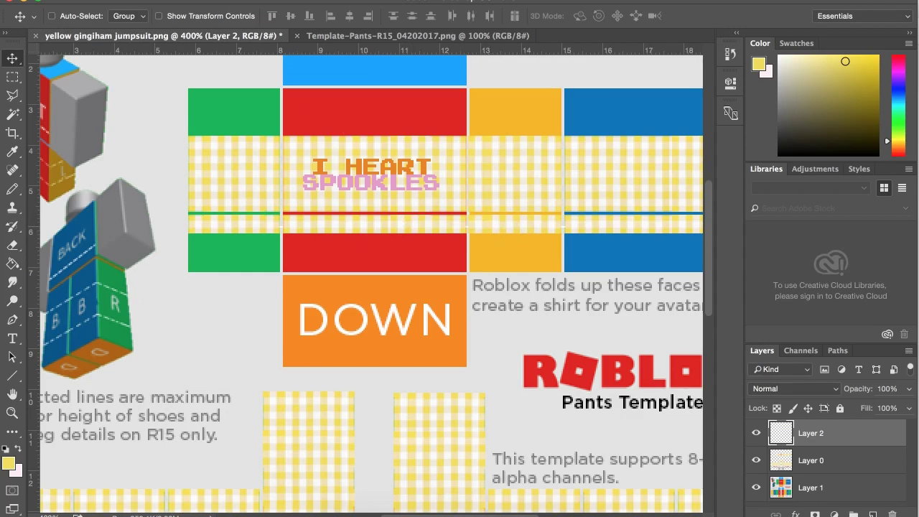
- Paste more gingham strips and align them to extend the pattern down to the torso's lower edge
{"action": "left_click", "coordinate": [188, 107]}
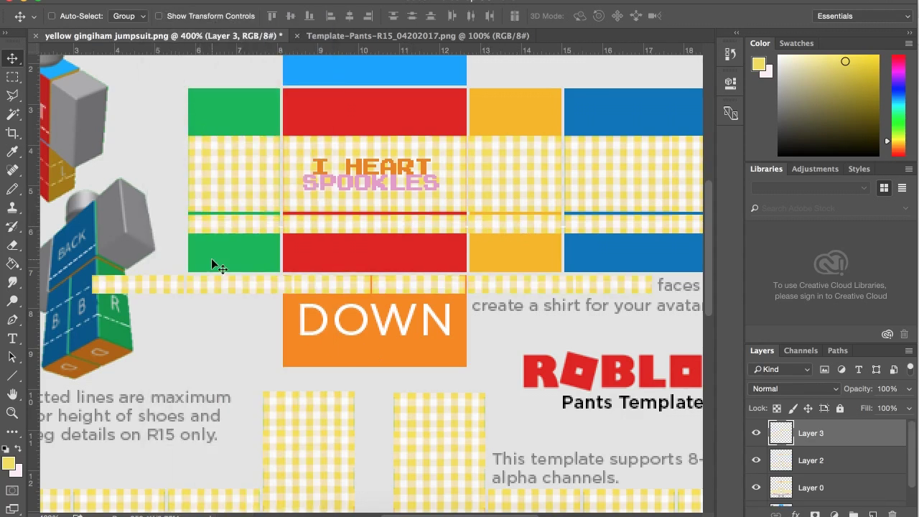
{"action": "left_click_drag", "start_coordinate": [222, 285], "coordinate": [306, 238]}
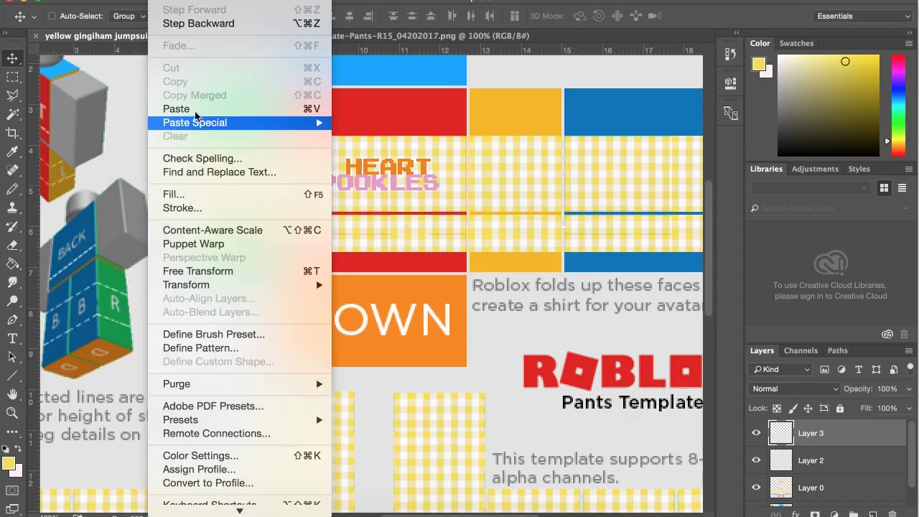
{"action": "left_click", "coordinate": [359, 122]}
{"action": "key", "text": "ctrl+minus"}
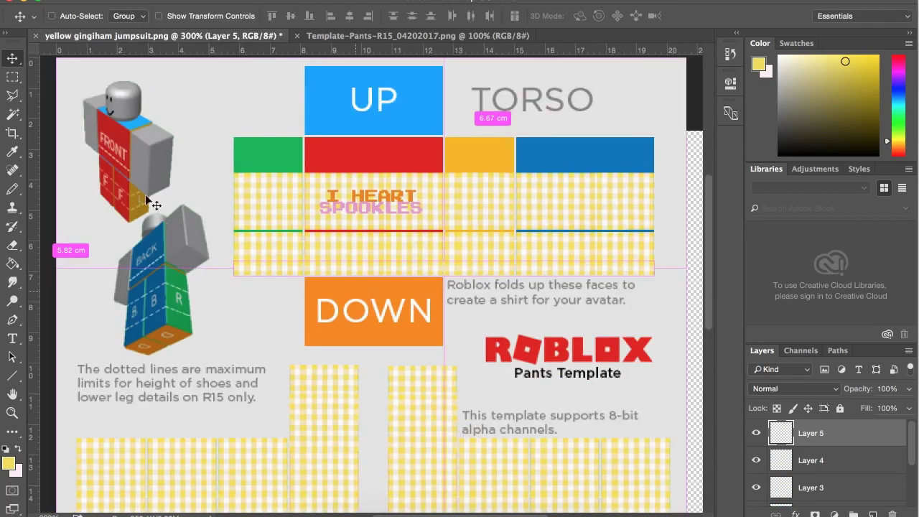
- Copy the gingham from the torso's back panel and position it over the DOWN panel, aligned with the panel's upper edge
{"action": "key", "text": "m"}
{"action": "left_click_drag", "start_coordinate": [647, 163], "coordinate": [514, 230]}
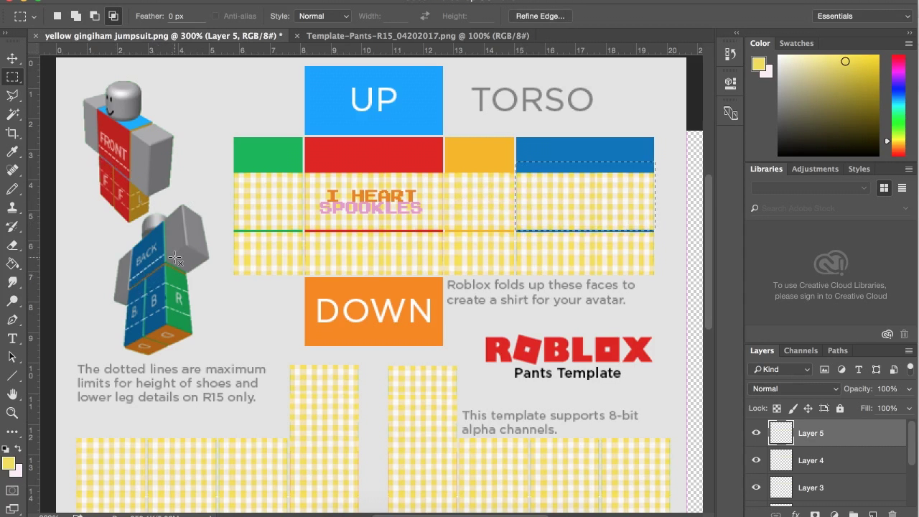
{"action": "left_click", "coordinate": [152, 1]}
{"action": "left_click", "coordinate": [194, 82]}
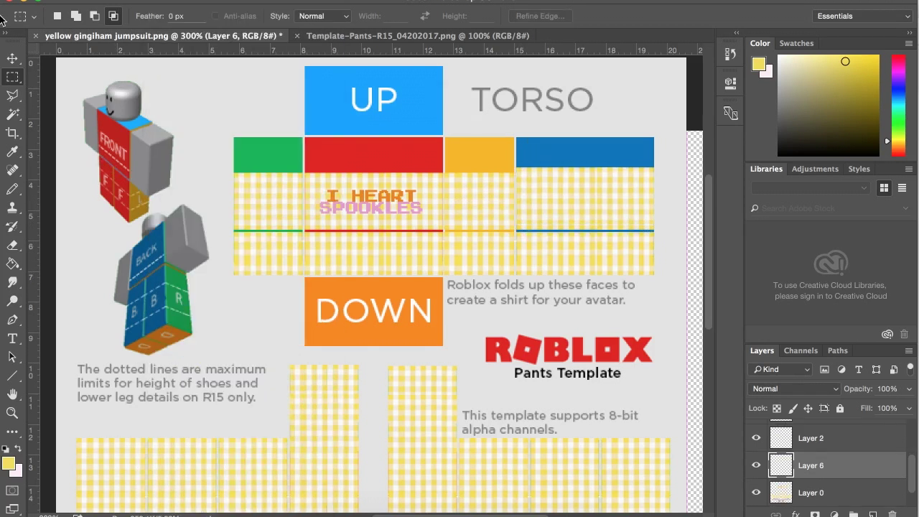
{"action": "left_click", "coordinate": [12, 59]}
{"action": "left_click_drag", "start_coordinate": [583, 216], "coordinate": [367, 323]}
{"action": "key", "text": "Up"}
{"action": "key", "text": "Left"}
{"action": "key", "text": "Up"}
{"action": "key", "text": "Up"}
{"action": "key", "text": "Up"}
{"action": "key", "text": "Up"}
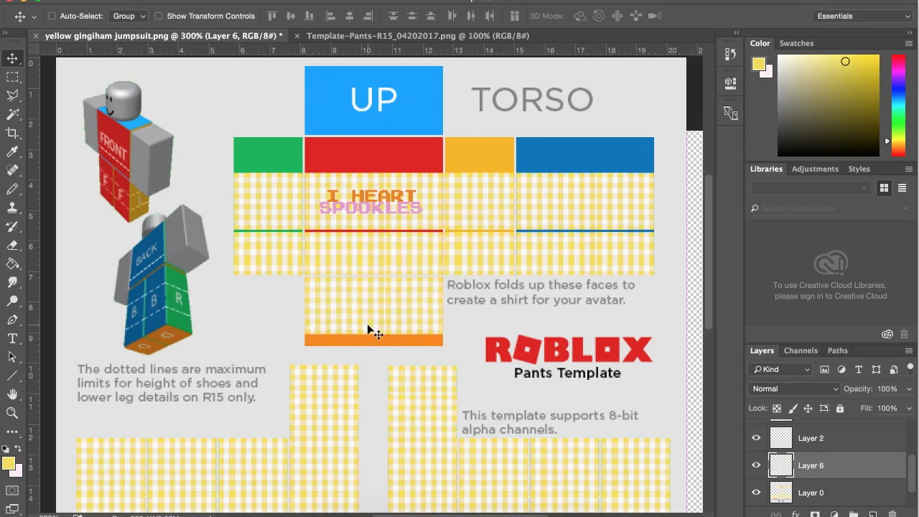
{"action": "left_click", "coordinate": [160, 1]}
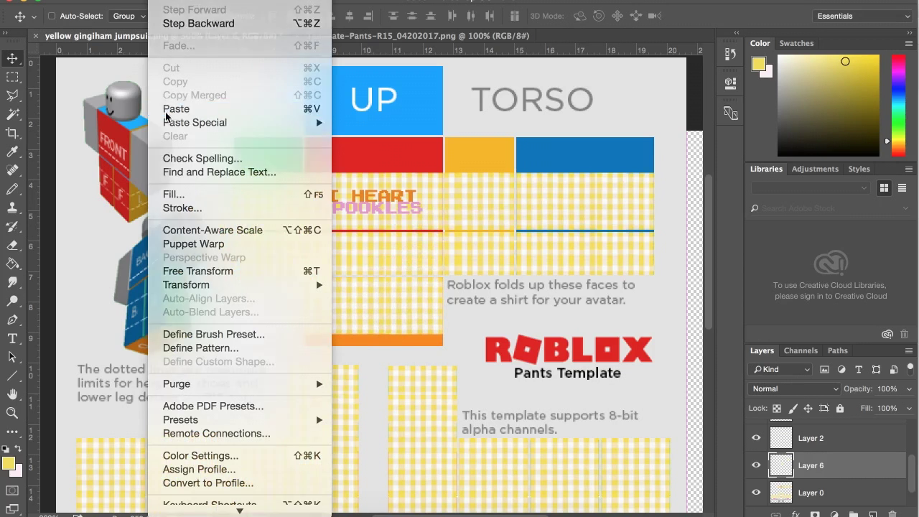
{"action": "left_click", "coordinate": [169, 166]}
{"action": "key", "text": "ctrl+minus"}
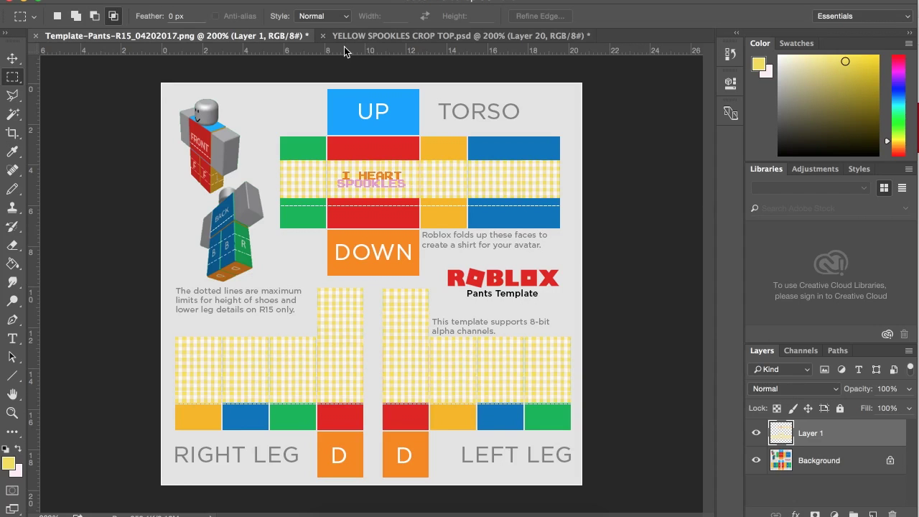
- Bring the shoe design from SPOOKLES JEANS.psd onto the pants template's lower legs and D panels, and hide the Background layer
{"action": "left_click", "coordinate": [136, 0]}
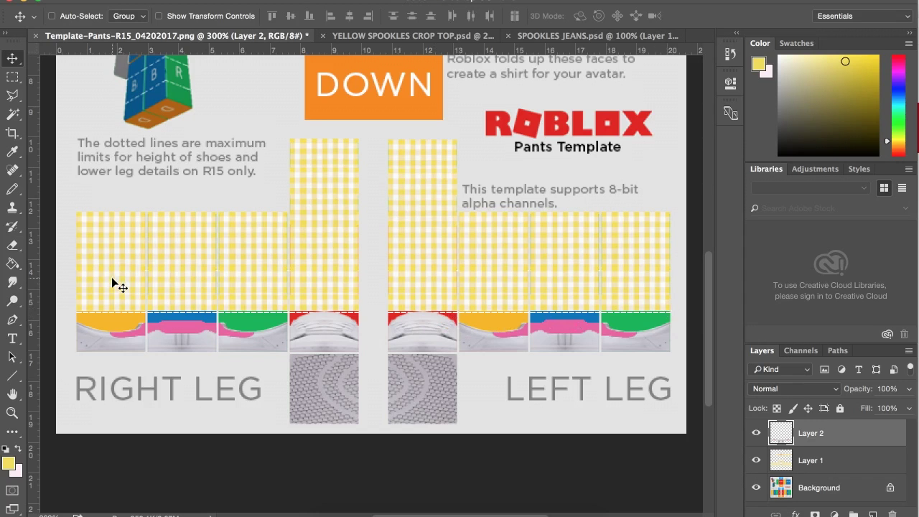
{"action": "key", "text": "ctrl+minus"}
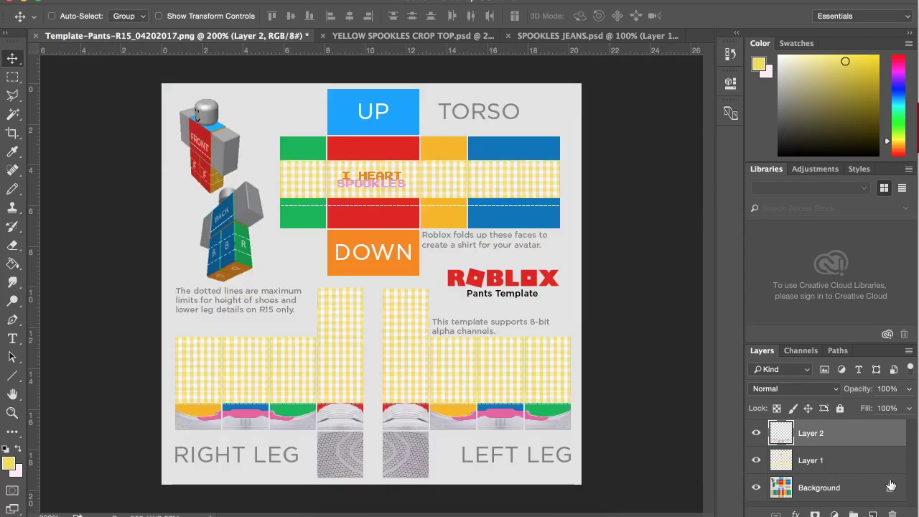
{"action": "left_click", "coordinate": [755, 490]}
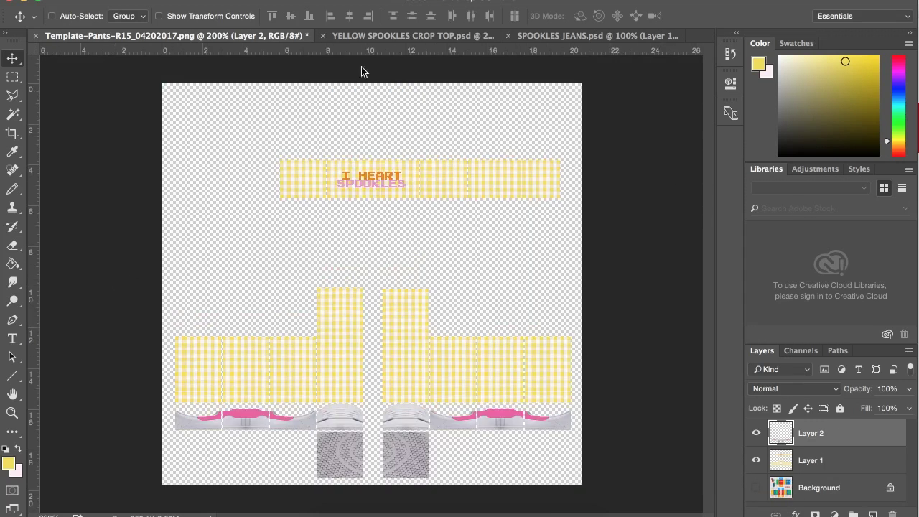
- Save the pants template as a PNG named "yellow gingiham jumpsuit" on the Desktop
{"action": "left_click", "coordinate": [136, 0]}
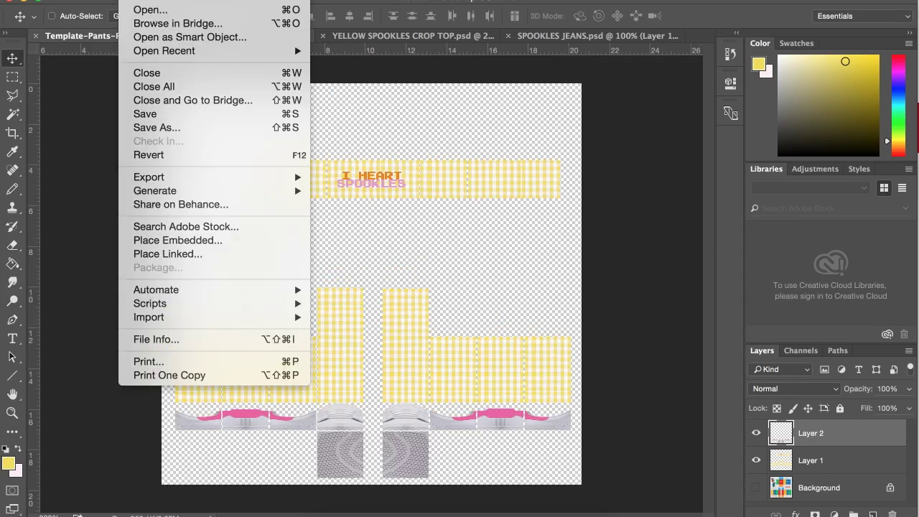
{"action": "left_click", "coordinate": [165, 134]}
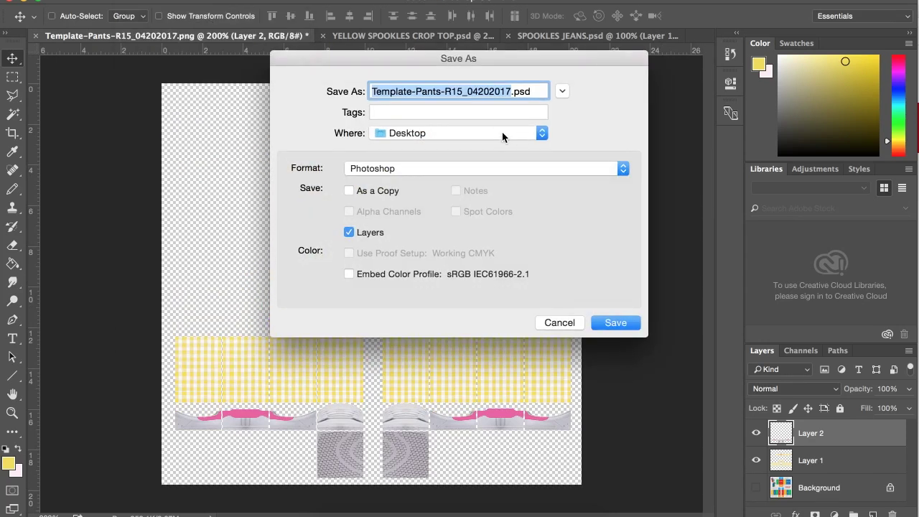
{"action": "type", "text": "yellow gingiham jumpsuit"}
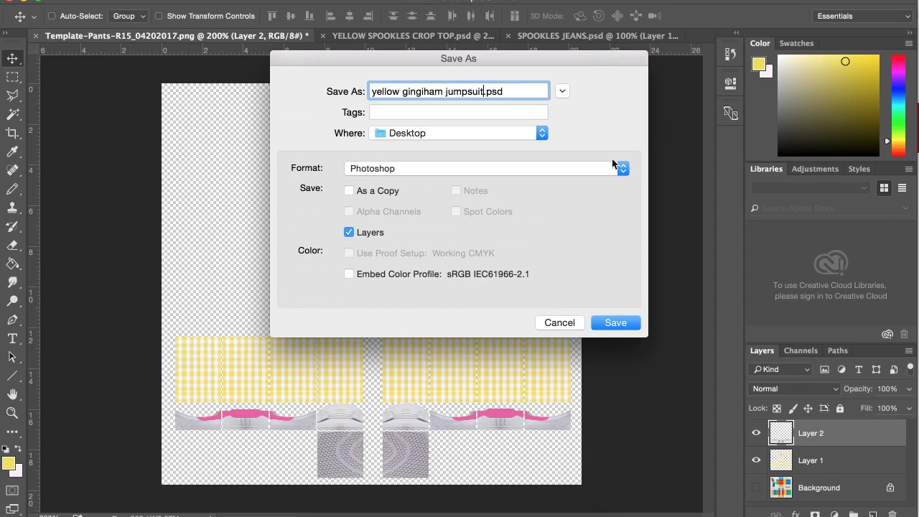
{"action": "left_click", "coordinate": [543, 168]}
{"action": "left_click", "coordinate": [360, 266]}
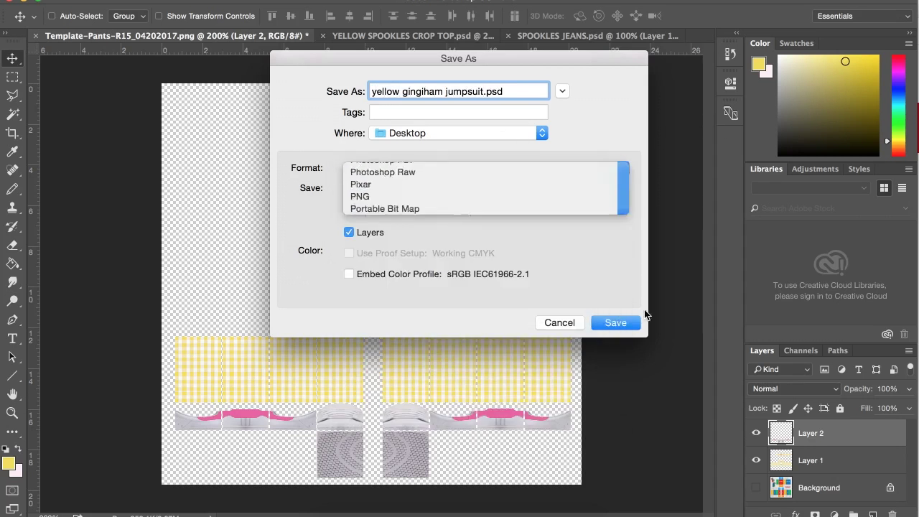
{"action": "left_click", "coordinate": [615, 323]}
{"action": "left_click", "coordinate": [525, 150]}
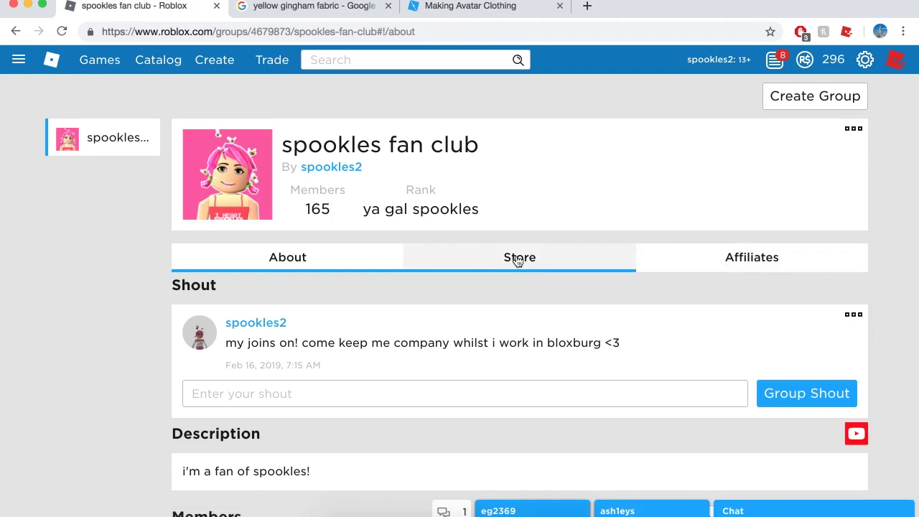
- Switch to the spookles fan club page on Roblox in the browser and look through the clothing in its store
{"action": "left_click", "coordinate": [518, 259]}
{"action": "scroll", "coordinate": [604, 248], "scroll_direction": "down", "scroll_amount": 2}
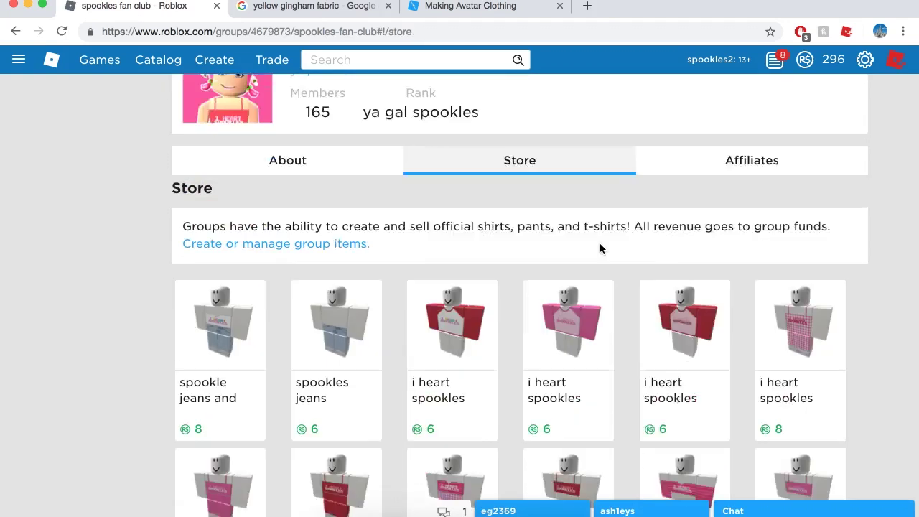
{"action": "scroll", "coordinate": [600, 249], "scroll_direction": "down", "scroll_amount": 3}
{"action": "scroll", "coordinate": [599, 248], "scroll_direction": "up", "scroll_amount": 4}
{"action": "scroll", "coordinate": [599, 259], "scroll_direction": "down", "scroll_amount": 1}
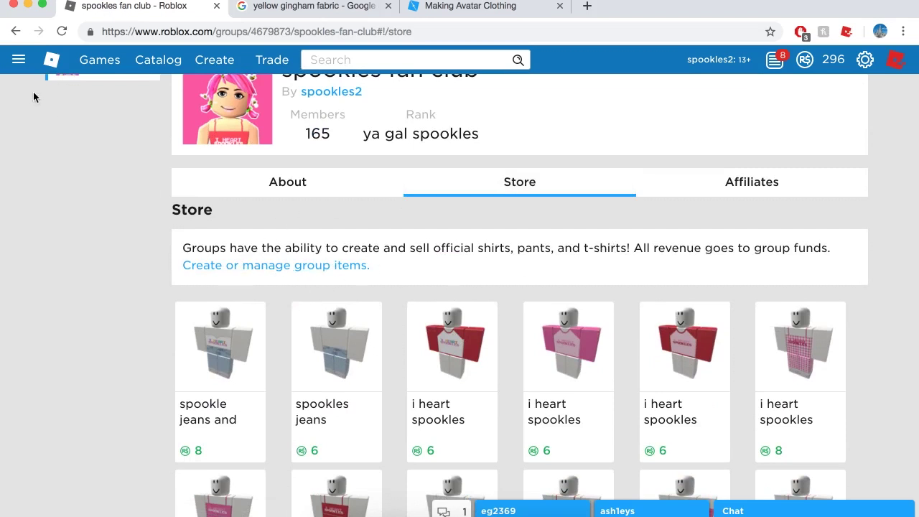
- Open the shirt upload form among the account's own creations
{"action": "left_click", "coordinate": [20, 69]}
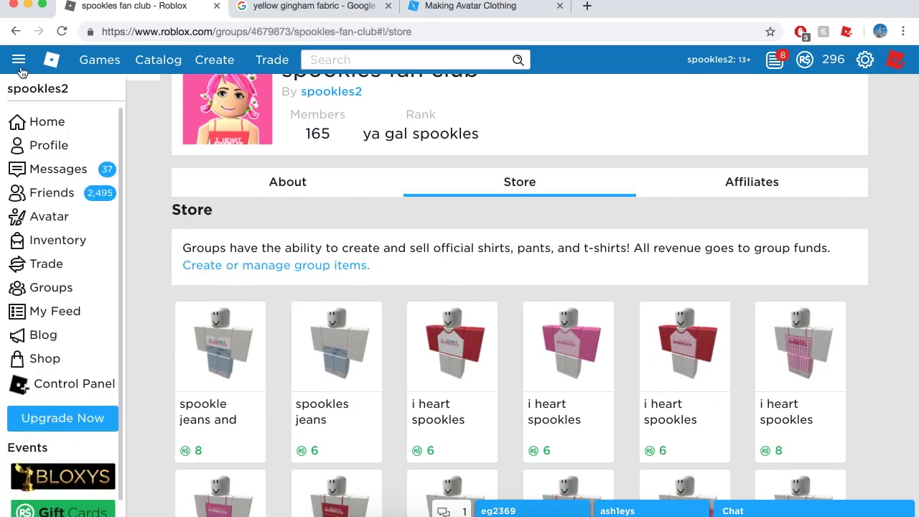
{"action": "left_click", "coordinate": [209, 68]}
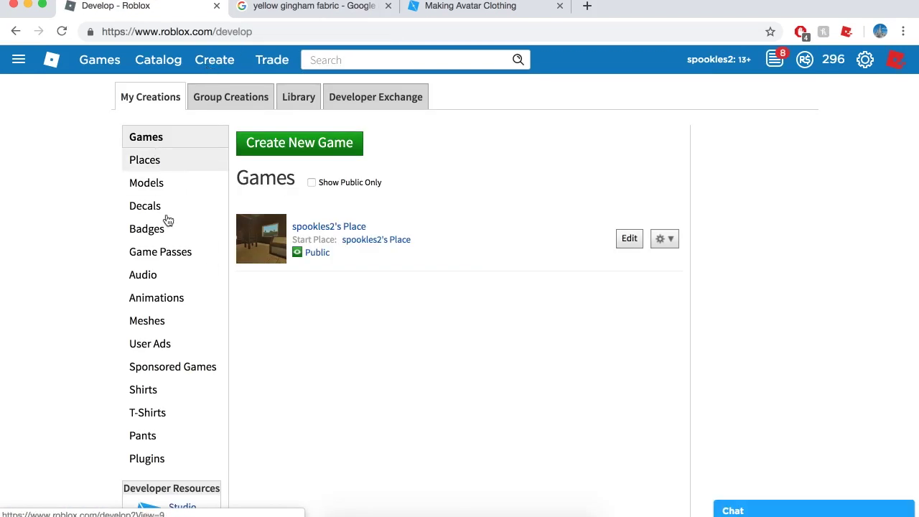
{"action": "left_click", "coordinate": [150, 391]}
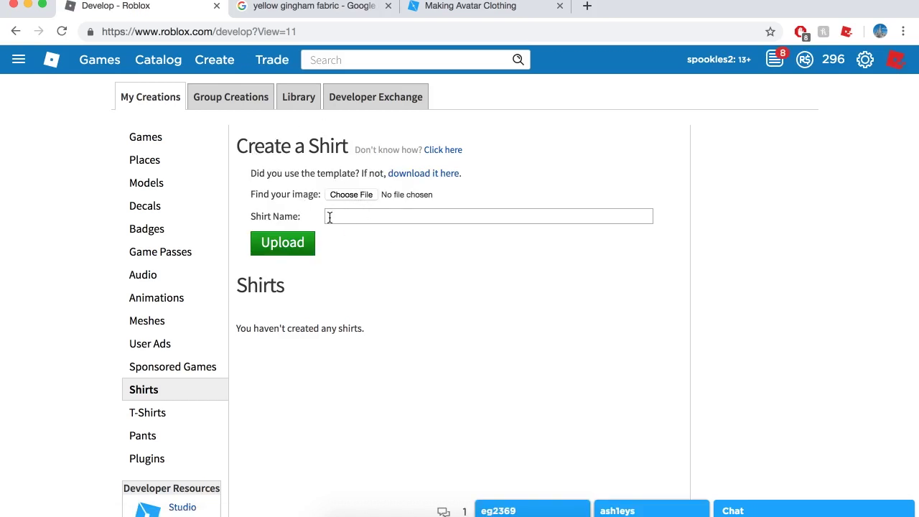
- Return to the spookles fan club group and open its item management page with the shirt upload form
{"action": "left_click", "coordinate": [20, 63]}
{"action": "left_click", "coordinate": [49, 287]}
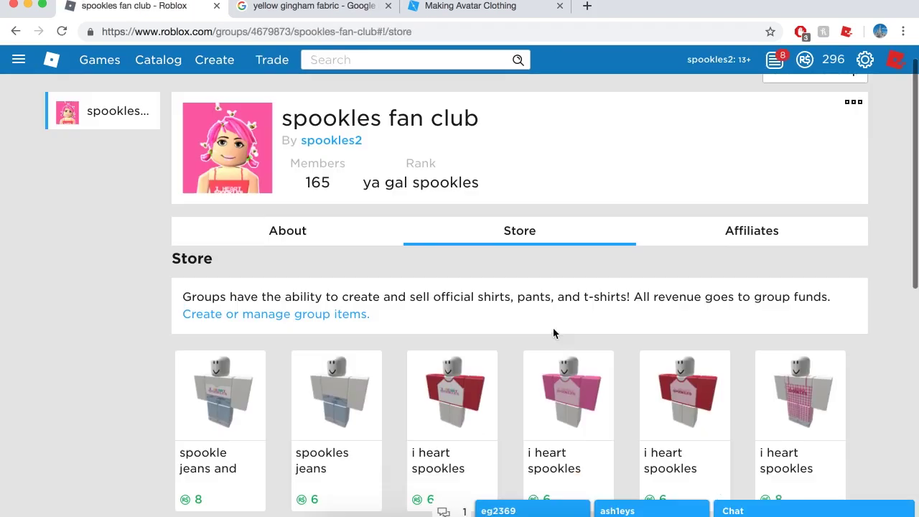
{"action": "left_click", "coordinate": [341, 318]}
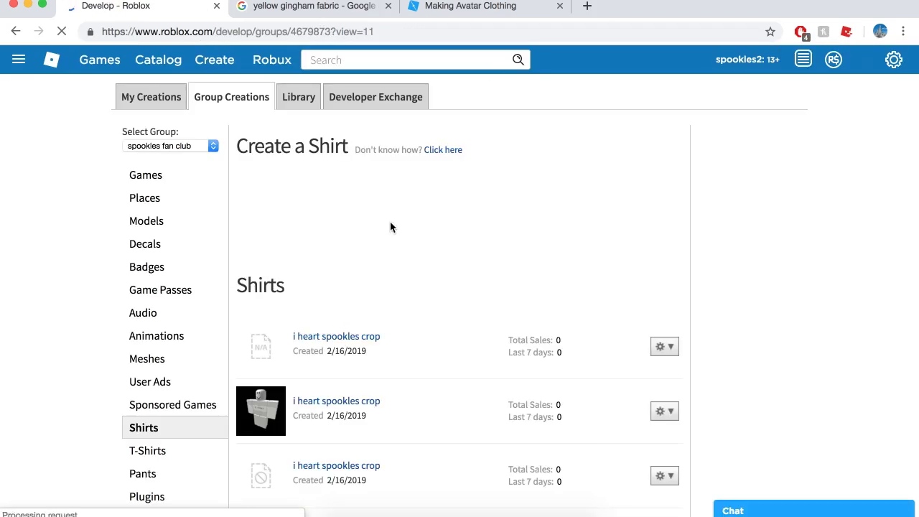
{"action": "scroll", "coordinate": [292, 352], "scroll_direction": "down", "scroll_amount": 2}
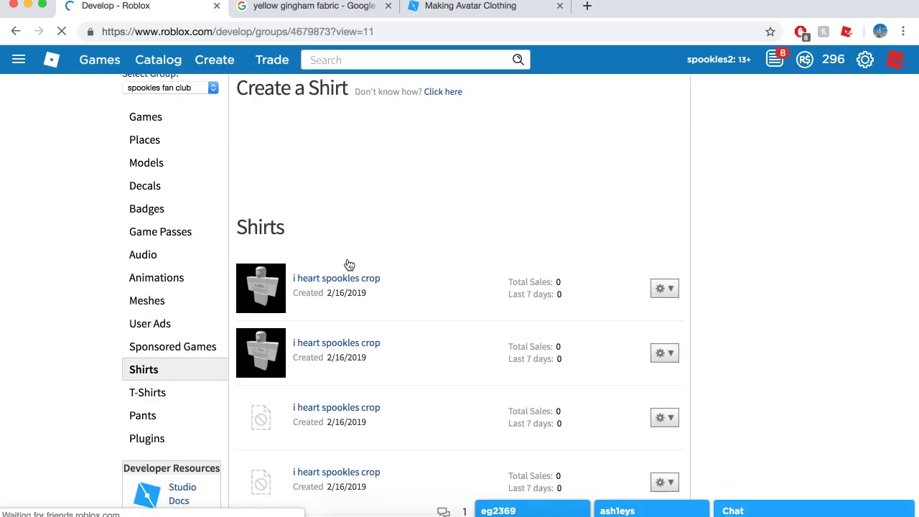
{"action": "scroll", "coordinate": [349, 264], "scroll_direction": "down", "scroll_amount": 15}
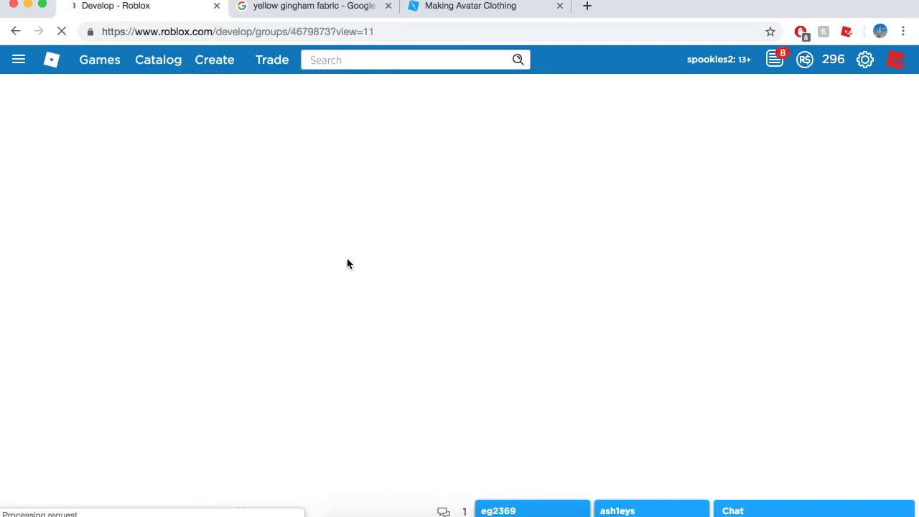
{"action": "scroll", "coordinate": [347, 264], "scroll_direction": "up", "scroll_amount": 10}
{"action": "scroll", "coordinate": [348, 265], "scroll_direction": "up", "scroll_amount": 10}
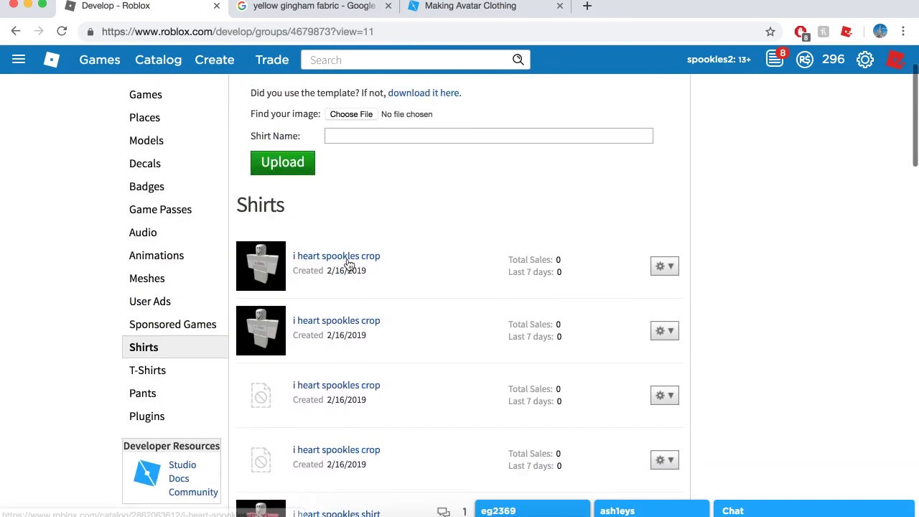
{"action": "scroll", "coordinate": [350, 264], "scroll_direction": "up", "scroll_amount": 3}
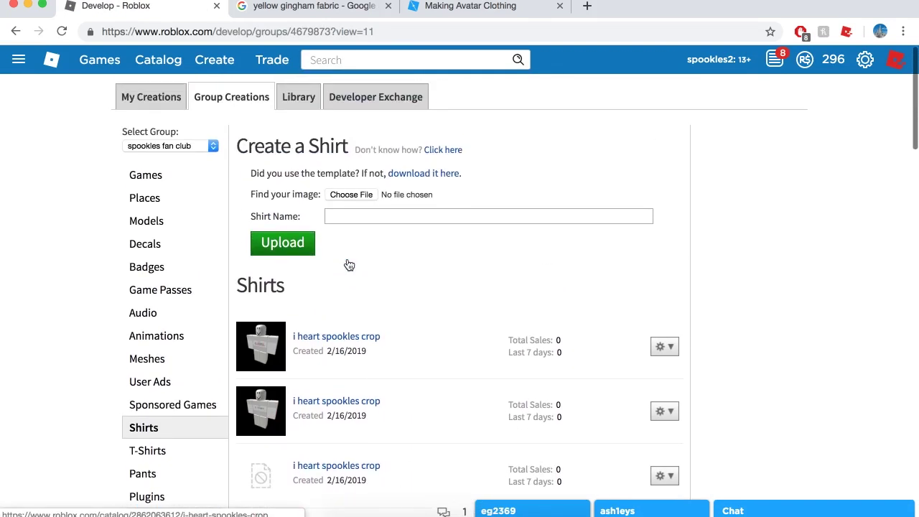
- Choose YELLOW SPOOKLES CROP TOP OFF SHOULDER.png from the merch folder as the group shirt's image
{"action": "left_click", "coordinate": [354, 194]}
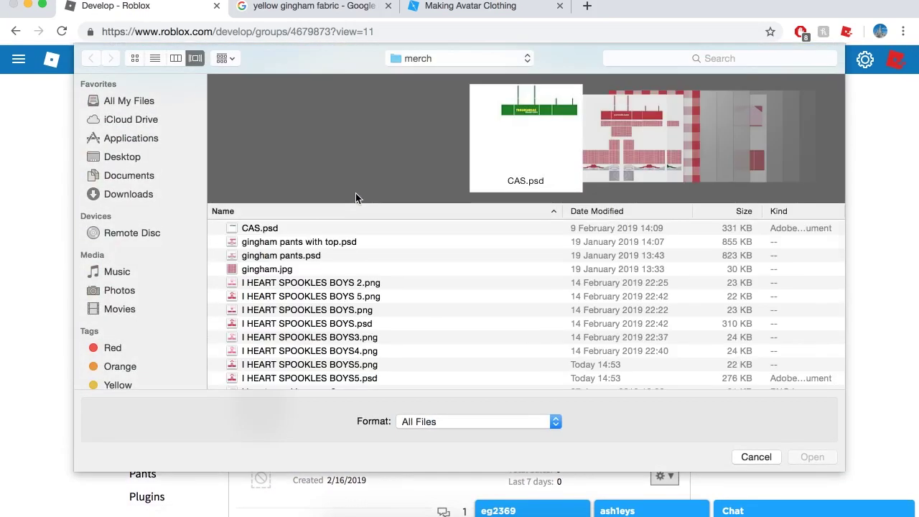
{"action": "scroll", "coordinate": [381, 326], "scroll_direction": "down", "scroll_amount": 10}
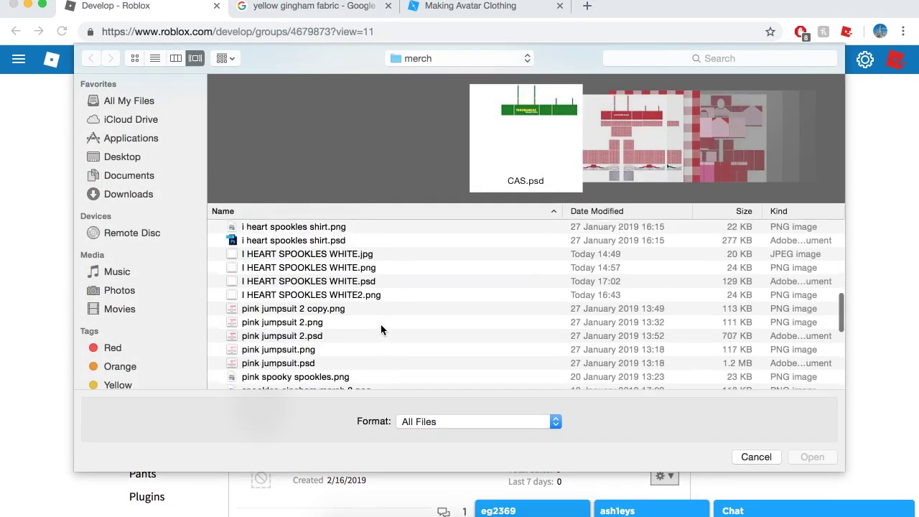
{"action": "scroll", "coordinate": [381, 329], "scroll_direction": "down", "scroll_amount": 5}
{"action": "scroll", "coordinate": [381, 329], "scroll_direction": "up", "scroll_amount": 15}
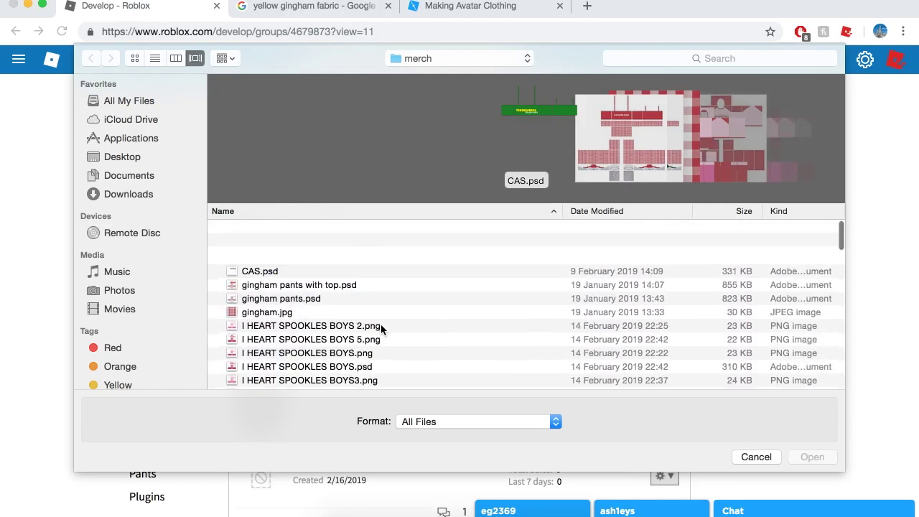
{"action": "scroll", "coordinate": [388, 297], "scroll_direction": "down", "scroll_amount": 15}
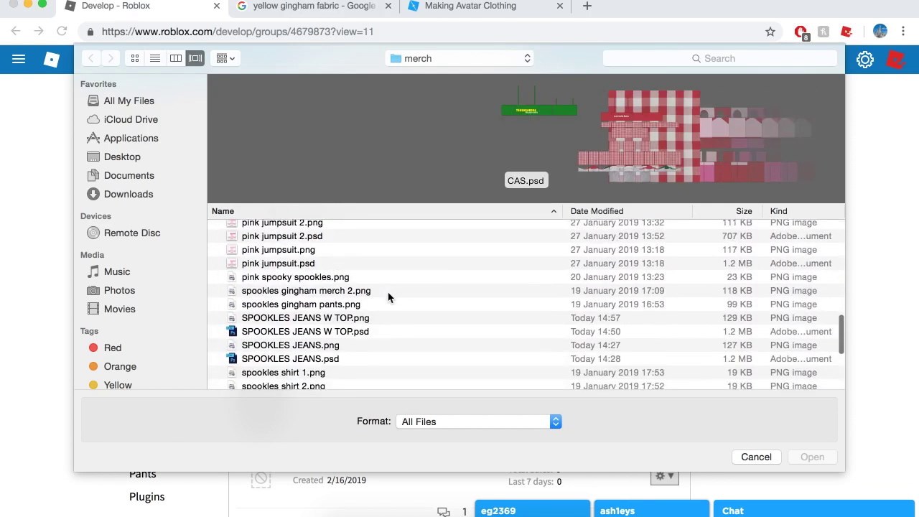
{"action": "scroll", "coordinate": [388, 297], "scroll_direction": "up", "scroll_amount": 3}
{"action": "scroll", "coordinate": [388, 297], "scroll_direction": "down", "scroll_amount": 7}
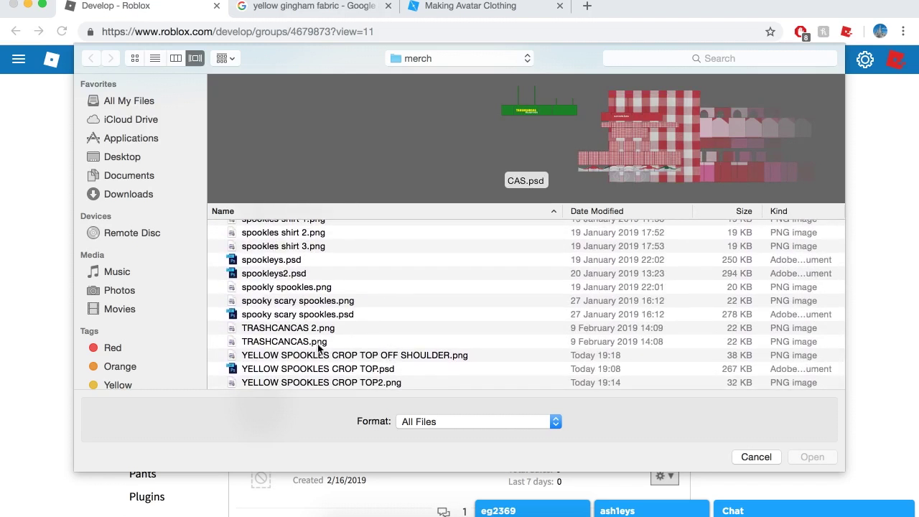
{"action": "left_click", "coordinate": [366, 356]}
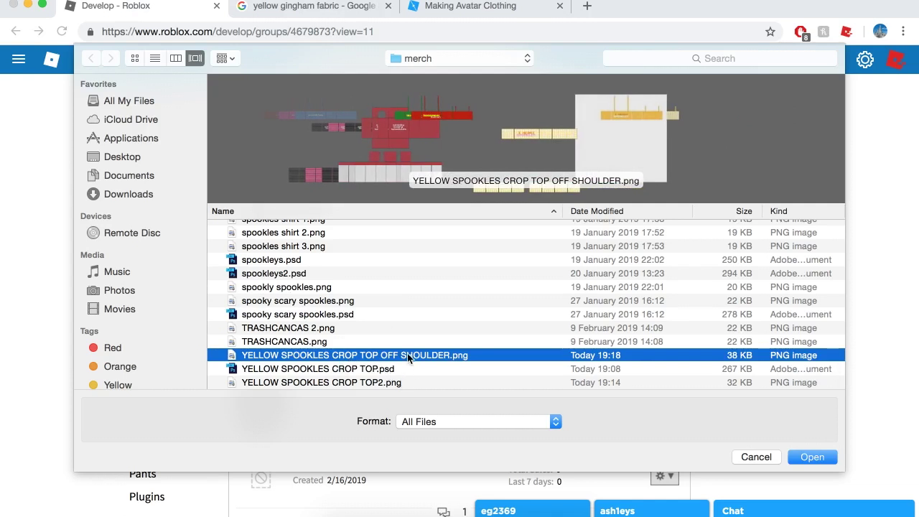
{"action": "double_click", "coordinate": [370, 355]}
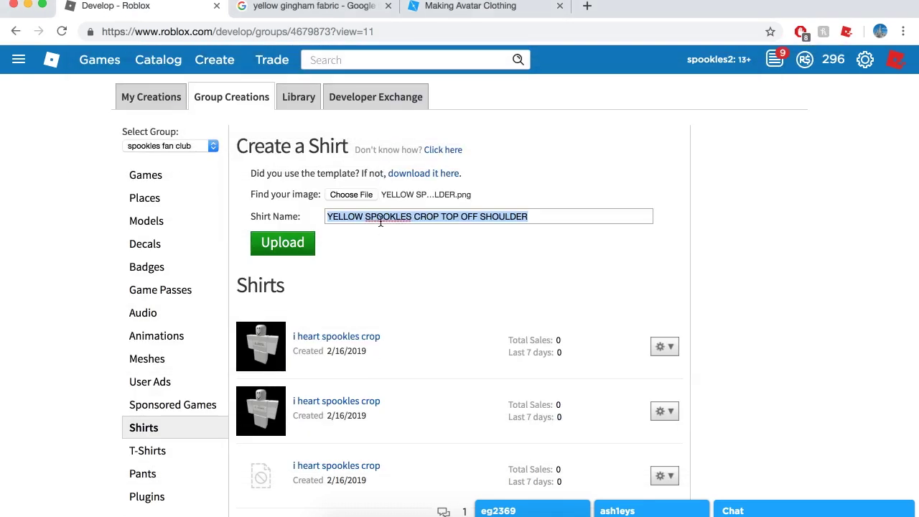
- Name the shirt "i heart spookles crop" and upload it to the group
{"action": "type", "text": "i y"}
{"action": "key", "text": "BackSpace"}
{"action": "type", "text": "heart spookle"}
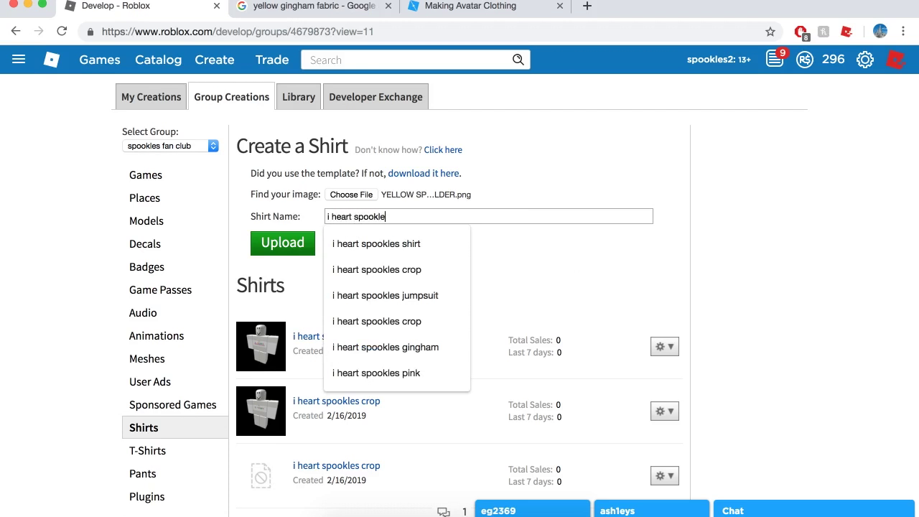
{"action": "type", "text": "s crop"}
{"action": "left_click", "coordinate": [377, 244]}
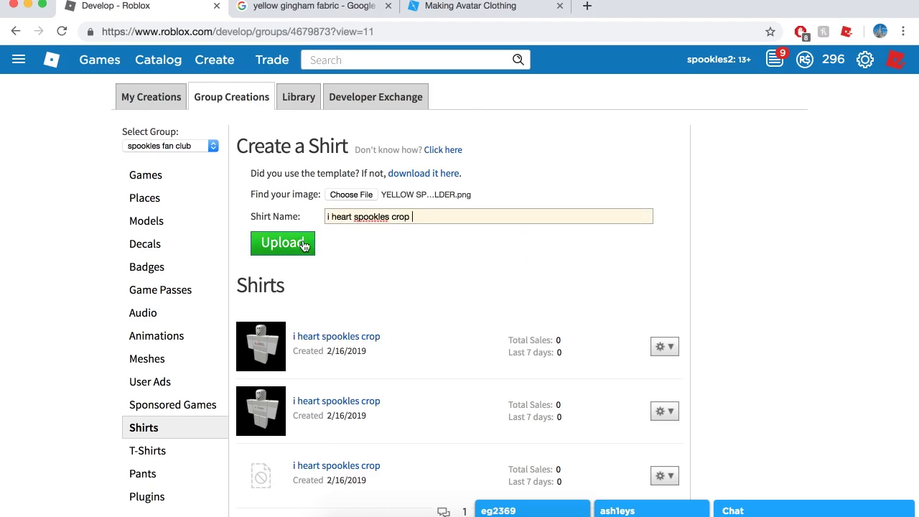
{"action": "left_click", "coordinate": [301, 246]}
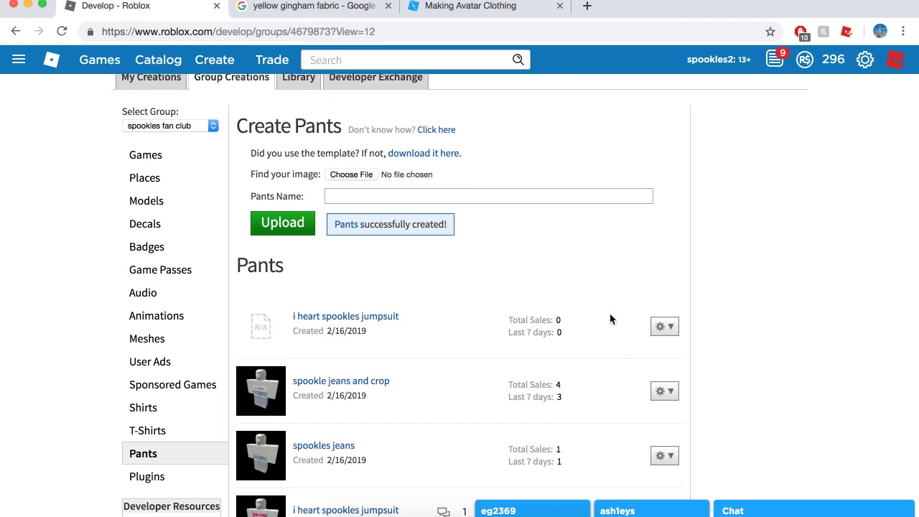
- From the group's shirts, open the configuration page of the first-listed "i heart spookles crop" in a new browser tab
{"action": "scroll", "coordinate": [610, 320], "scroll_direction": "down", "scroll_amount": 3}
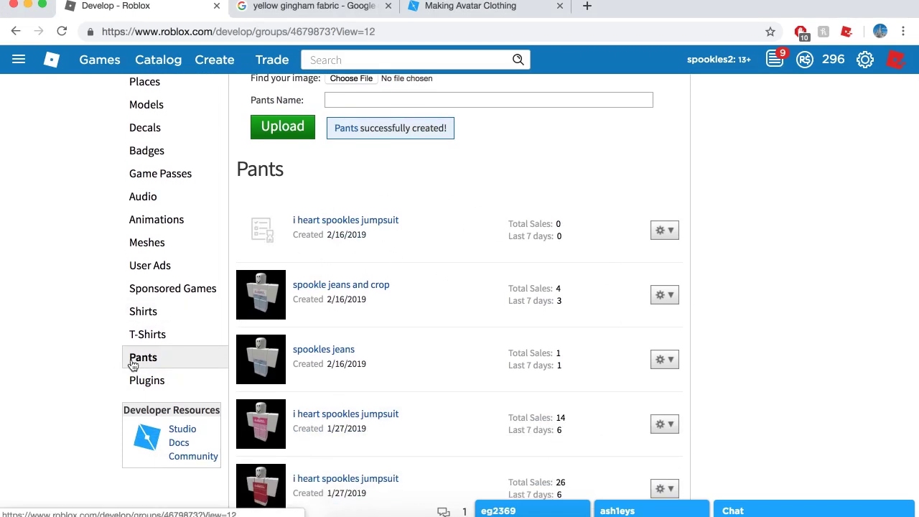
{"action": "left_click", "coordinate": [267, 279]}
{"action": "left_click", "coordinate": [188, 311]}
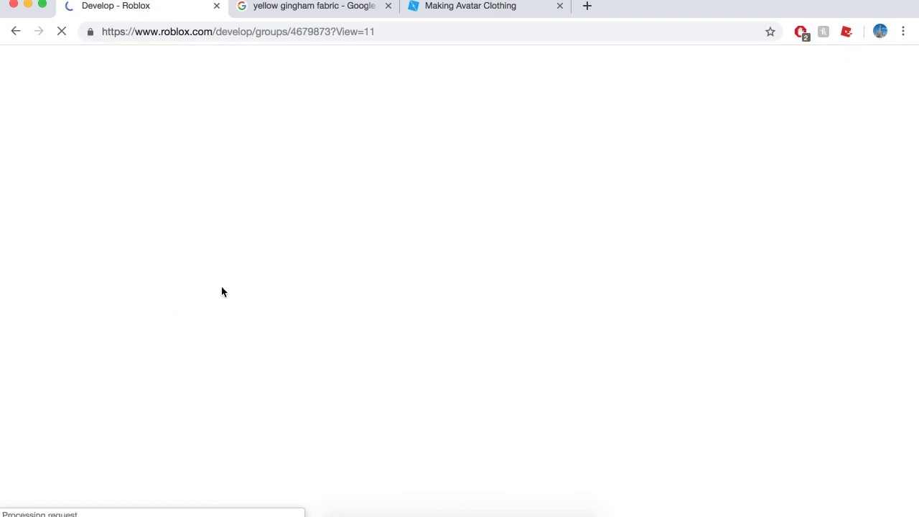
{"action": "scroll", "coordinate": [383, 443], "scroll_direction": "down", "scroll_amount": 3}
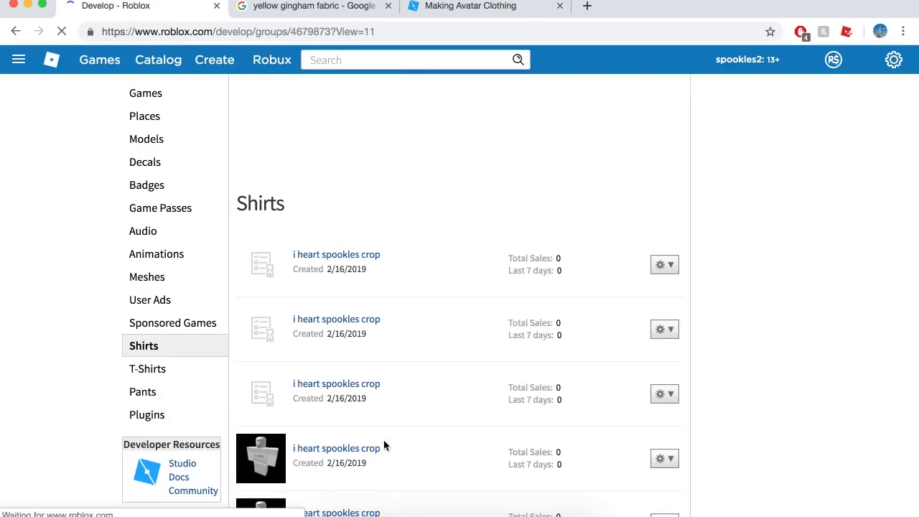
{"action": "left_click", "coordinate": [669, 267]}
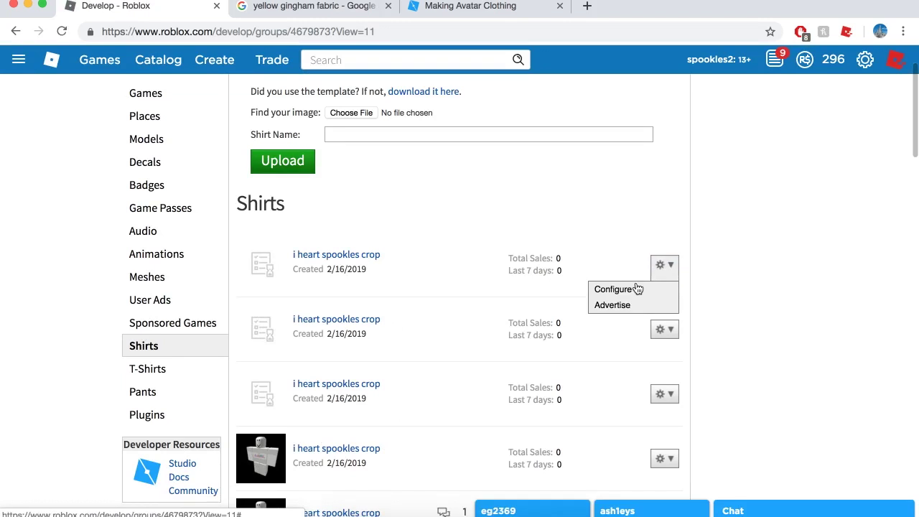
{"action": "right_click", "coordinate": [634, 294]}
{"action": "left_click", "coordinate": [657, 298]}
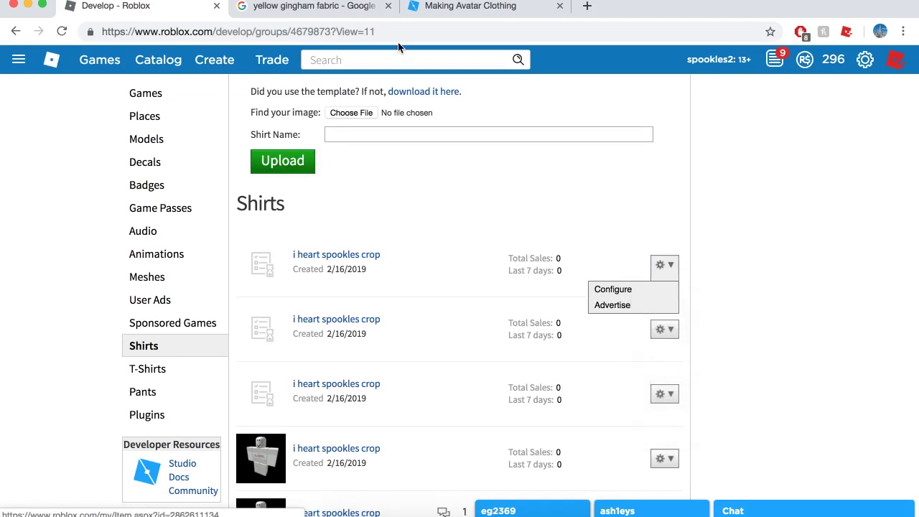
{"action": "left_click", "coordinate": [304, 7]}
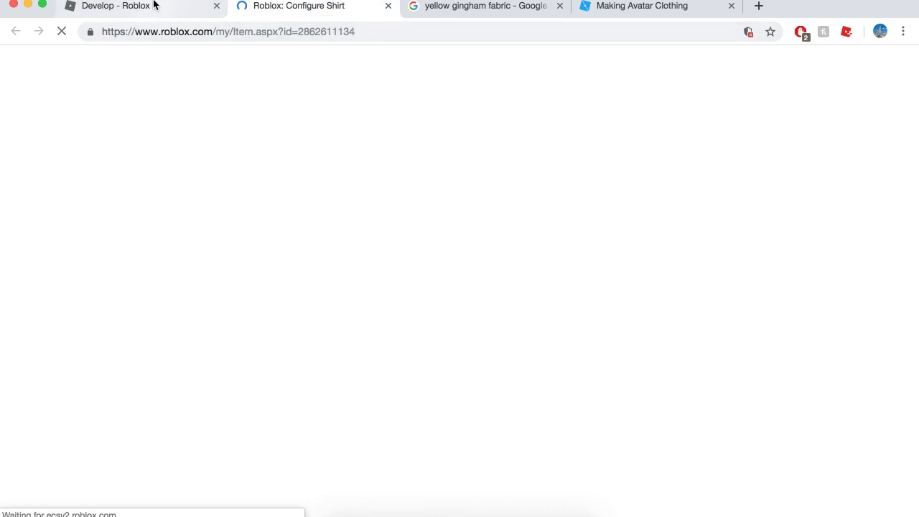
- Replace the shirt's description with "get your hands on some super cute spookles merch!", copy that text and save the item
{"action": "scroll", "coordinate": [388, 148], "scroll_direction": "down", "scroll_amount": 2}
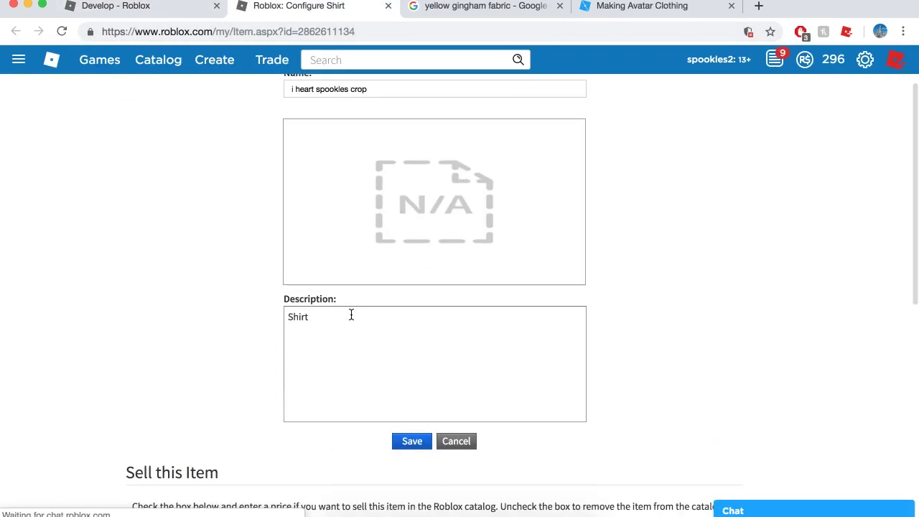
{"action": "left_click_drag", "start_coordinate": [351, 316], "coordinate": [201, 318]}
{"action": "key", "text": "BackSpace"}
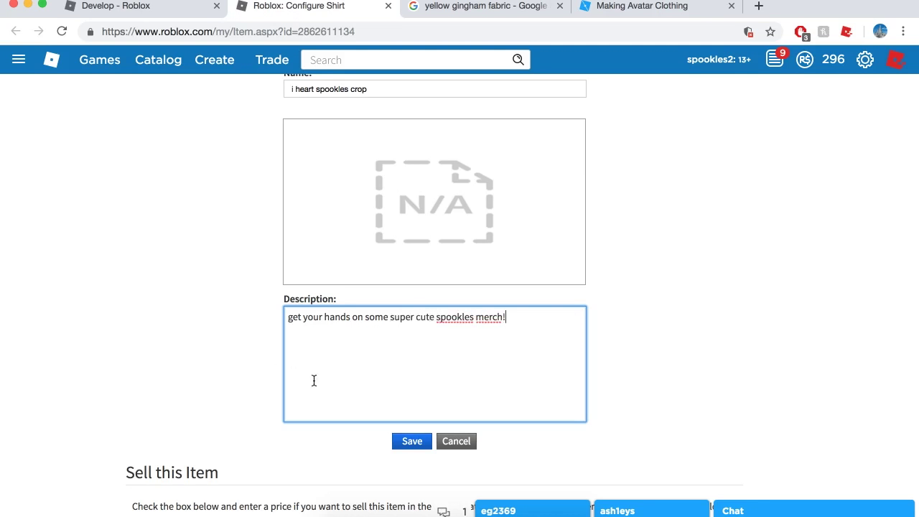
{"action": "left_click_drag", "start_coordinate": [534, 325], "coordinate": [235, 321]}
{"action": "right_click", "coordinate": [372, 322]}
{"action": "left_click", "coordinate": [402, 246]}
{"action": "left_click", "coordinate": [411, 441]}
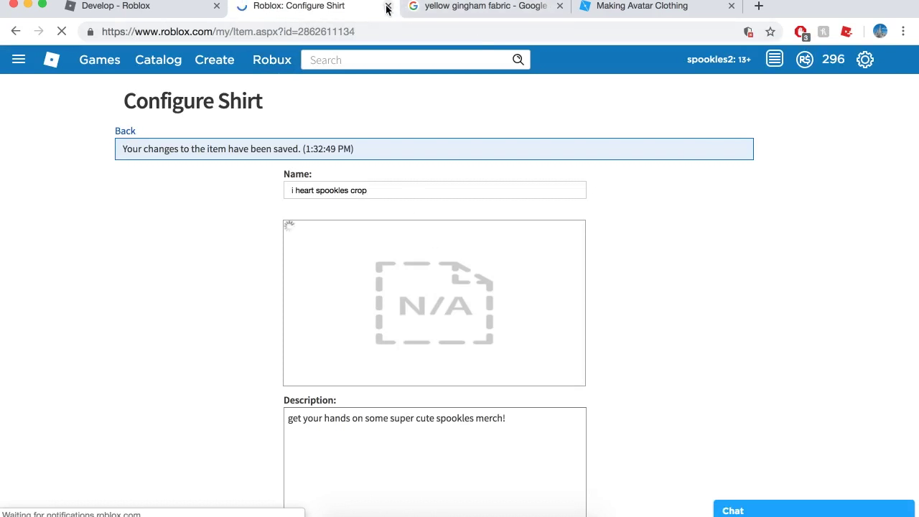
- Review the sale, comments and genre settings of the remaining "i heart spookles crop" shirt and save it with its merch description
{"action": "left_click", "coordinate": [180, 5]}
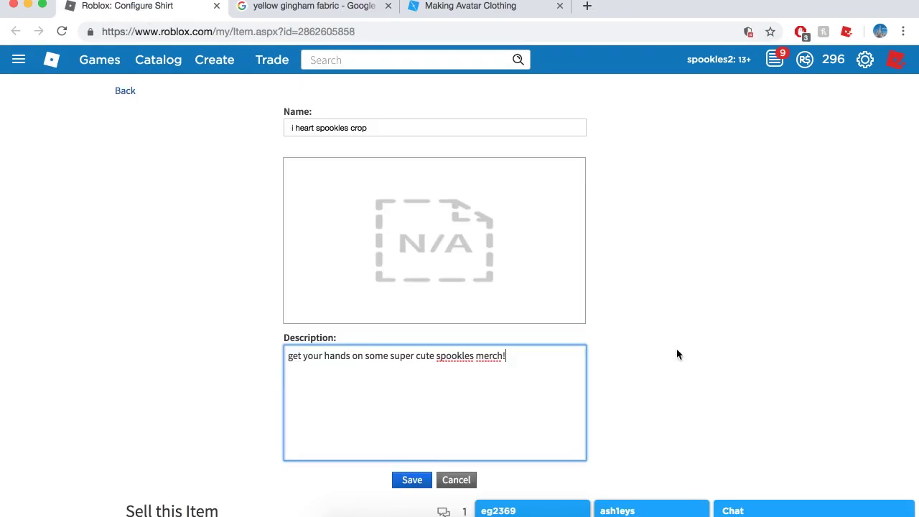
{"action": "scroll", "coordinate": [505, 374], "scroll_direction": "down", "scroll_amount": 5}
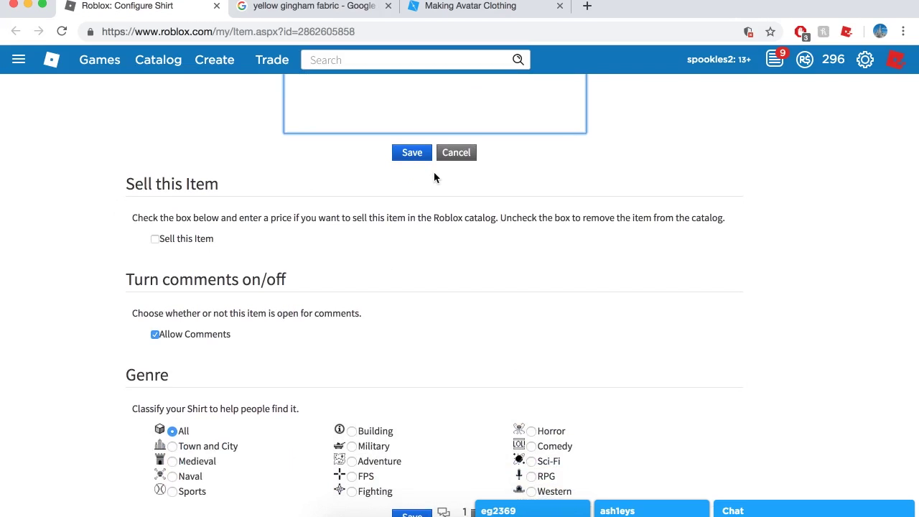
{"action": "scroll", "coordinate": [434, 174], "scroll_direction": "up", "scroll_amount": 3}
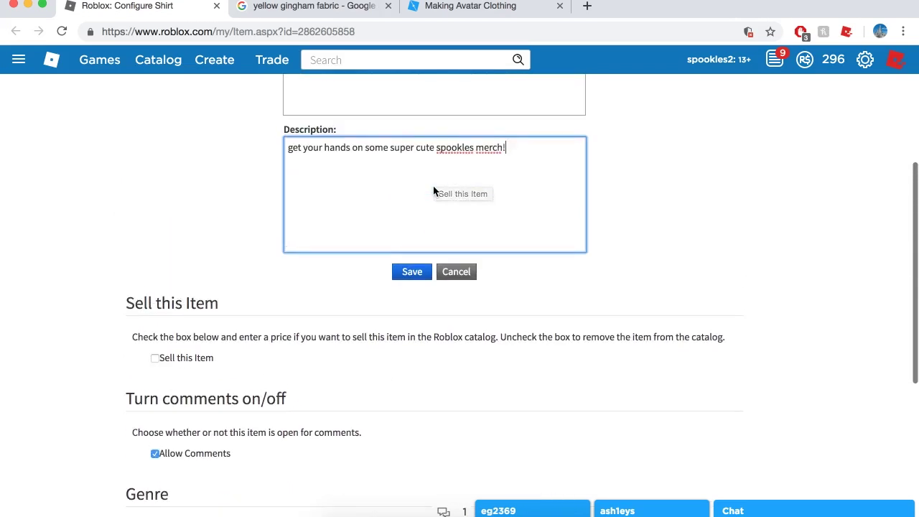
{"action": "scroll", "coordinate": [434, 188], "scroll_direction": "down", "scroll_amount": 1}
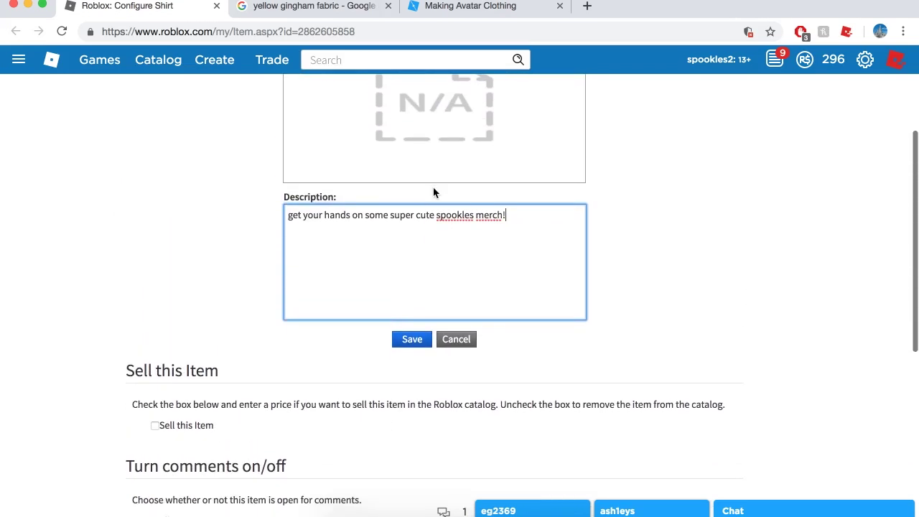
{"action": "scroll", "coordinate": [435, 190], "scroll_direction": "up", "scroll_amount": 3}
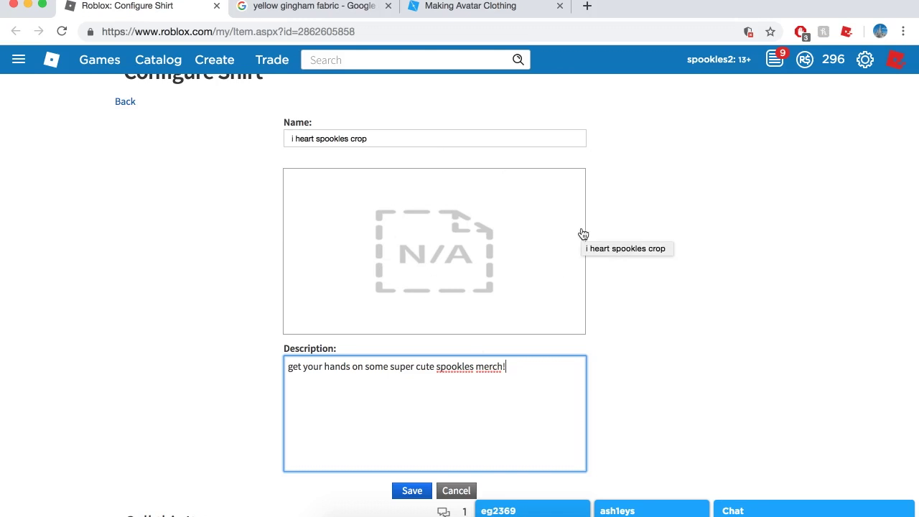
{"action": "scroll", "coordinate": [583, 234], "scroll_direction": "down", "scroll_amount": 5}
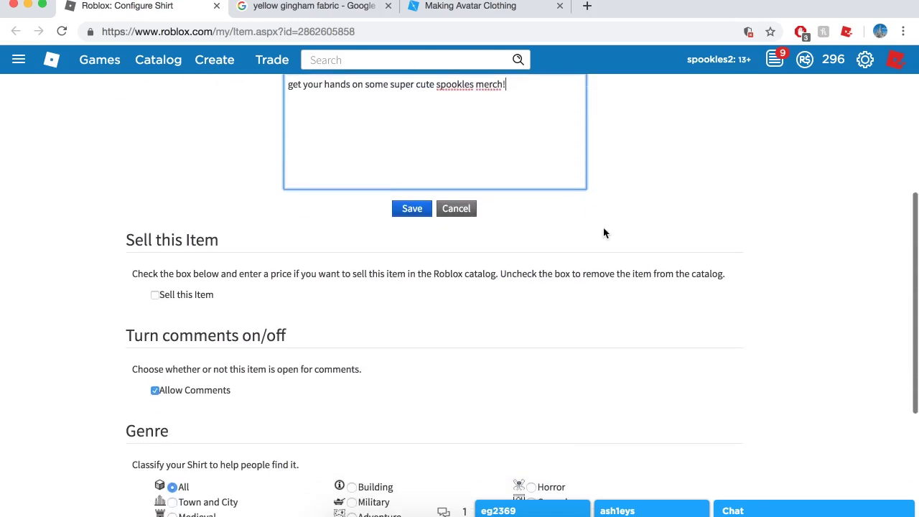
{"action": "scroll", "coordinate": [256, 298], "scroll_direction": "down", "scroll_amount": 4}
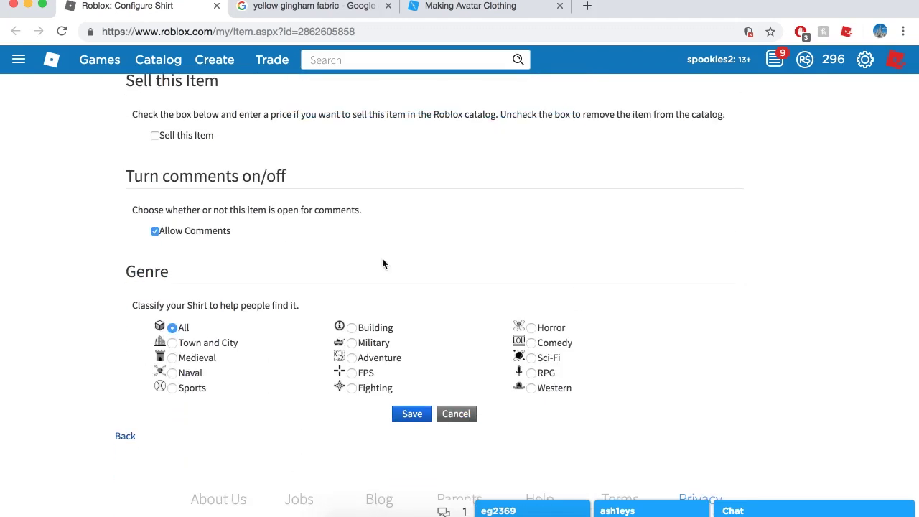
{"action": "scroll", "coordinate": [338, 356], "scroll_direction": "up", "scroll_amount": 5}
{"action": "scroll", "coordinate": [339, 356], "scroll_direction": "down", "scroll_amount": 3}
{"action": "scroll", "coordinate": [505, 216], "scroll_direction": "up", "scroll_amount": 5}
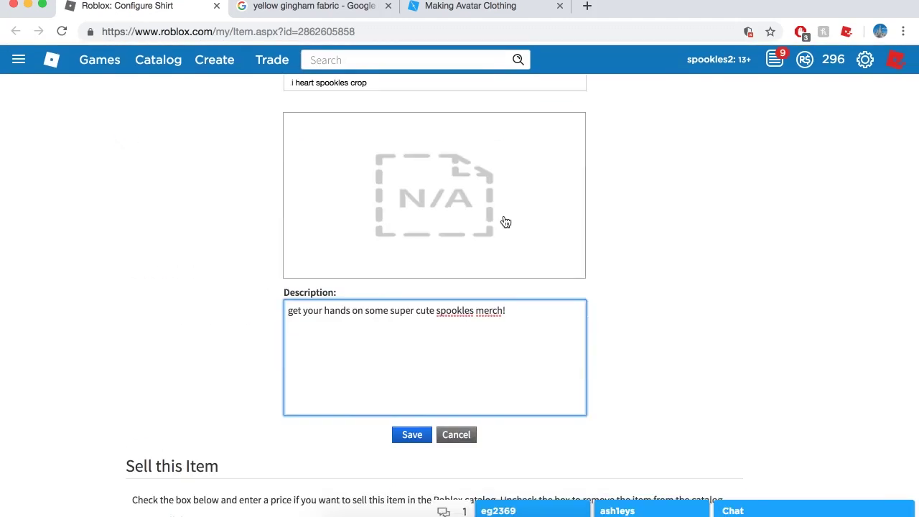
{"action": "scroll", "coordinate": [505, 225], "scroll_direction": "down", "scroll_amount": 1}
{"action": "scroll", "coordinate": [545, 268], "scroll_direction": "up", "scroll_amount": 1}
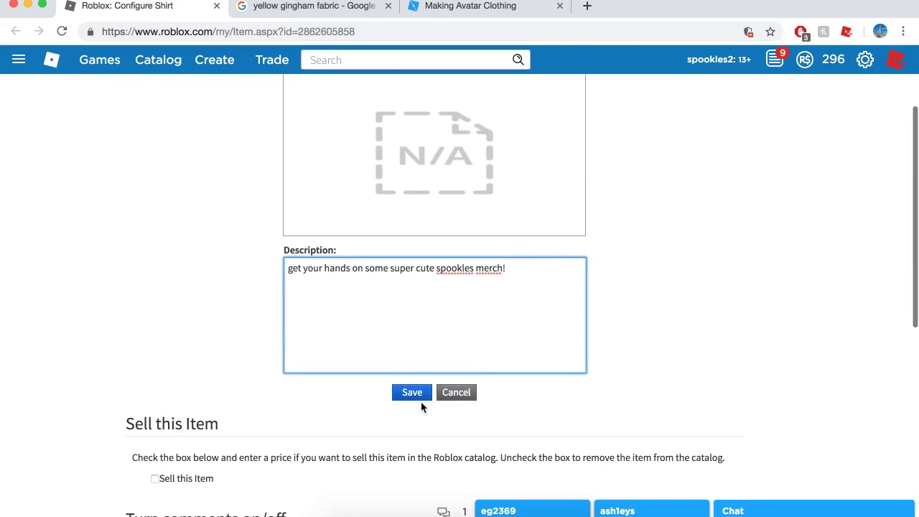
{"action": "left_click", "coordinate": [412, 392]}
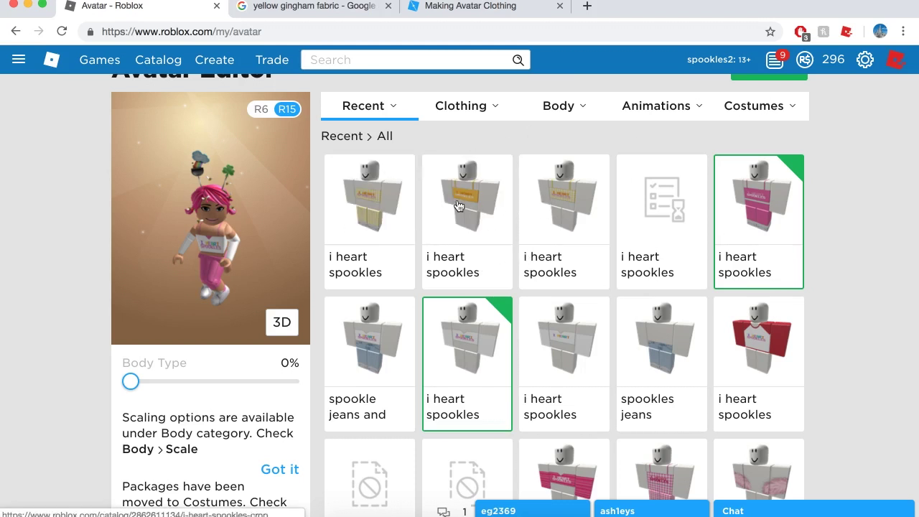
- In the Avatar Editor, try on the yellow gingham "i heart spookles" jumpsuit and the recently uploaded "i heart spookles" crop tops
{"action": "left_click", "coordinate": [380, 215]}
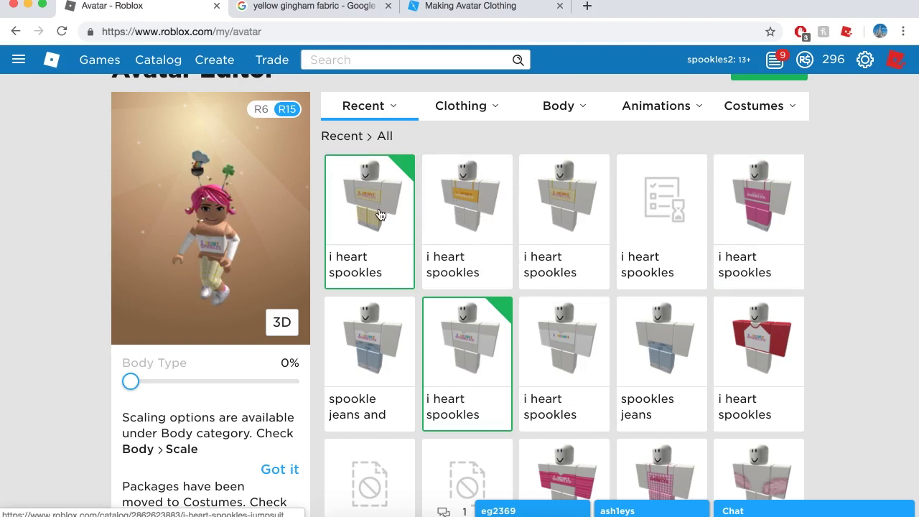
{"action": "left_click", "coordinate": [554, 197]}
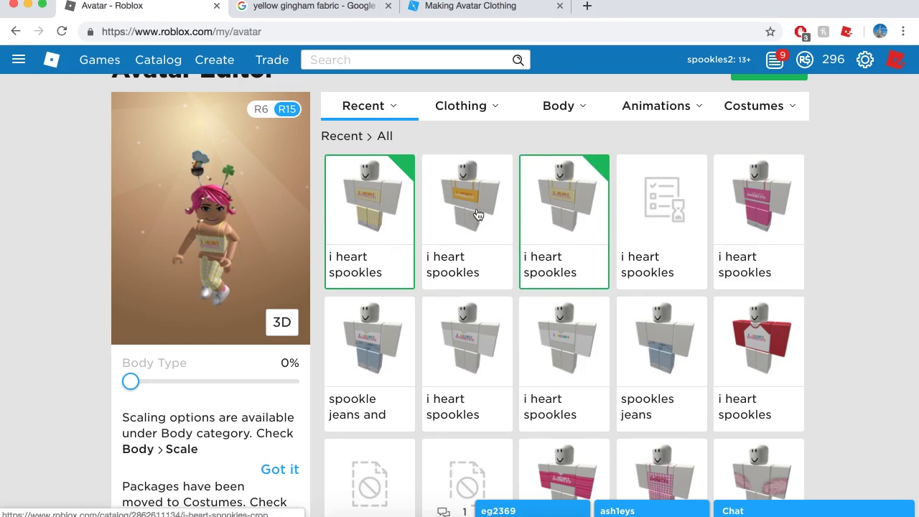
{"action": "left_click", "coordinate": [643, 201]}
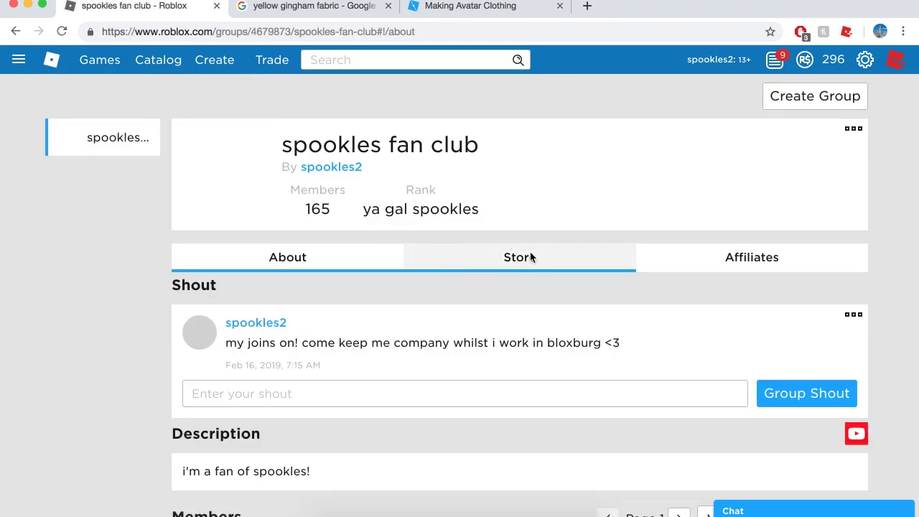
- Look through the clothing in the spookles fan club store, and open the group's item management page at its shirts
{"action": "left_click", "coordinate": [527, 263]}
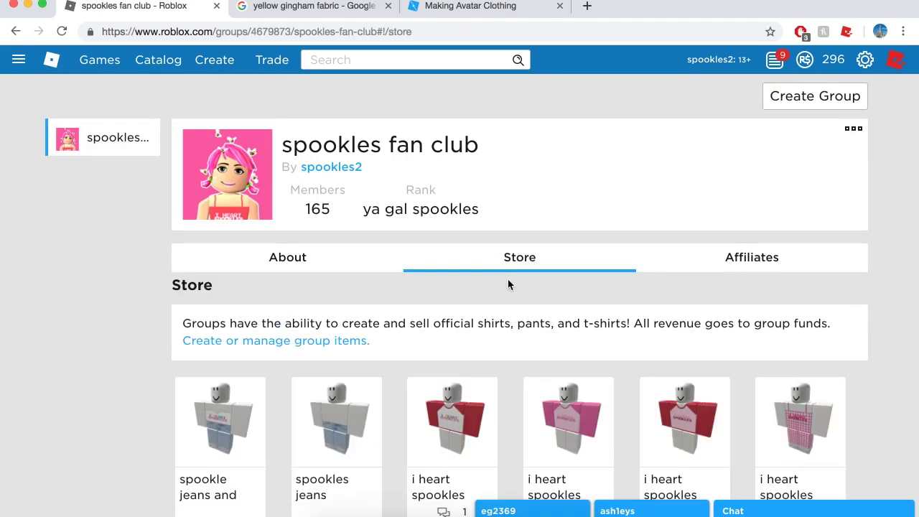
{"action": "scroll", "coordinate": [537, 307], "scroll_direction": "down", "scroll_amount": 5}
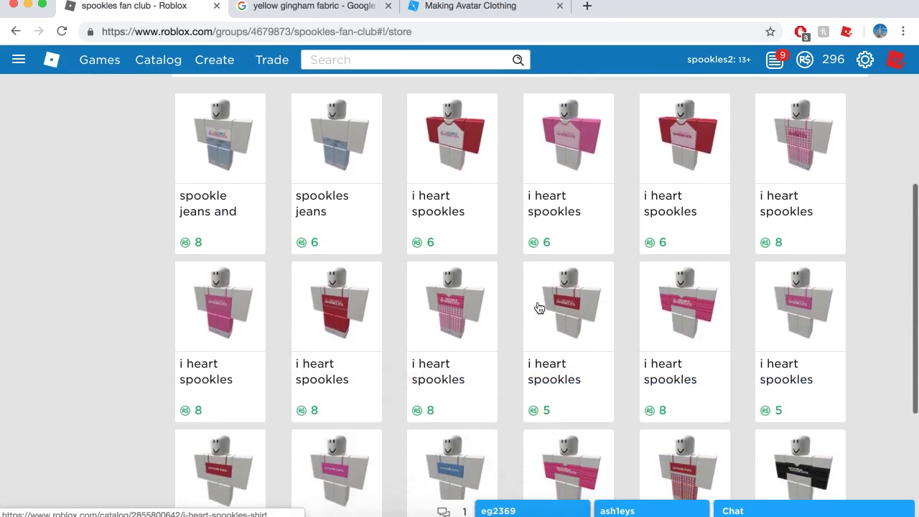
{"action": "scroll", "coordinate": [808, 271], "scroll_direction": "up", "scroll_amount": 2}
{"action": "scroll", "coordinate": [733, 272], "scroll_direction": "up", "scroll_amount": 1}
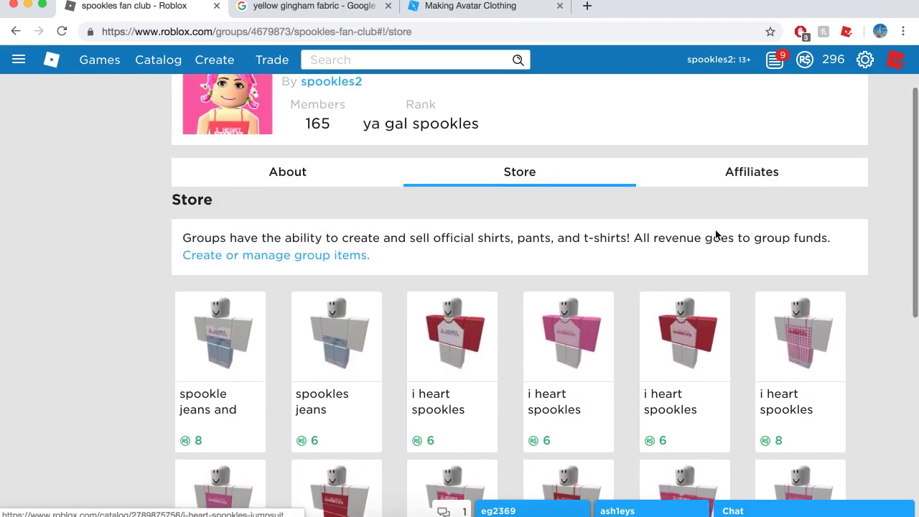
{"action": "scroll", "coordinate": [808, 190], "scroll_direction": "up", "scroll_amount": 1}
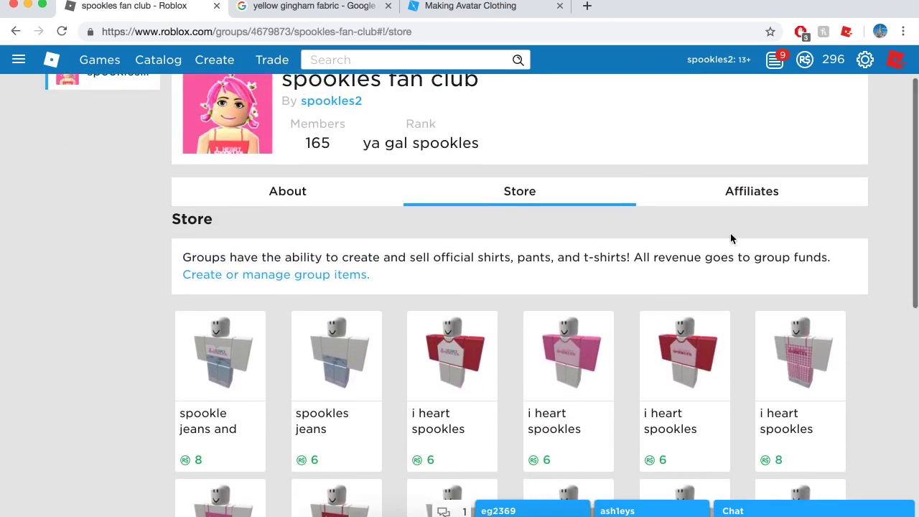
{"action": "left_click", "coordinate": [286, 274]}
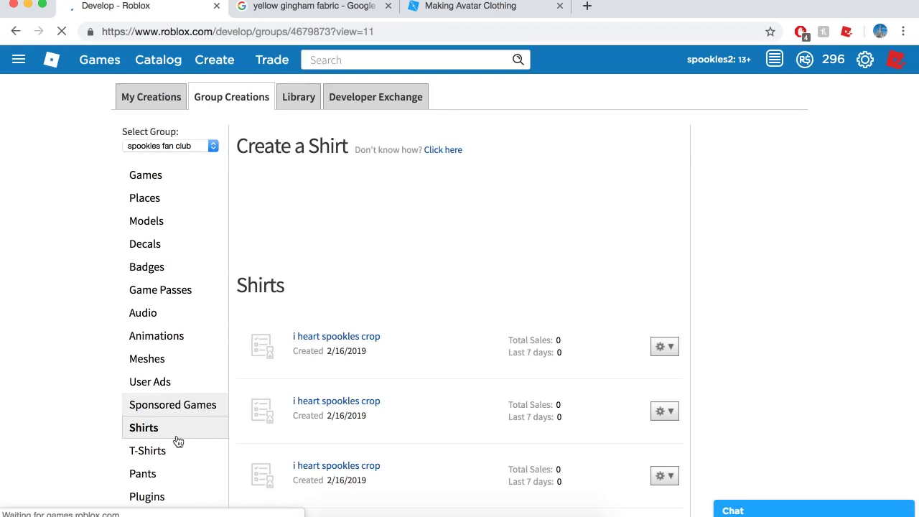
{"action": "scroll", "coordinate": [178, 441], "scroll_direction": "down", "scroll_amount": 1}
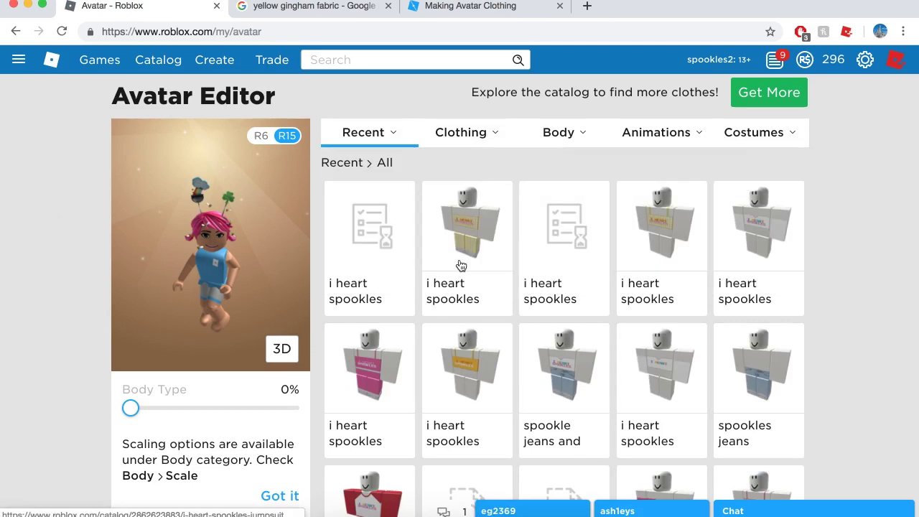
- Equip the first-listed recent "i heart spookles" item on the avatar
{"action": "left_click", "coordinate": [370, 233]}
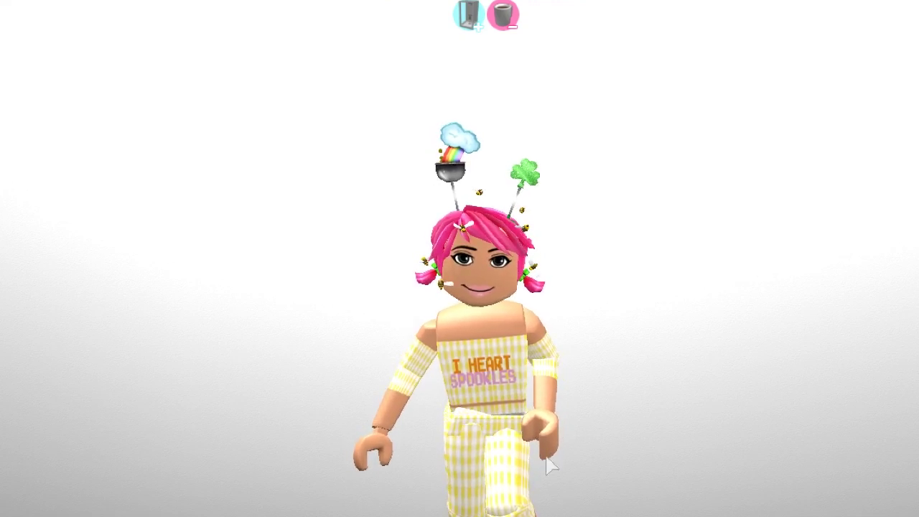
- Examine the yellow gingham off-shoulder top and matching pants on the avatar in the game, near and far and from all around
{"action": "scroll", "coordinate": [722, 402], "scroll_direction": "down", "scroll_amount": 3}
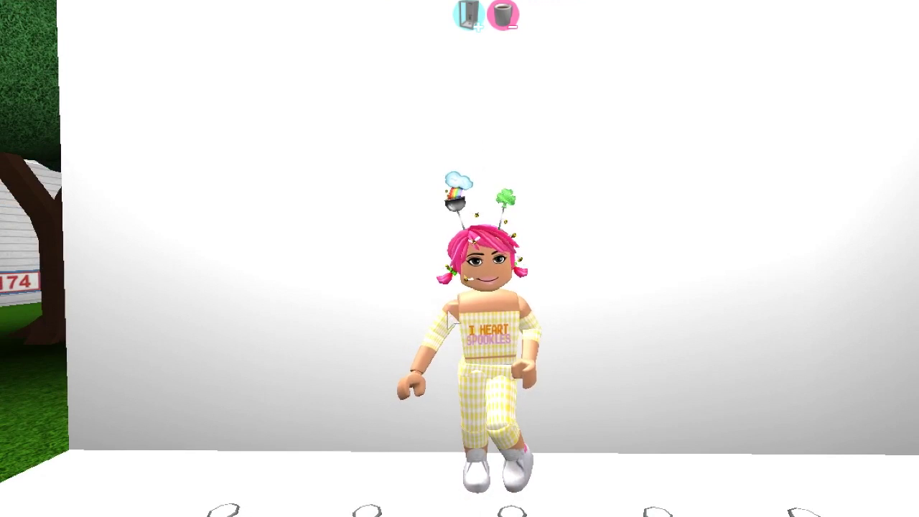
{"action": "scroll", "coordinate": [549, 338], "scroll_direction": "up", "scroll_amount": 3}
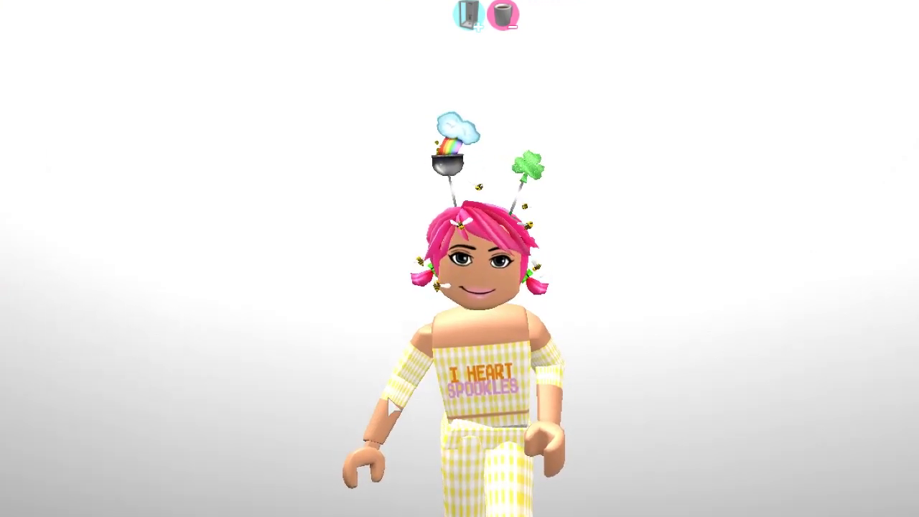
{"action": "key", "text": "Left"}
{"action": "key", "text": "Left"}
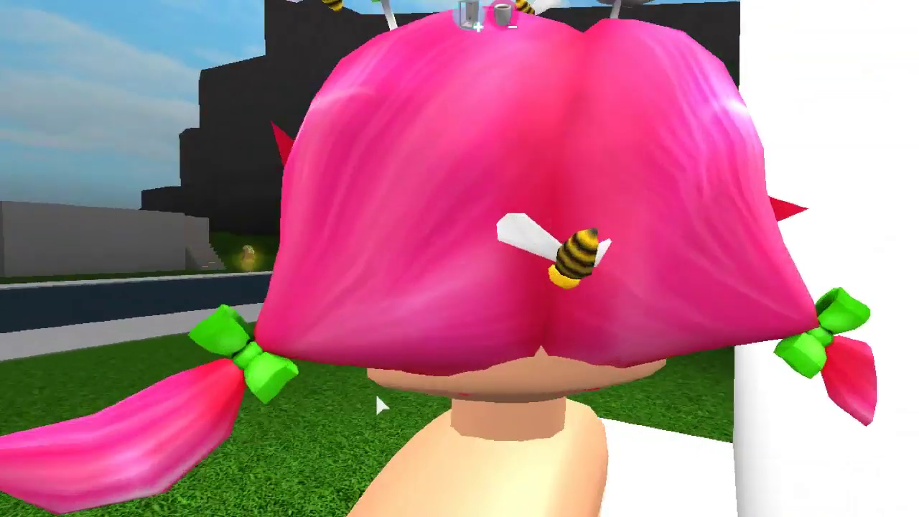
{"action": "key", "text": "Left"}
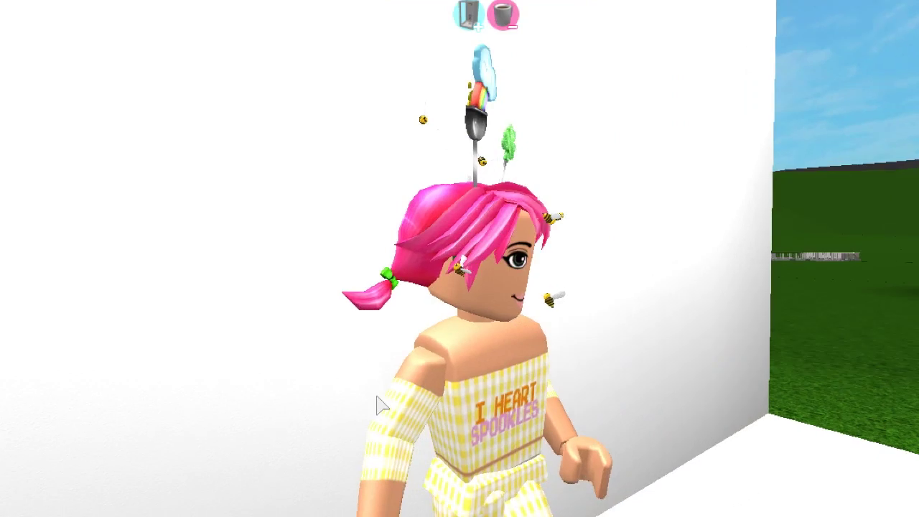
{"action": "key", "text": "Left"}
{"action": "key", "text": "Left"}
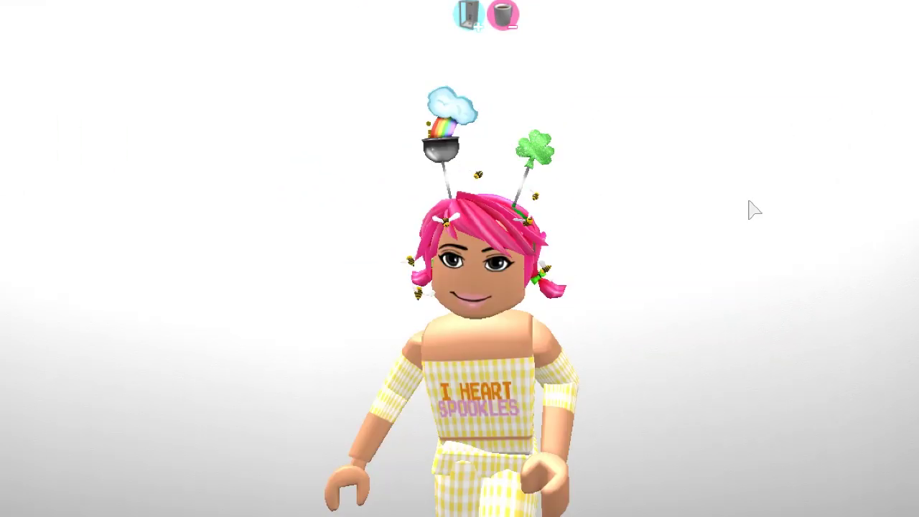